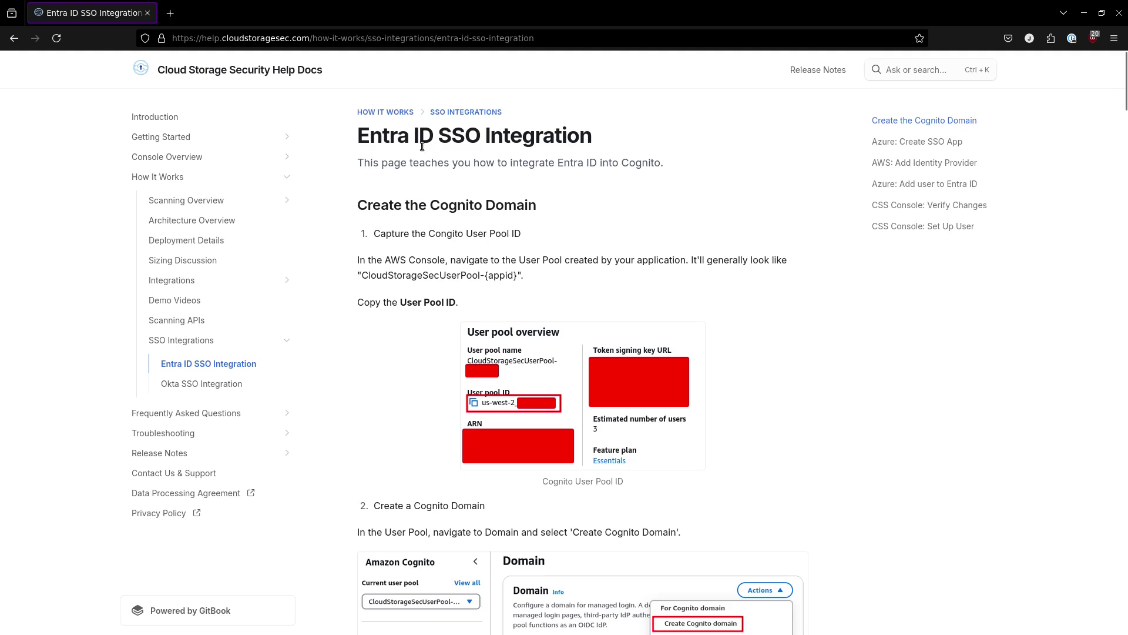
Exit full screen so the Entra ID SSO Integration guide is tiled beside the sign-in window.
{"action": "key", "text": "super+f"}
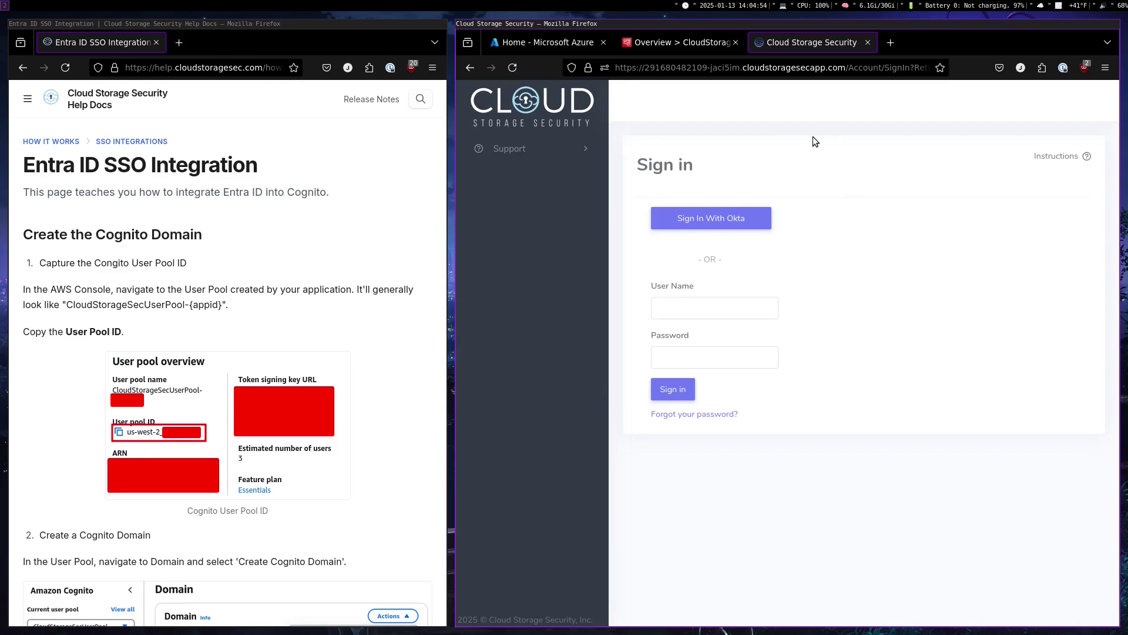
Bring up the CloudStorageSecUserPool-jaci5im overview next to the 'Create the Cognito Domain' steps.
{"action": "left_click", "coordinate": [683, 43]}
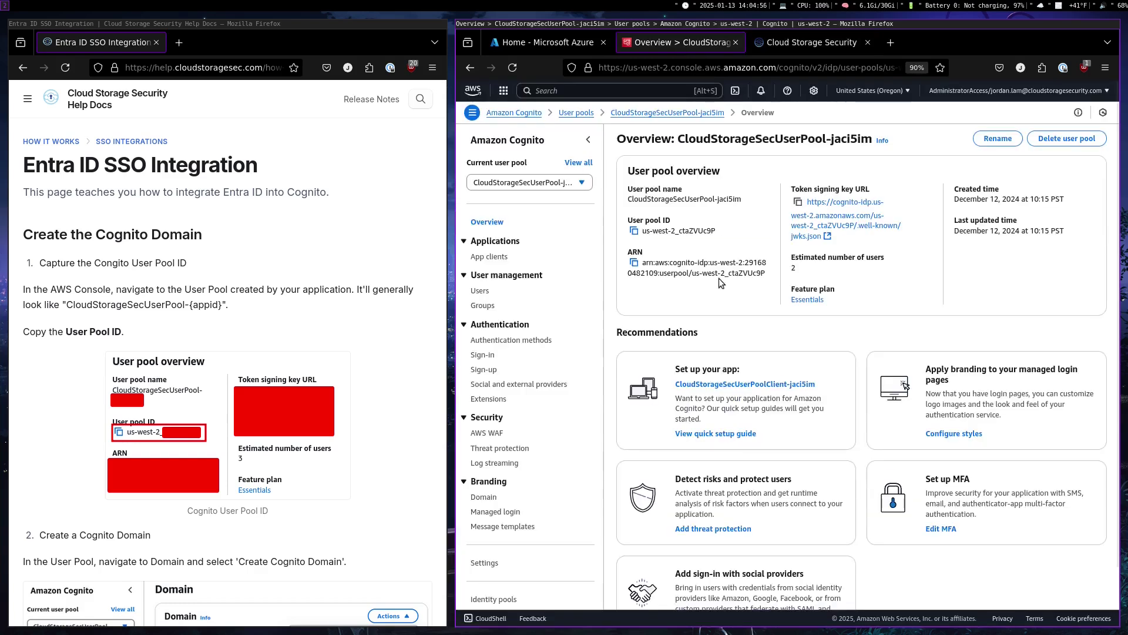
{"action": "left_click", "coordinate": [569, 47]}
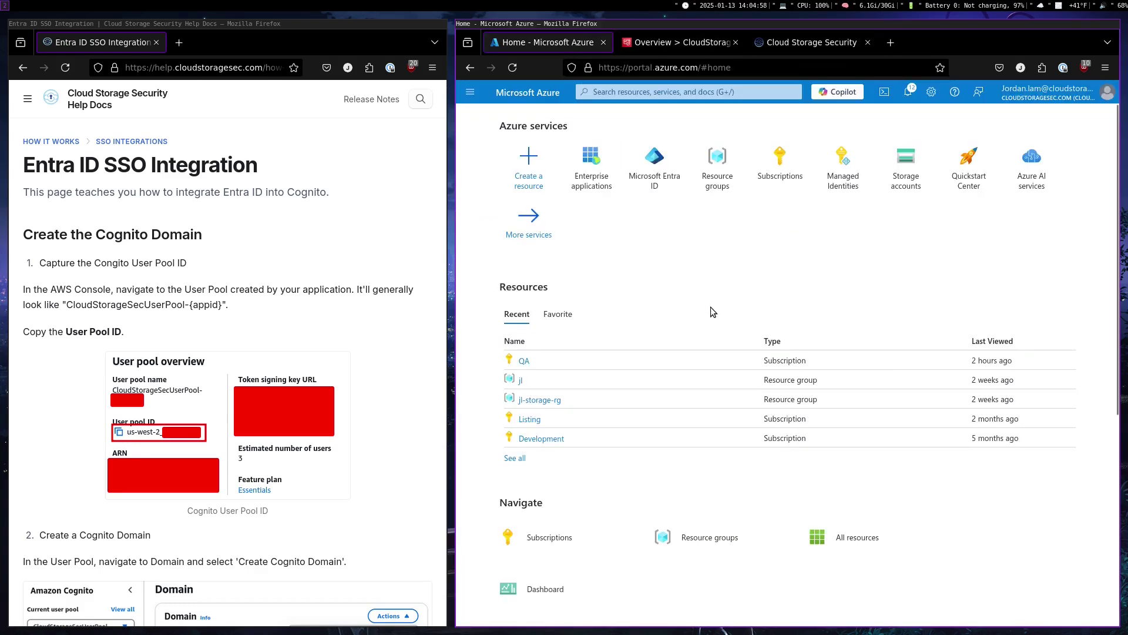
{"action": "left_click", "coordinate": [834, 43]}
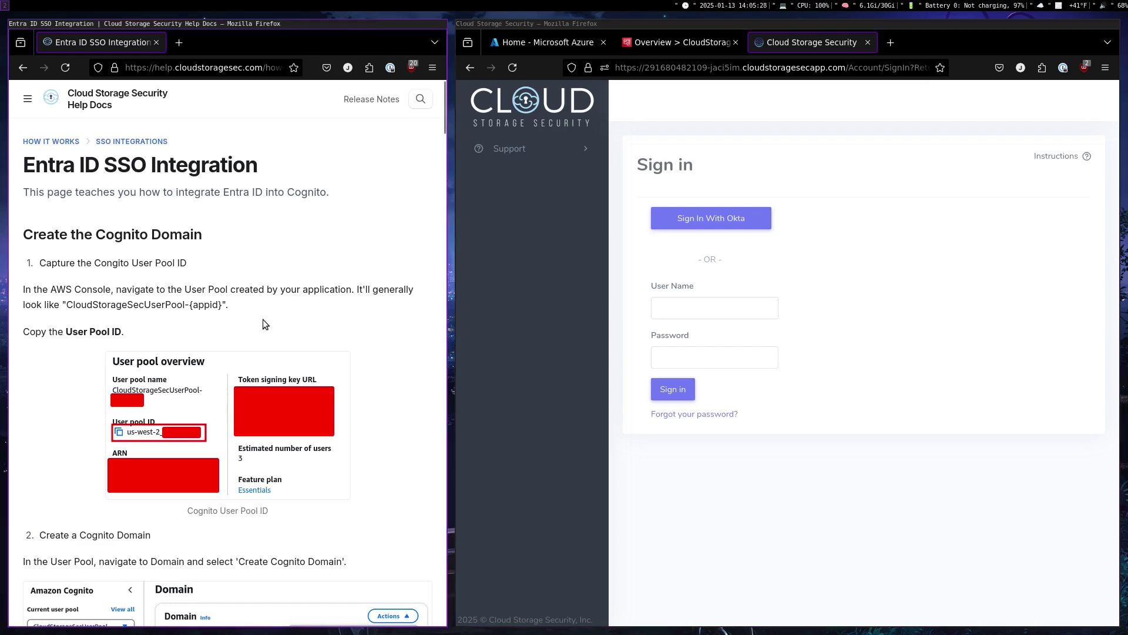
{"action": "scroll", "coordinate": [262, 322], "scroll_direction": "down", "scroll_amount": 3}
{"action": "scroll", "coordinate": [262, 323], "scroll_direction": "up", "scroll_amount": 1}
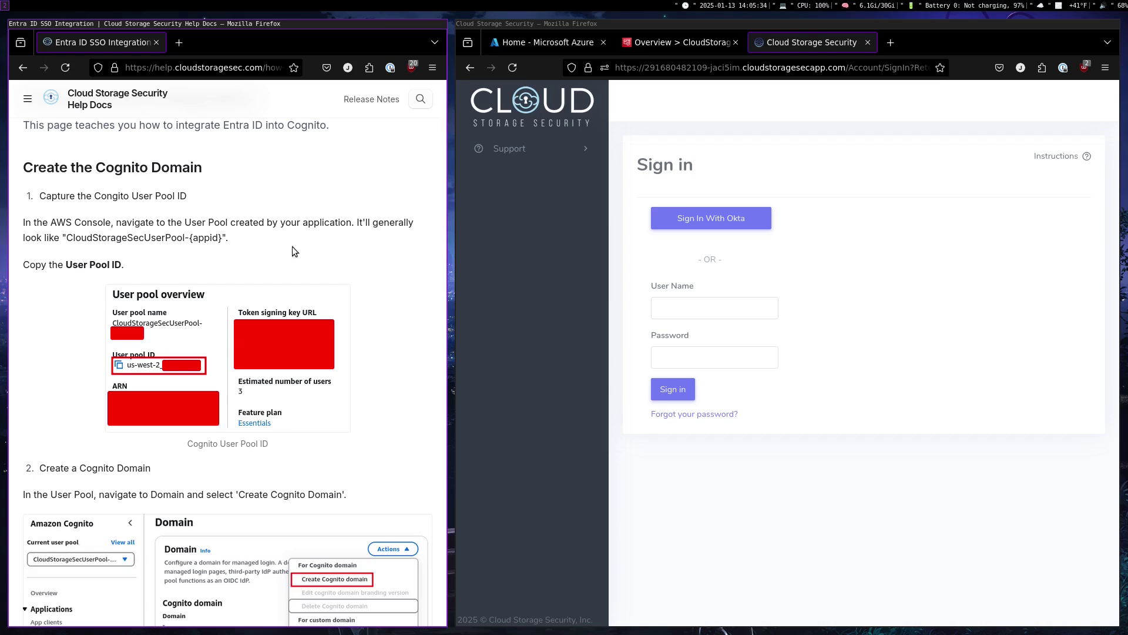
{"action": "left_click", "coordinate": [690, 42]}
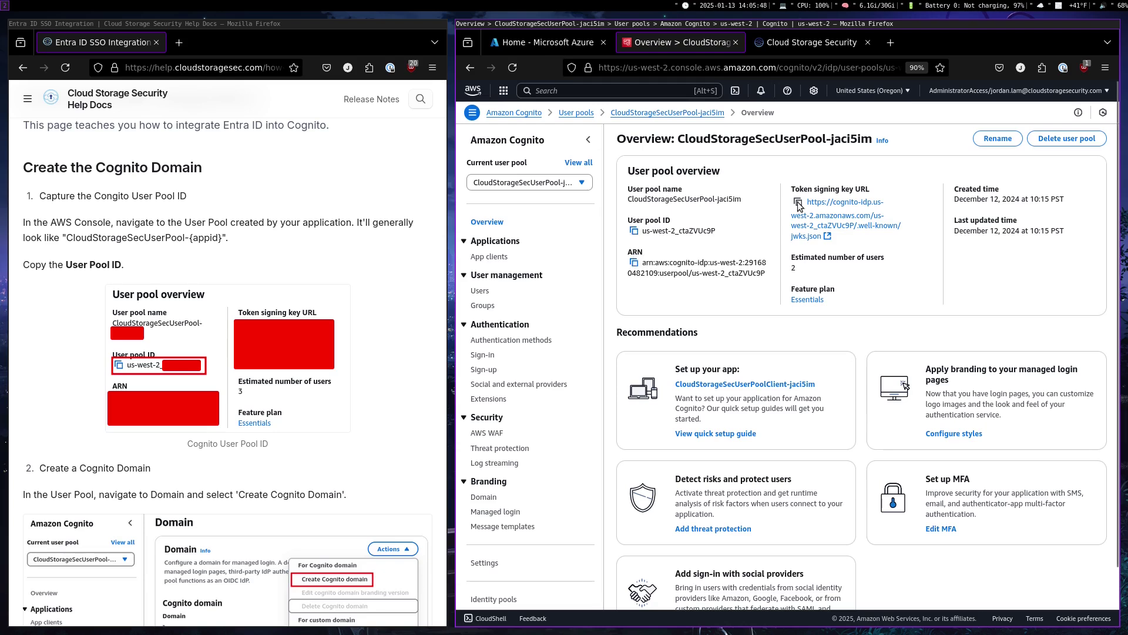
Copy the User pool ID and go to the user pool's Domain settings.
{"action": "left_click", "coordinate": [634, 231]}
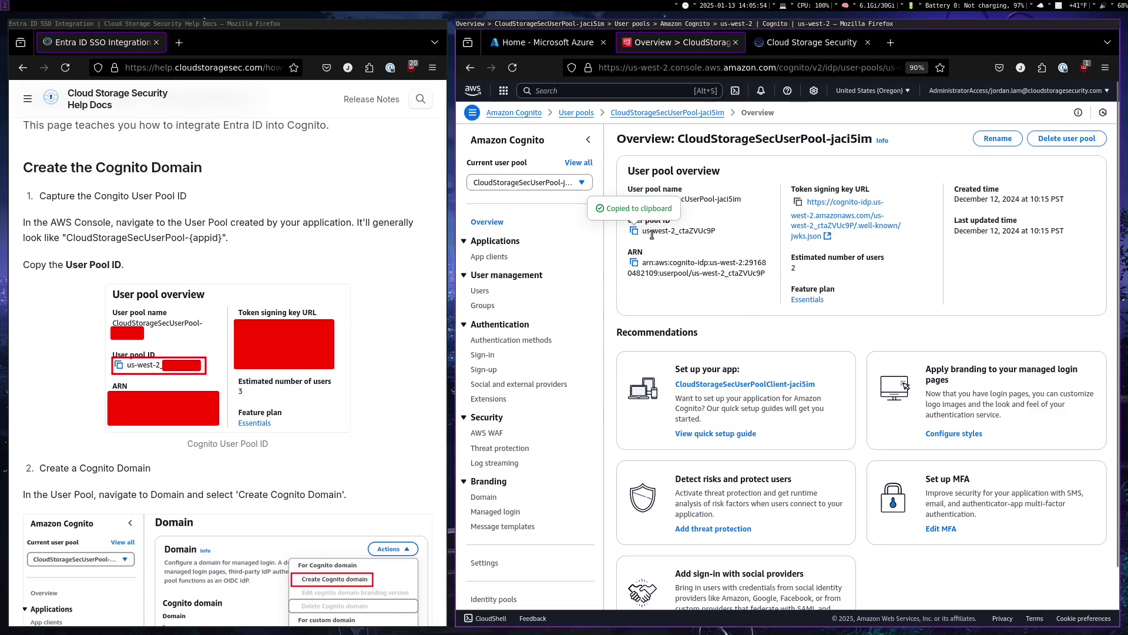
{"action": "scroll", "coordinate": [323, 404], "scroll_direction": "down", "scroll_amount": 6}
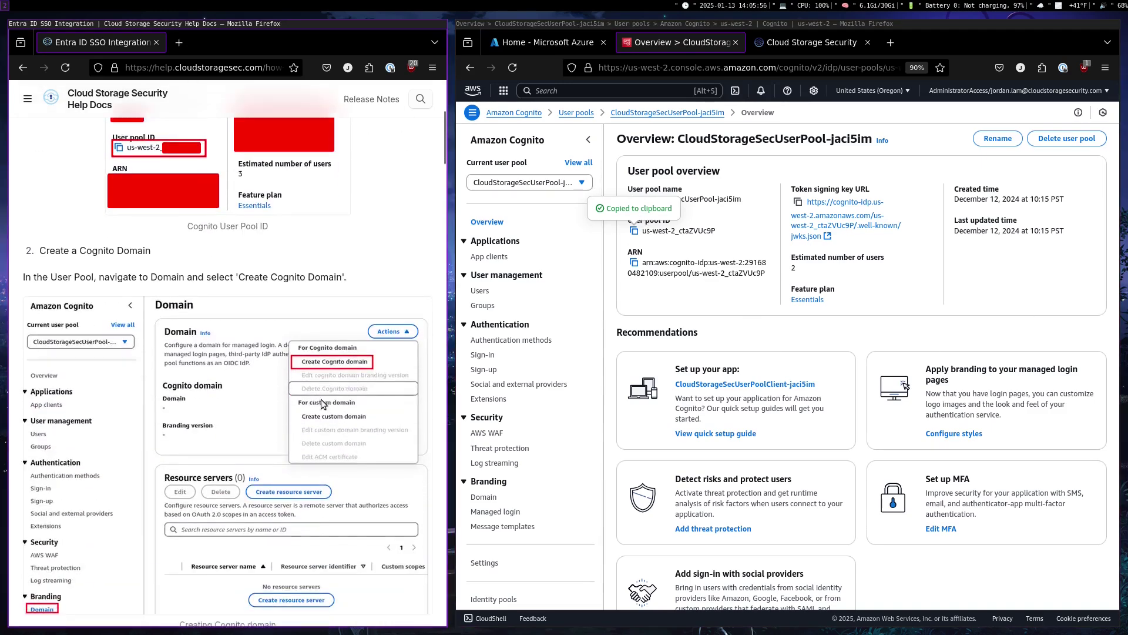
{"action": "scroll", "coordinate": [323, 404], "scroll_direction": "down", "scroll_amount": 1}
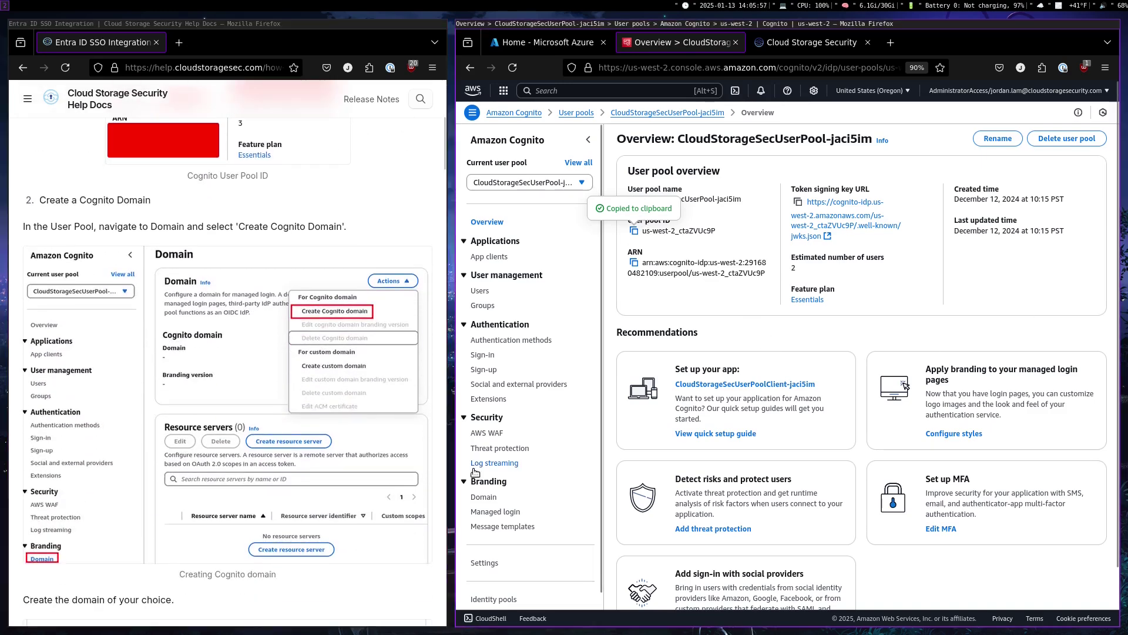
{"action": "left_click", "coordinate": [483, 497]}
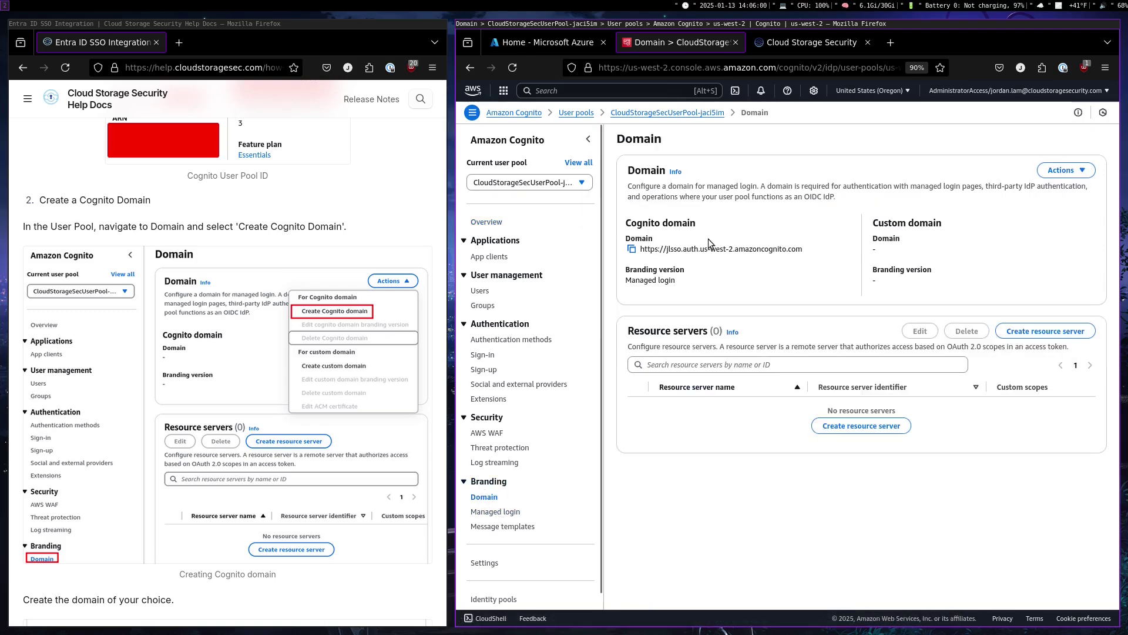
Delete the existing jlsso Cognito domain and begin creating a new Cognito domain.
{"action": "left_click", "coordinate": [1065, 169]}
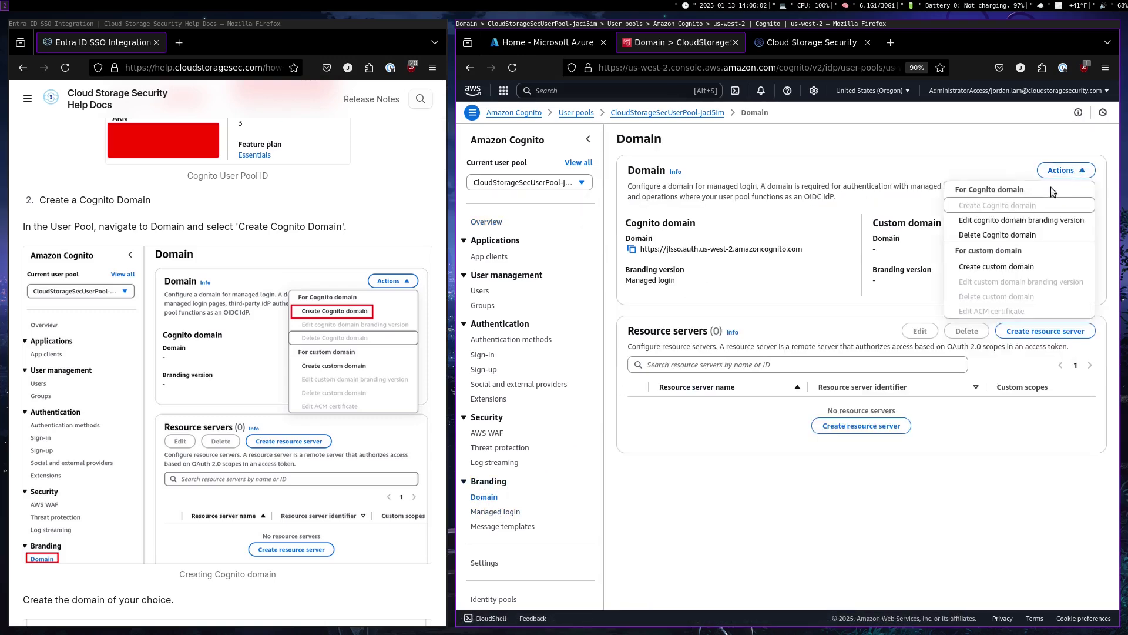
{"action": "left_click", "coordinate": [996, 236]}
{"action": "left_click", "coordinate": [742, 392]}
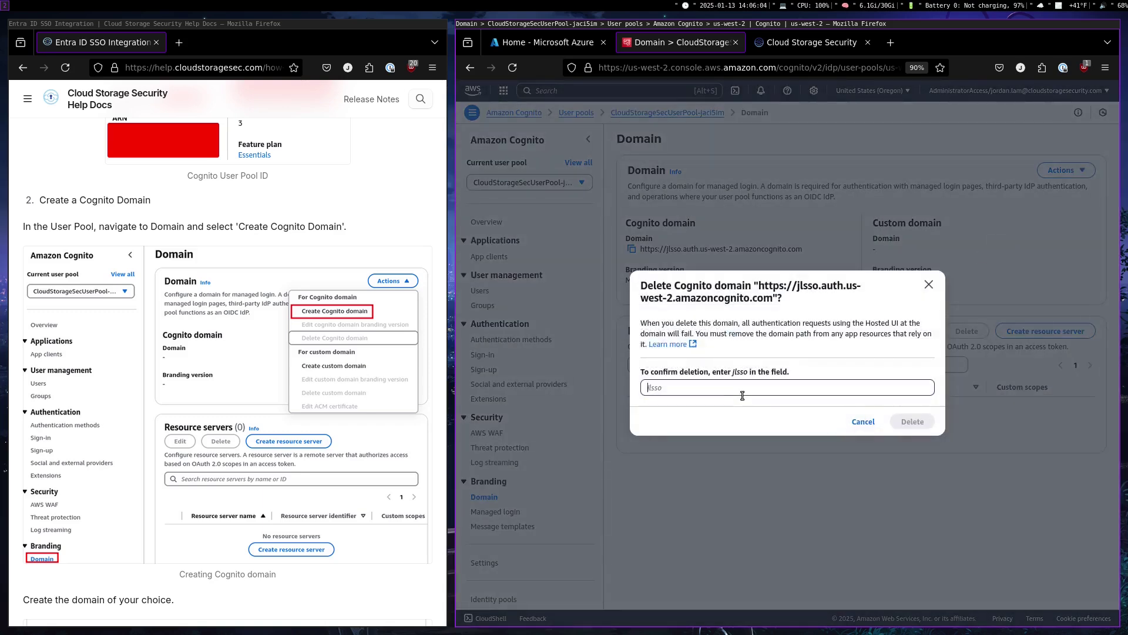
{"action": "type", "text": "jlsso"}
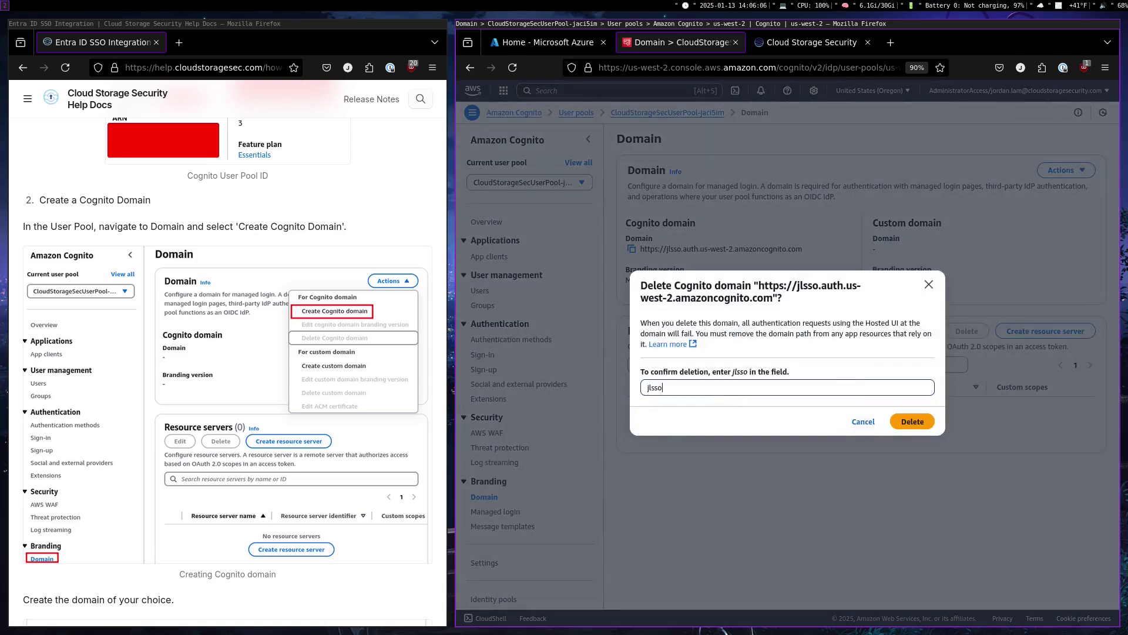
{"action": "left_click", "coordinate": [908, 420]}
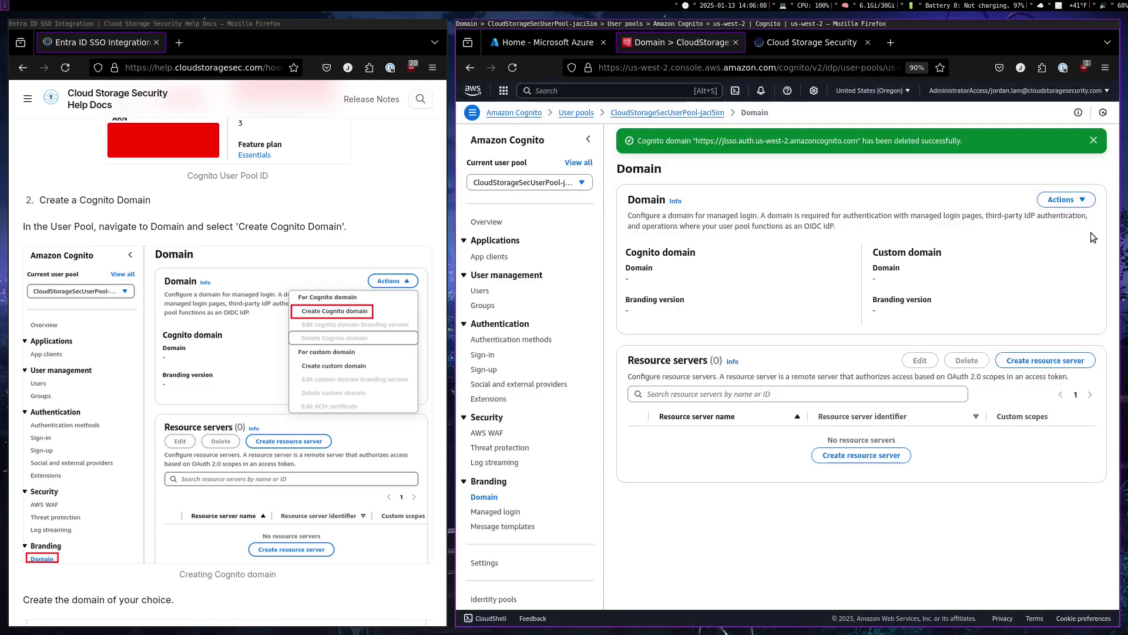
{"action": "left_click", "coordinate": [1072, 201]}
{"action": "left_click", "coordinate": [1013, 232]}
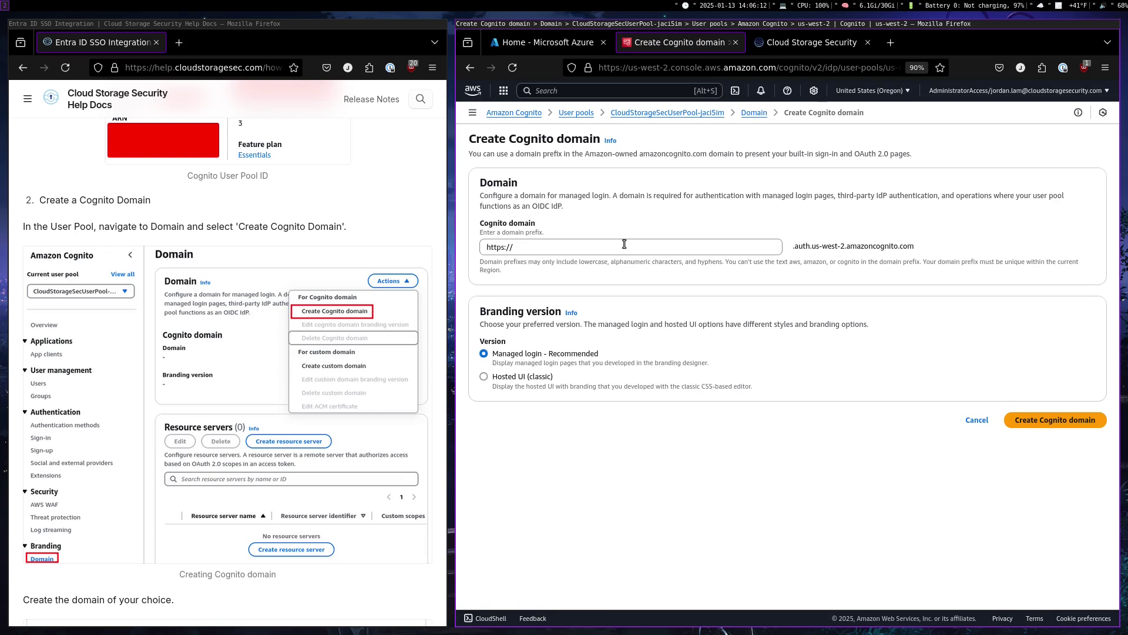
Create the Cognito domain with prefix jlsso, keeping Managed login branding.
{"action": "left_click", "coordinate": [594, 250]}
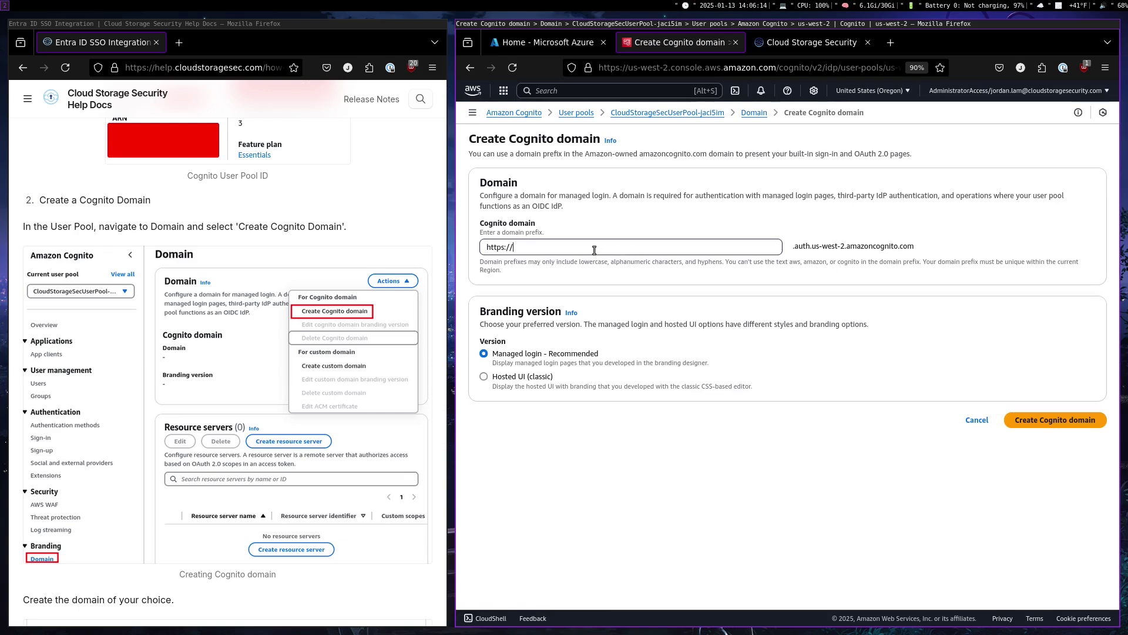
{"action": "type", "text": "jlsso"}
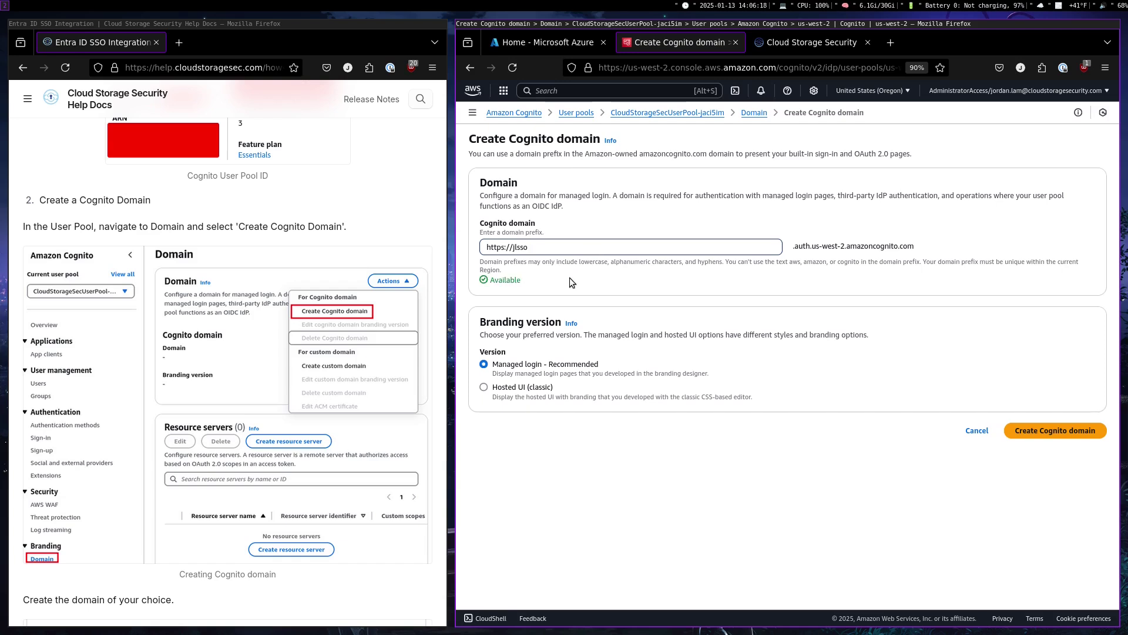
{"action": "scroll", "coordinate": [355, 359], "scroll_direction": "down", "scroll_amount": 1}
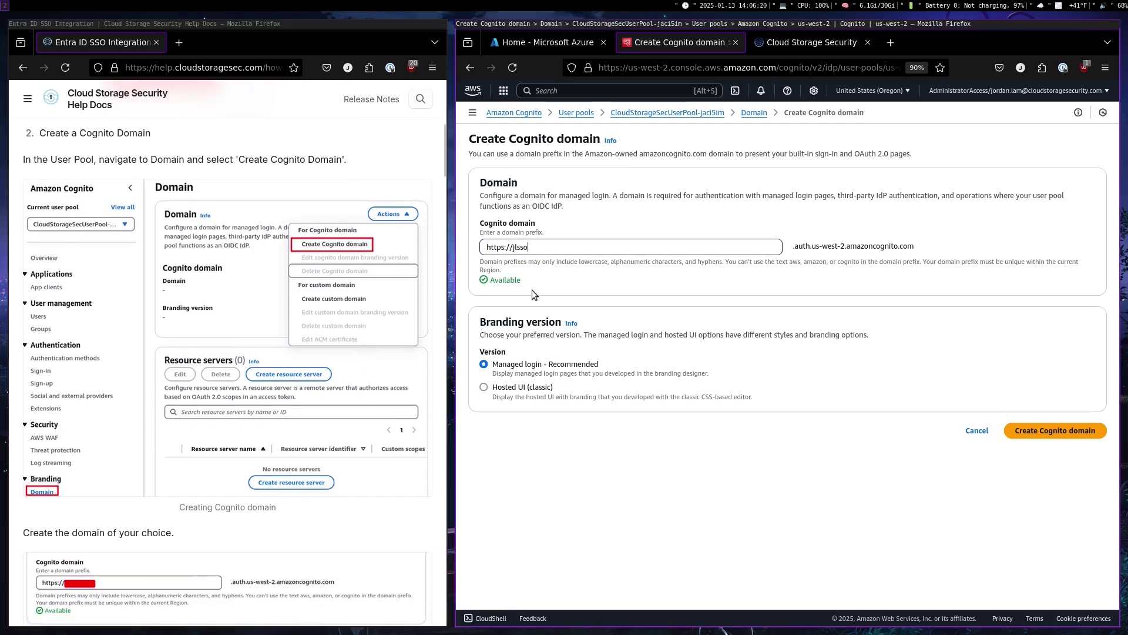
{"action": "left_click", "coordinate": [1067, 434]}
{"action": "scroll", "coordinate": [294, 428], "scroll_direction": "down", "scroll_amount": 4}
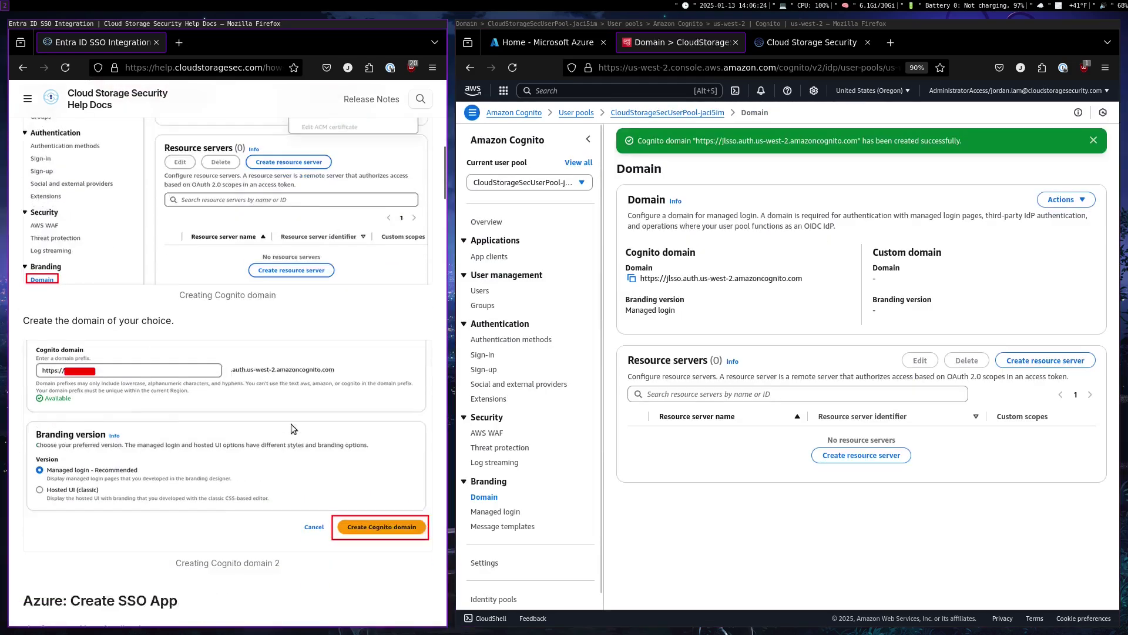
{"action": "scroll", "coordinate": [200, 464], "scroll_direction": "down", "scroll_amount": 5}
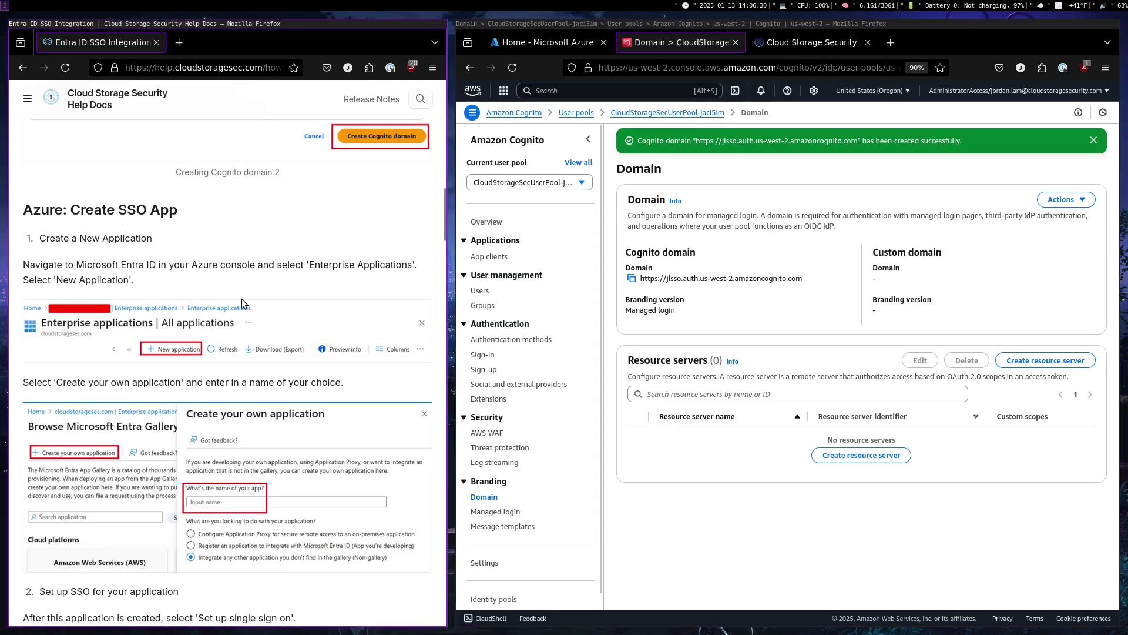
Create a custom non-gallery Enterprise application named jldemoapp.
{"action": "left_click", "coordinate": [537, 41]}
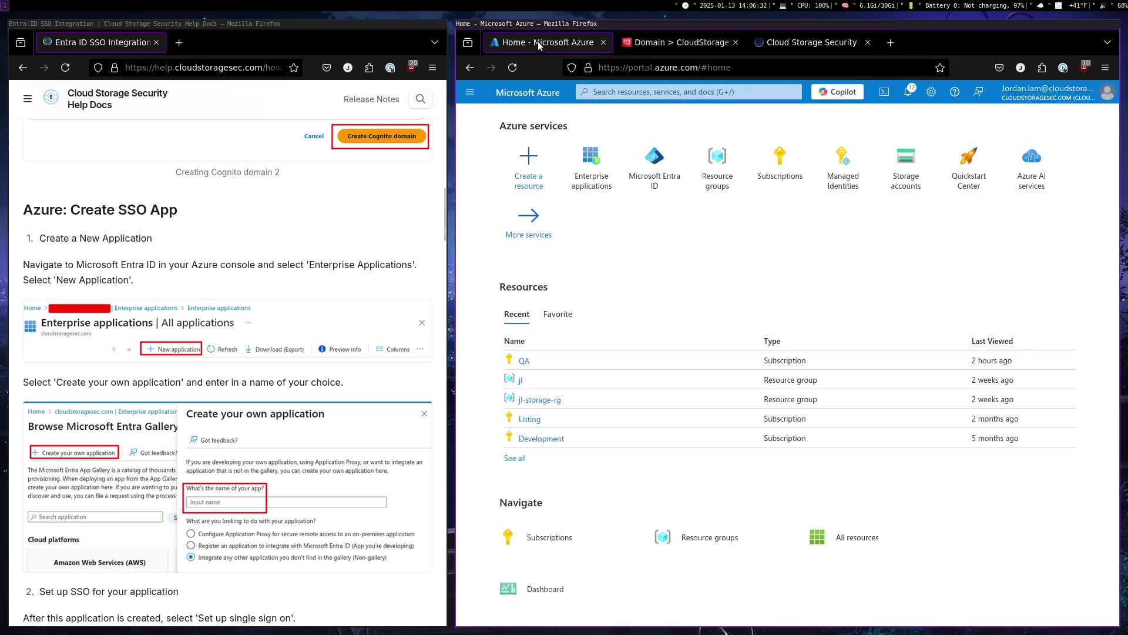
{"action": "left_click", "coordinate": [583, 163]}
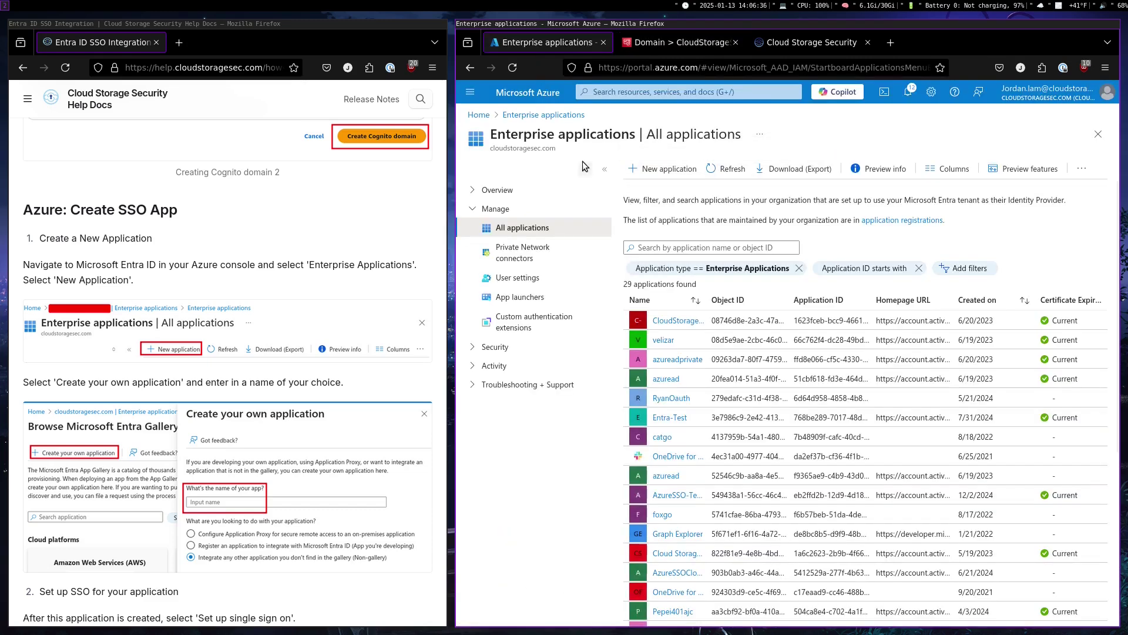
{"action": "left_click", "coordinate": [650, 171]}
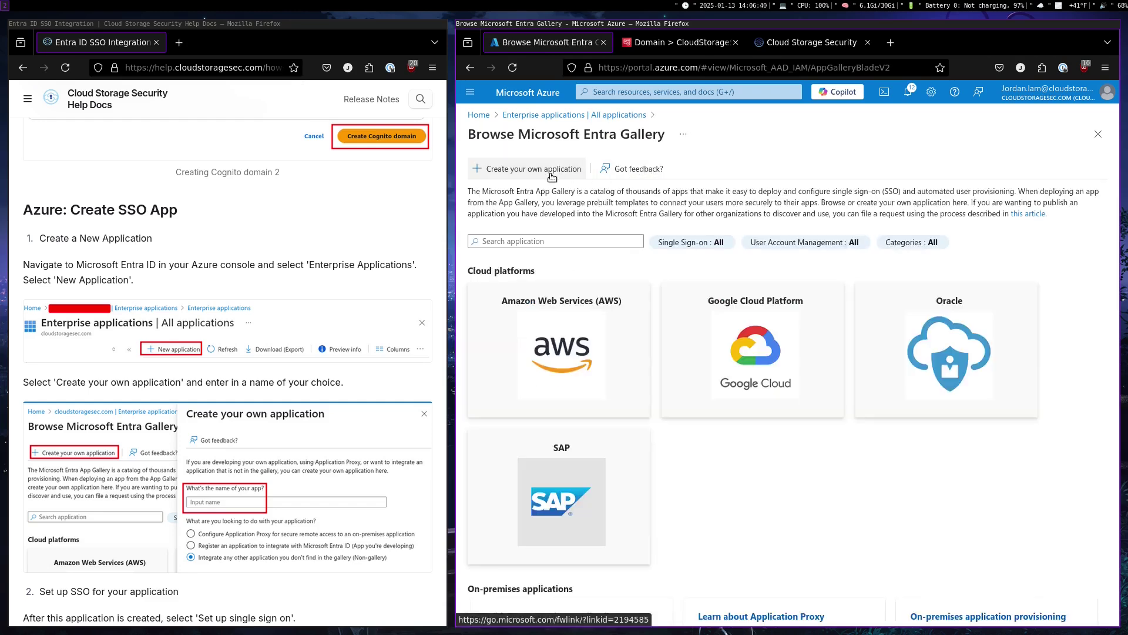
{"action": "left_click", "coordinate": [552, 176]}
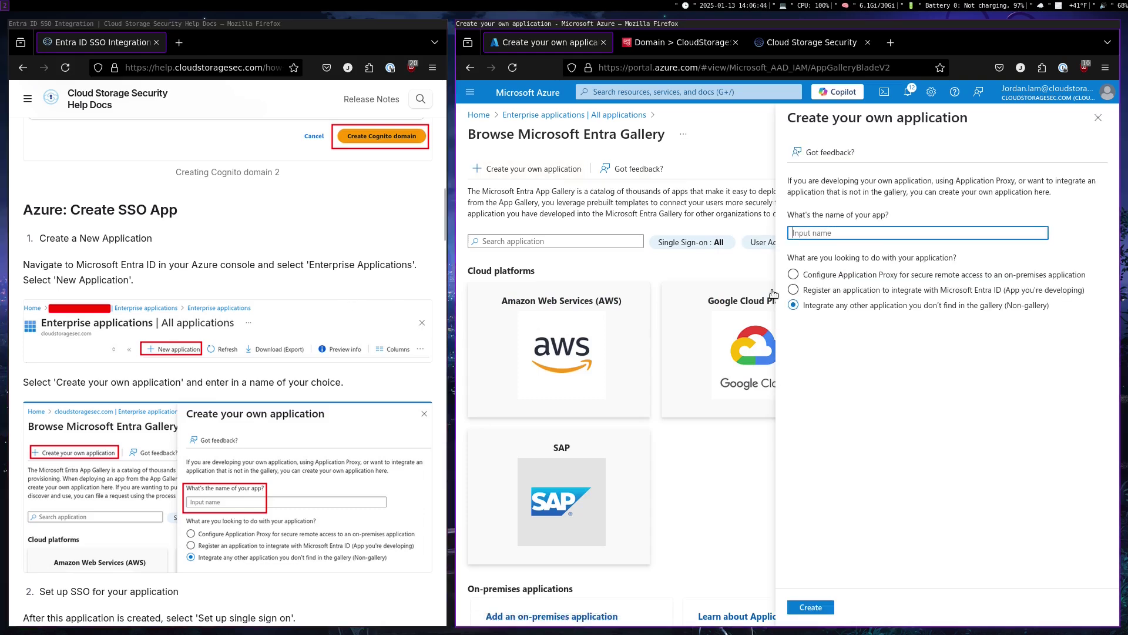
{"action": "type", "text": "jldemoapp"}
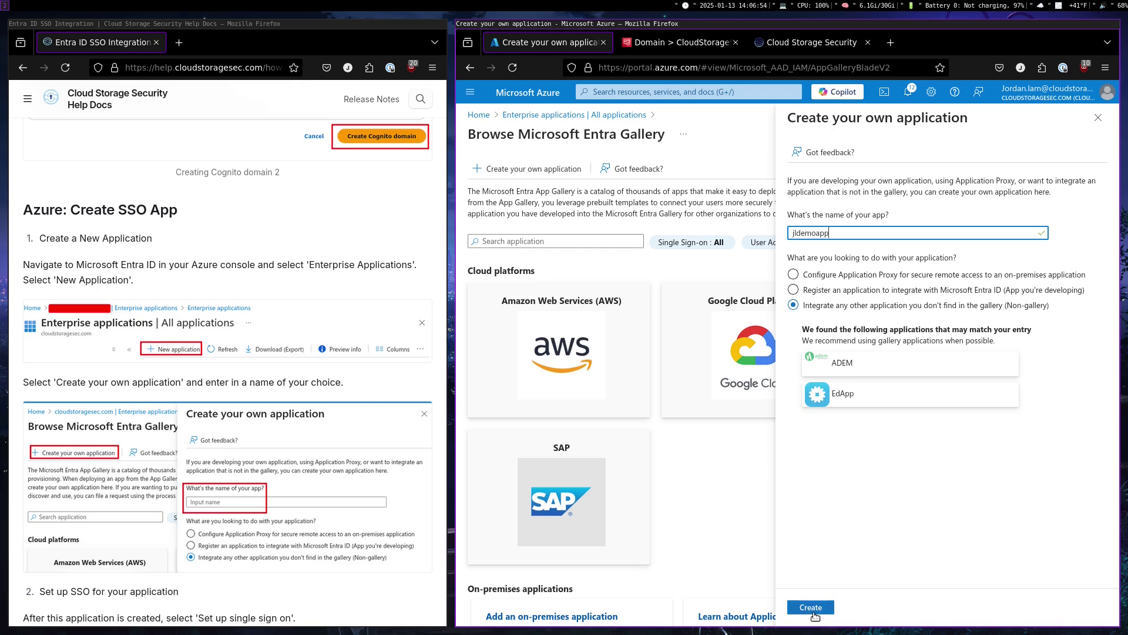
{"action": "left_click", "coordinate": [813, 614]}
{"action": "scroll", "coordinate": [301, 431], "scroll_direction": "down", "scroll_amount": 5}
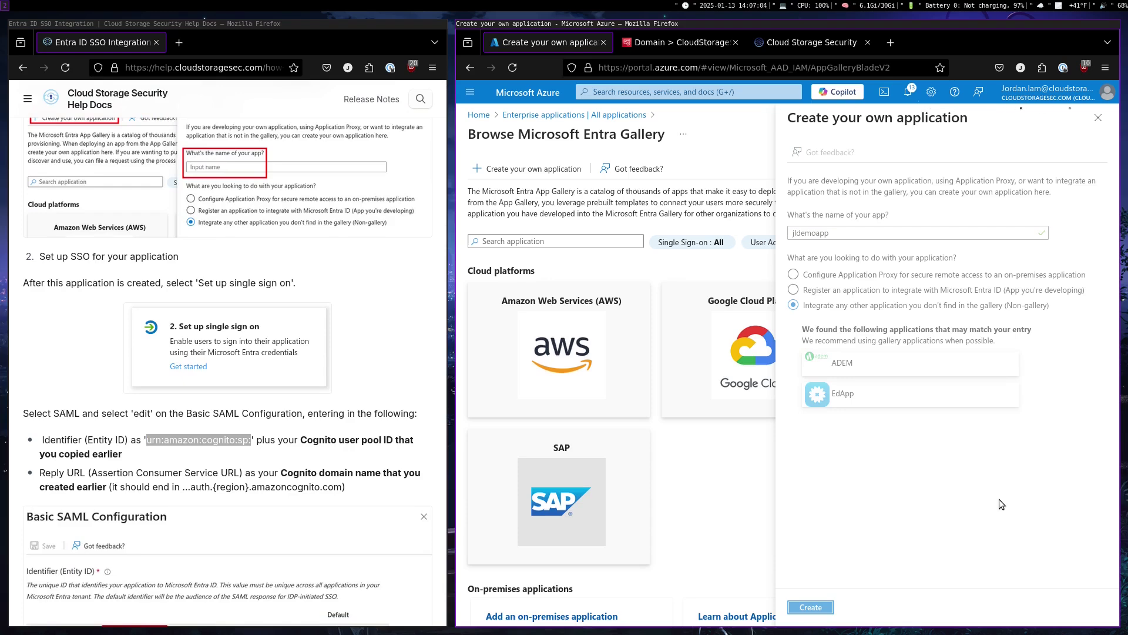
Start single sign-on setup for jldemoapp using the SAML method.
{"action": "left_click", "coordinate": [372, 317]}
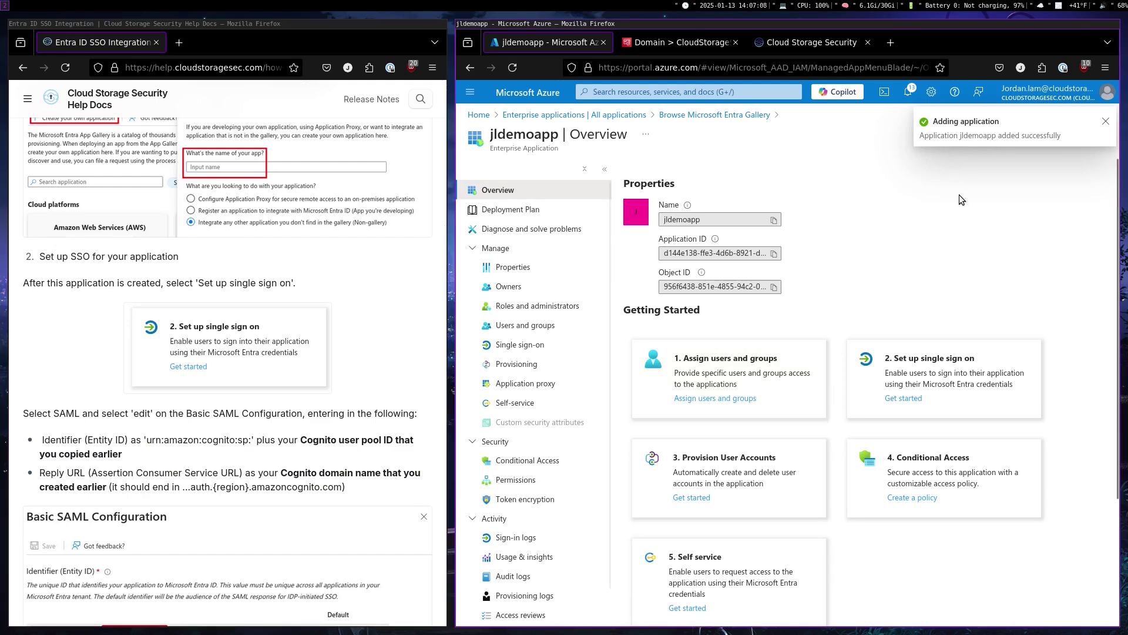
{"action": "scroll", "coordinate": [936, 274], "scroll_direction": "down", "scroll_amount": 2}
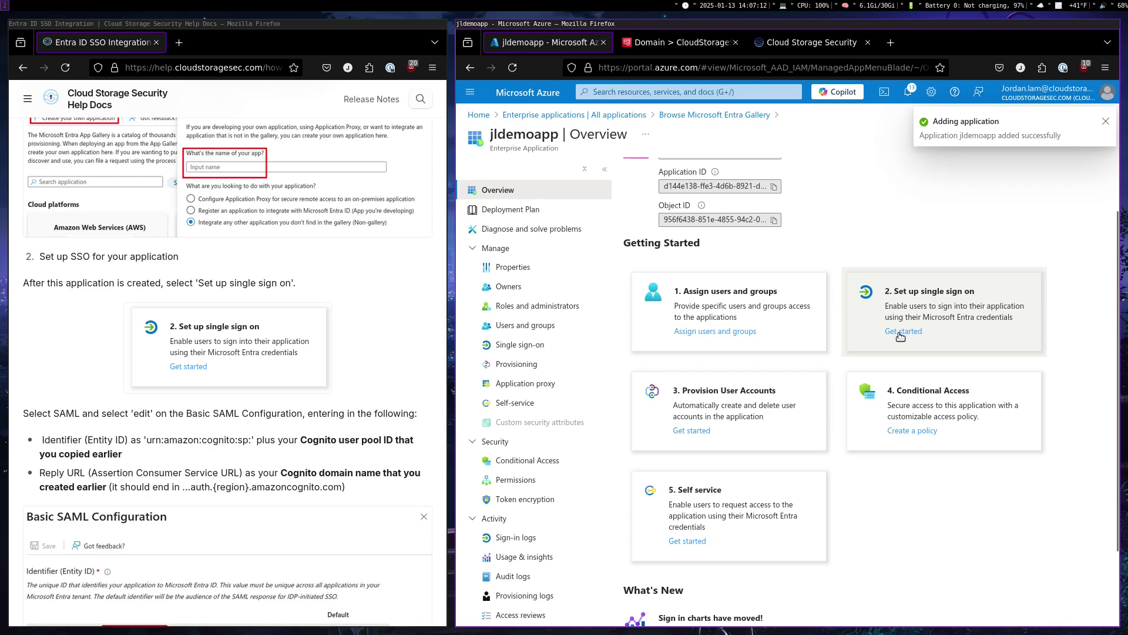
{"action": "left_click", "coordinate": [899, 332]}
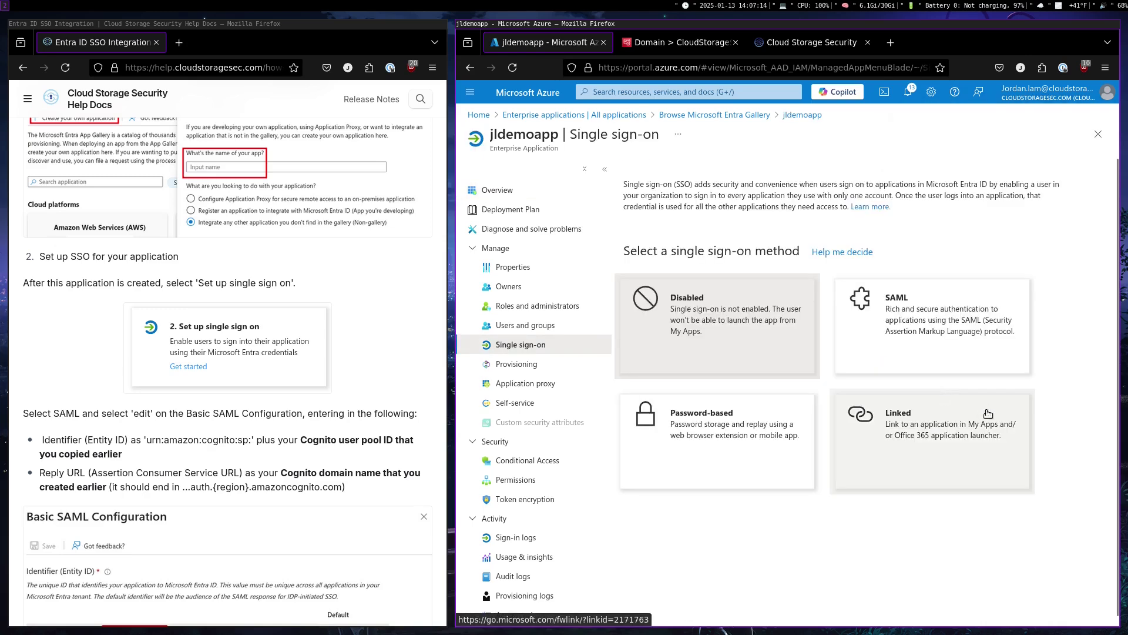
{"action": "left_click", "coordinate": [899, 330]}
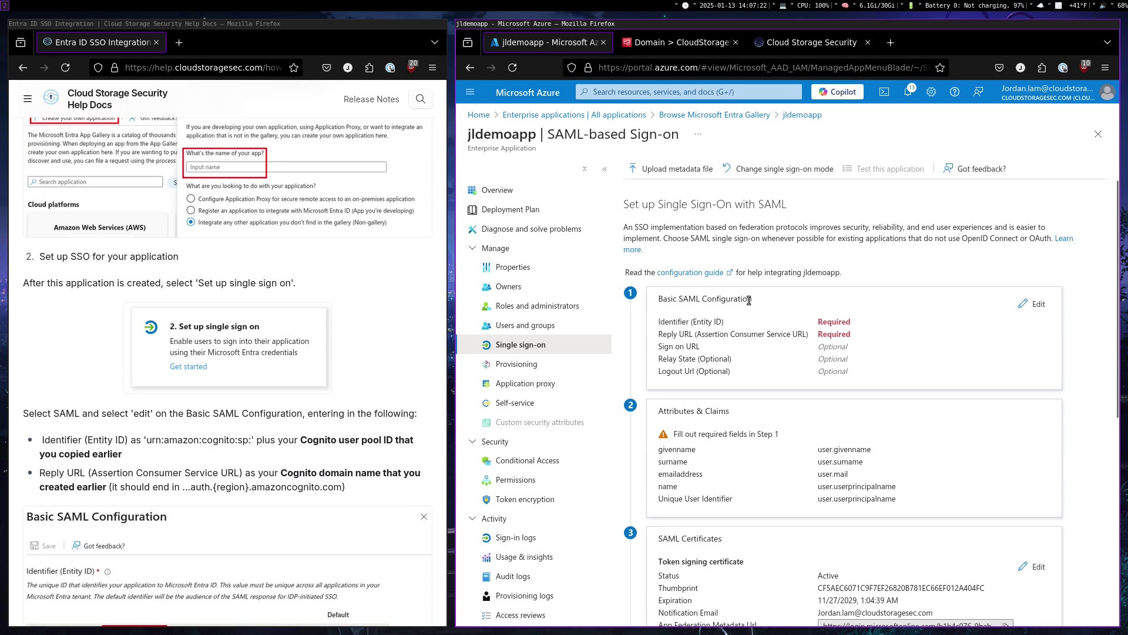
Add an Entity ID identifier beginning with the urn:amazon:cognito:sp: prefix from the docs.
{"action": "left_click", "coordinate": [1033, 304]}
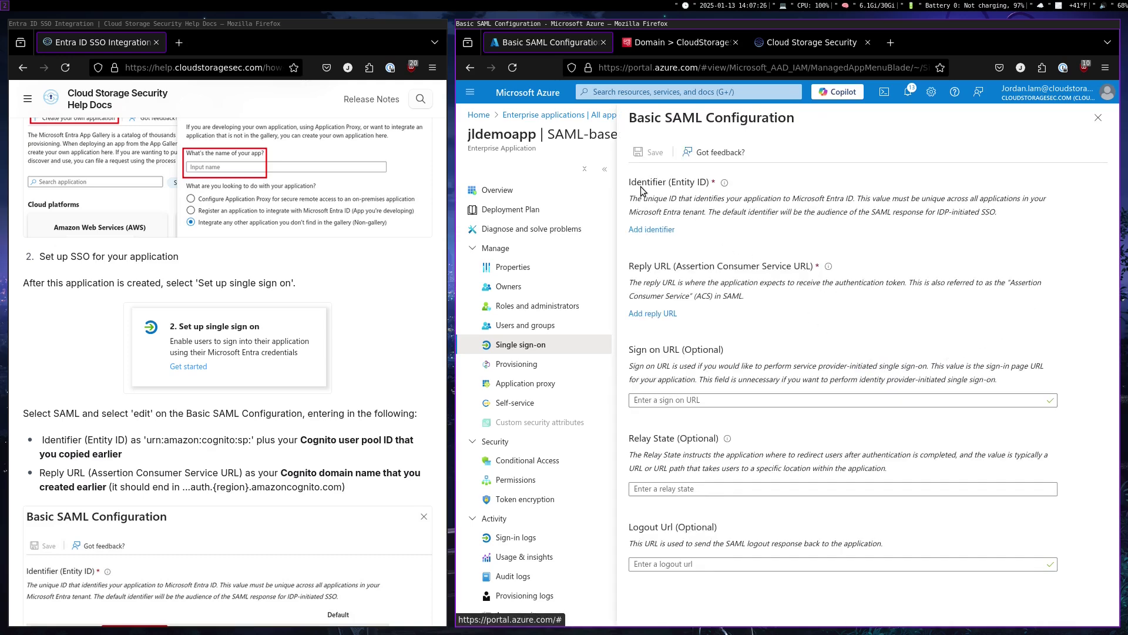
{"action": "left_click_drag", "start_coordinate": [639, 186], "coordinate": [708, 185]}
{"action": "left_click_drag", "start_coordinate": [660, 268], "coordinate": [800, 268]}
{"action": "left_click", "coordinate": [697, 235]}
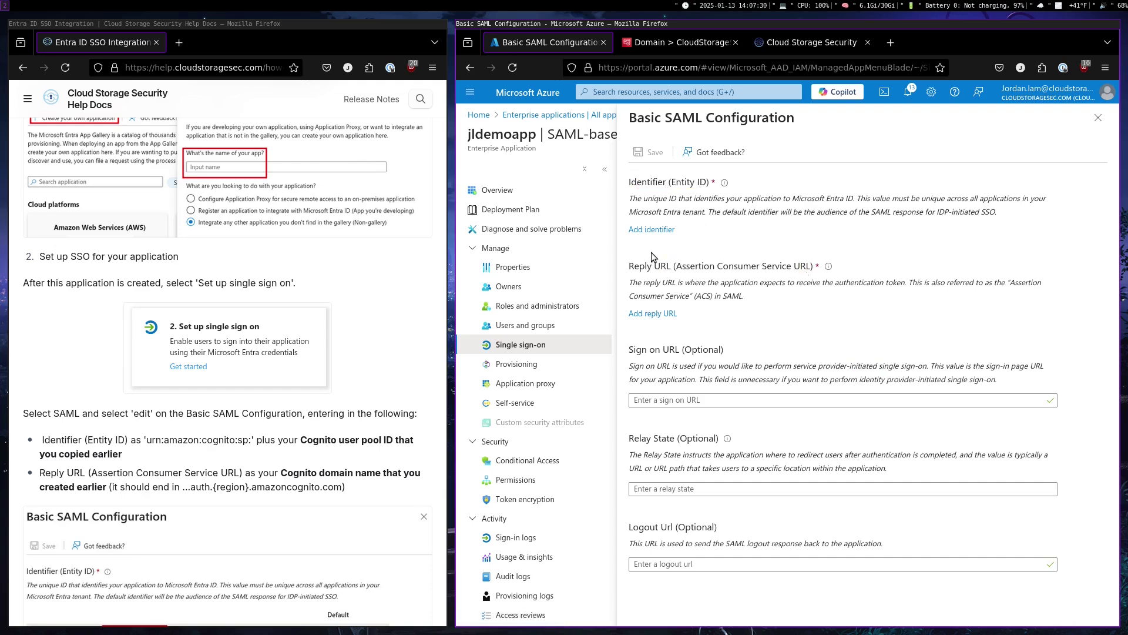
{"action": "left_click", "coordinate": [654, 230]}
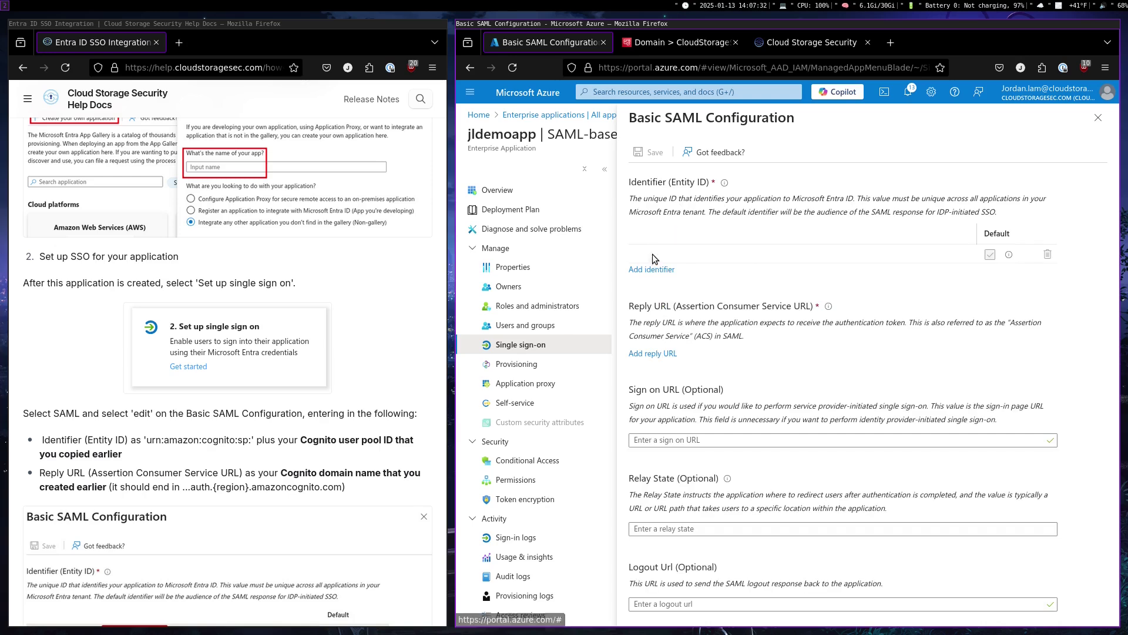
{"action": "scroll", "coordinate": [318, 366], "scroll_direction": "down", "scroll_amount": 2}
{"action": "scroll", "coordinate": [316, 362], "scroll_direction": "down", "scroll_amount": 5}
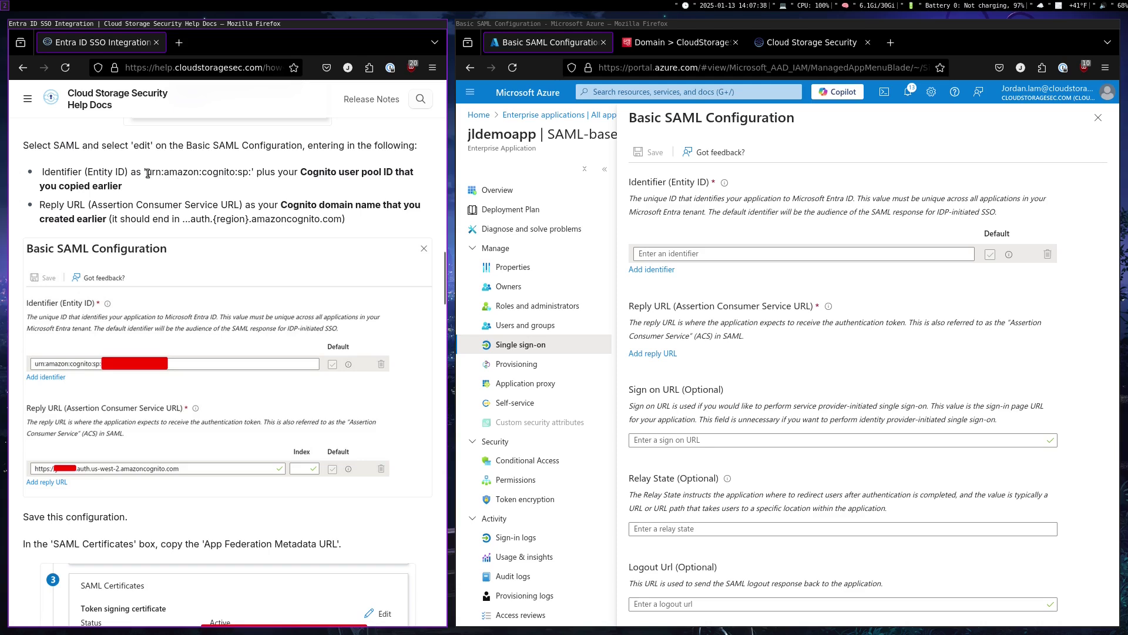
{"action": "left_click_drag", "start_coordinate": [148, 172], "coordinate": [250, 175]}
{"action": "key", "text": "ctrl+c"}
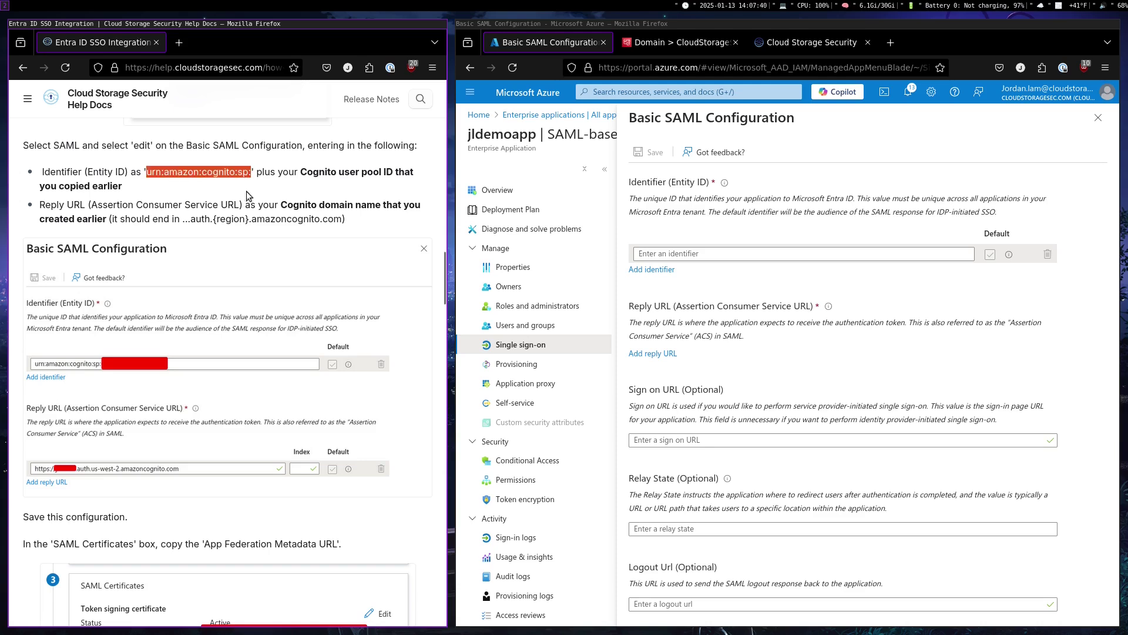
{"action": "left_click", "coordinate": [687, 251]}
{"action": "key", "text": "ctrl+v"}
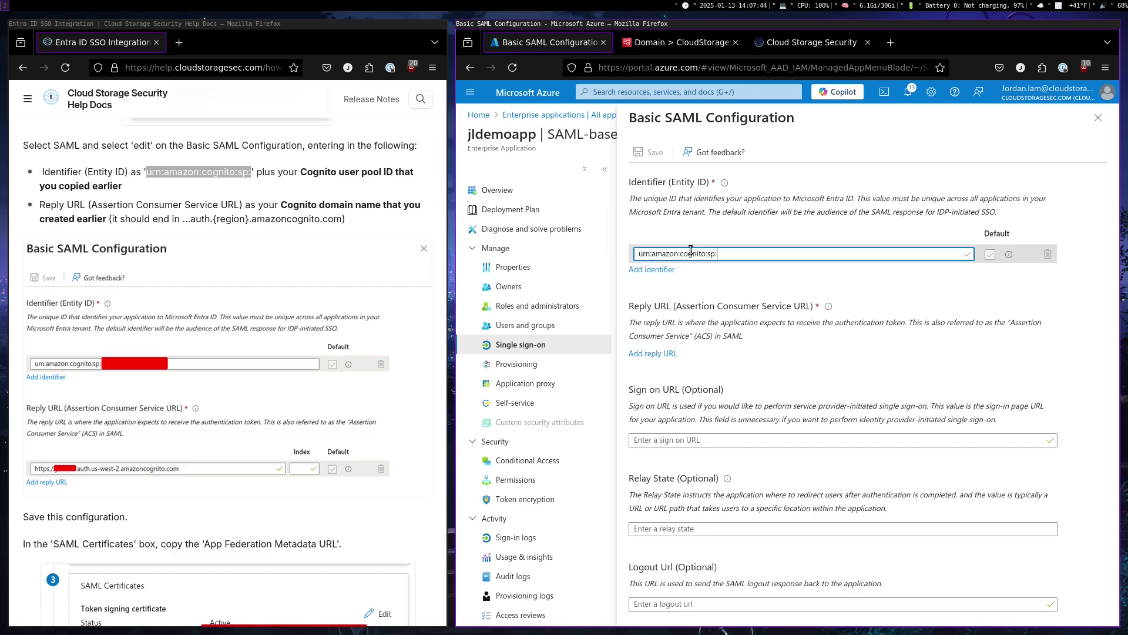
Complete the identifier by appending the Cognito user pool ID.
{"action": "left_click", "coordinate": [660, 41]}
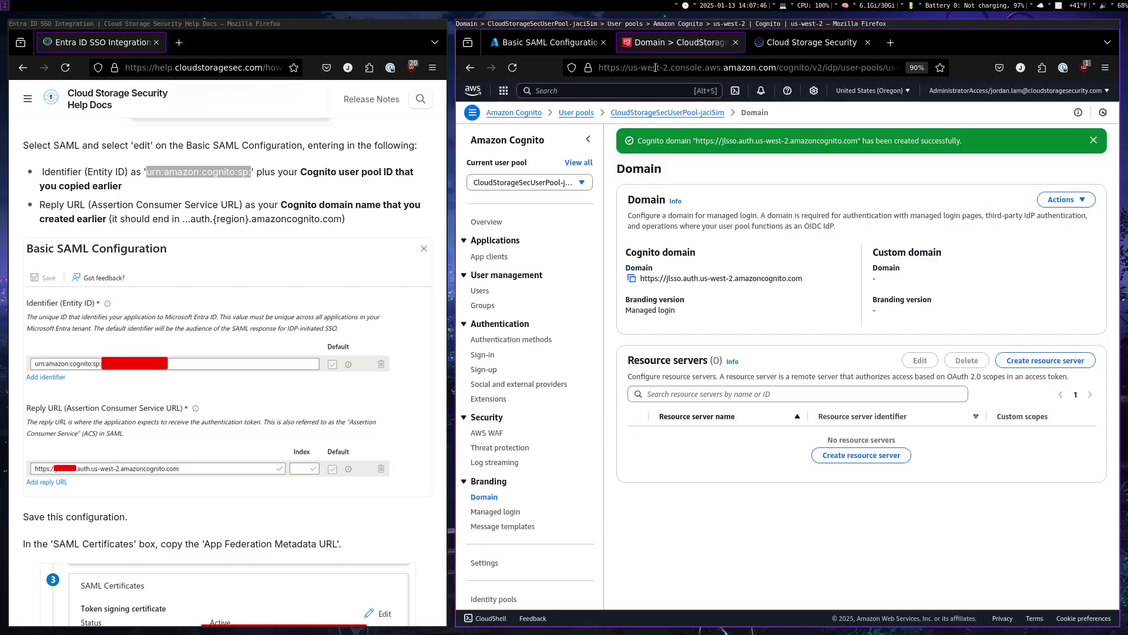
{"action": "left_click", "coordinate": [489, 222]}
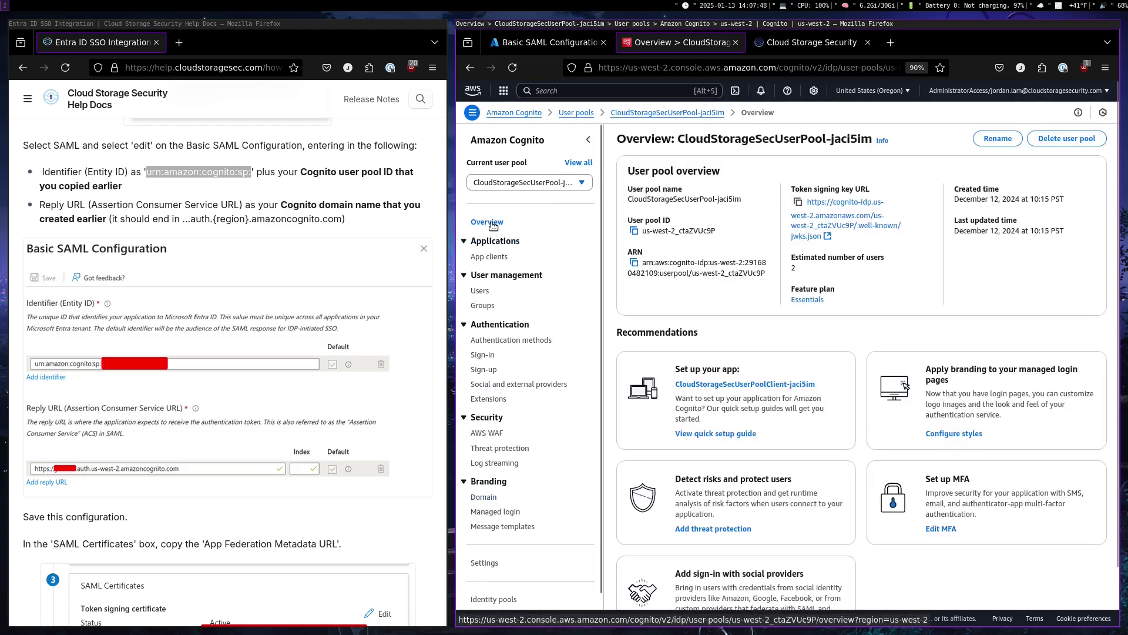
{"action": "left_click", "coordinate": [635, 231]}
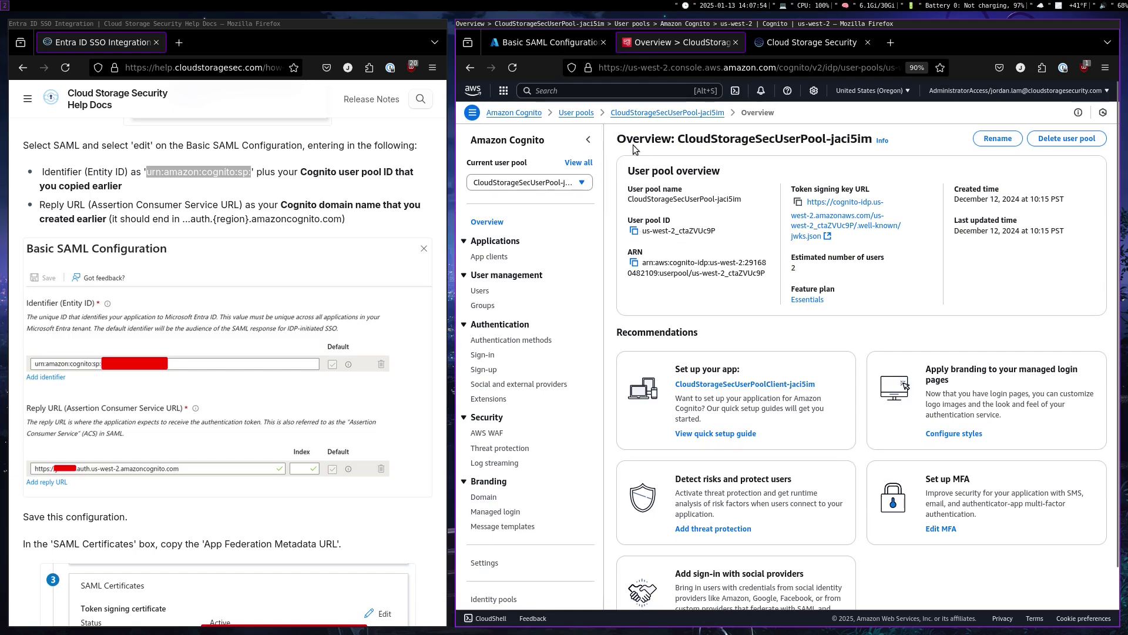
{"action": "key", "text": "ctrl+Page_Up"}
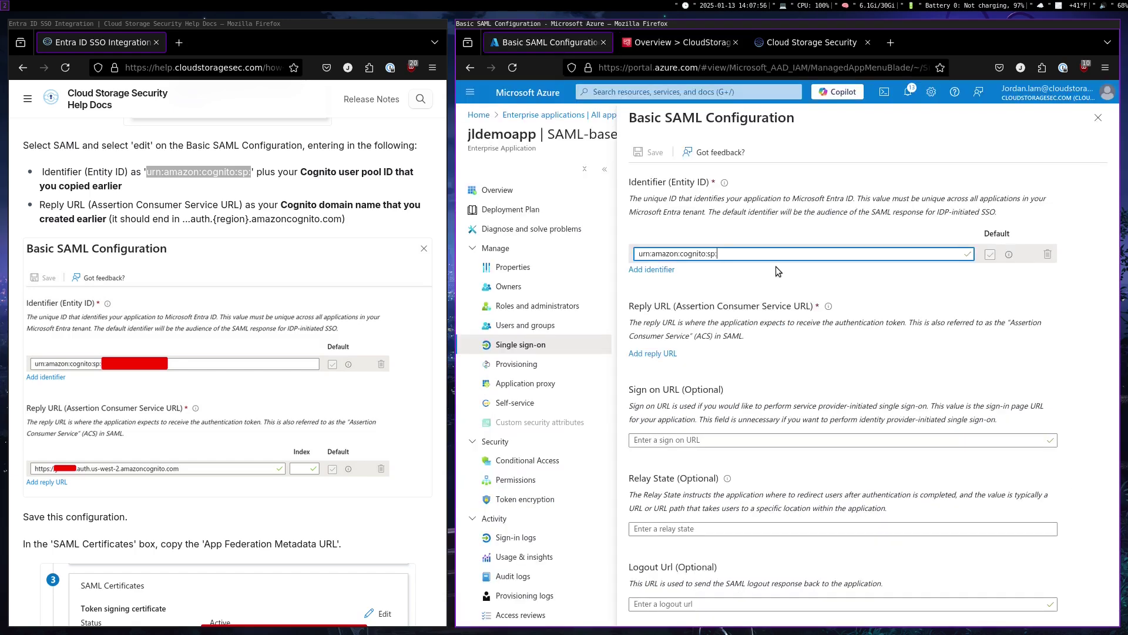
{"action": "key", "text": "ctrl+v"}
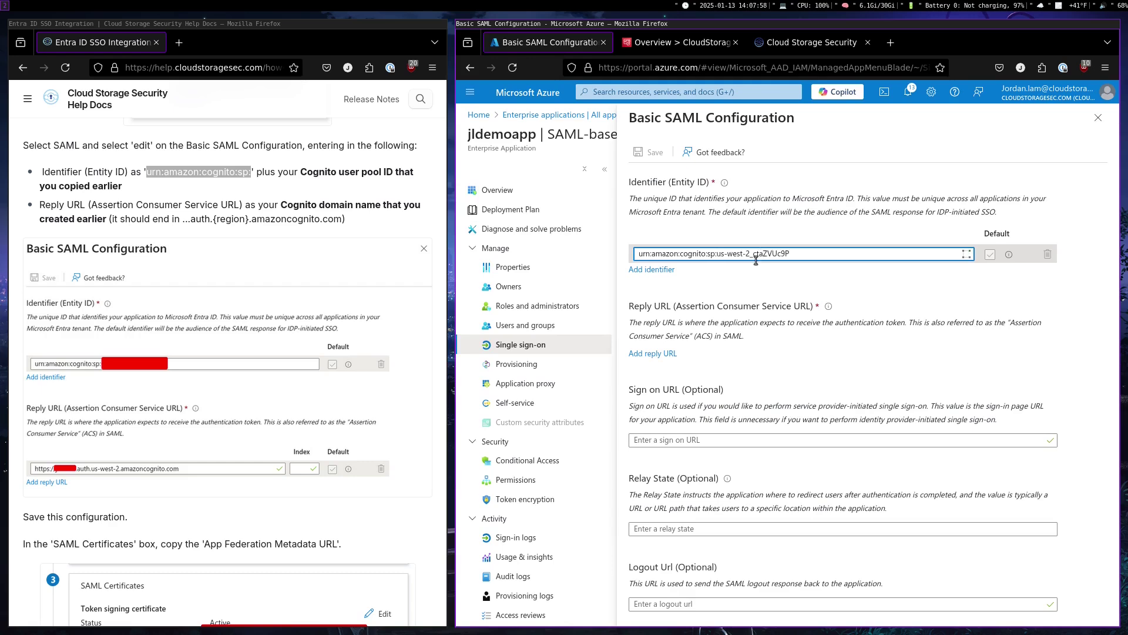
Add the jlsso Cognito domain URL as the Reply URL.
{"action": "left_click", "coordinate": [658, 354]}
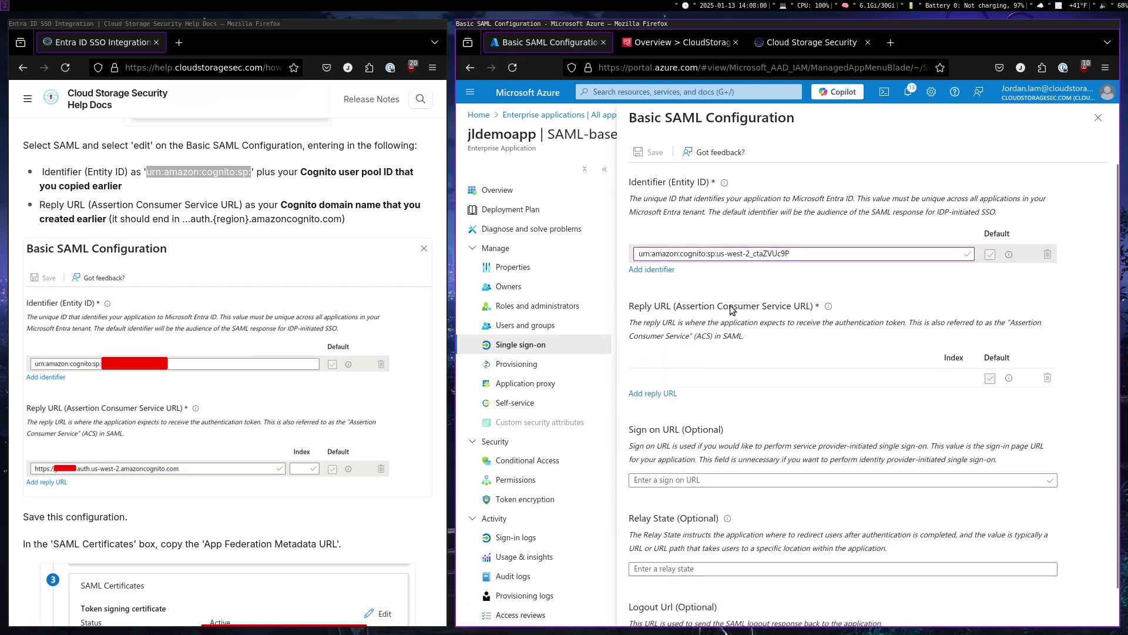
{"action": "scroll", "coordinate": [269, 395], "scroll_direction": "down", "scroll_amount": 5}
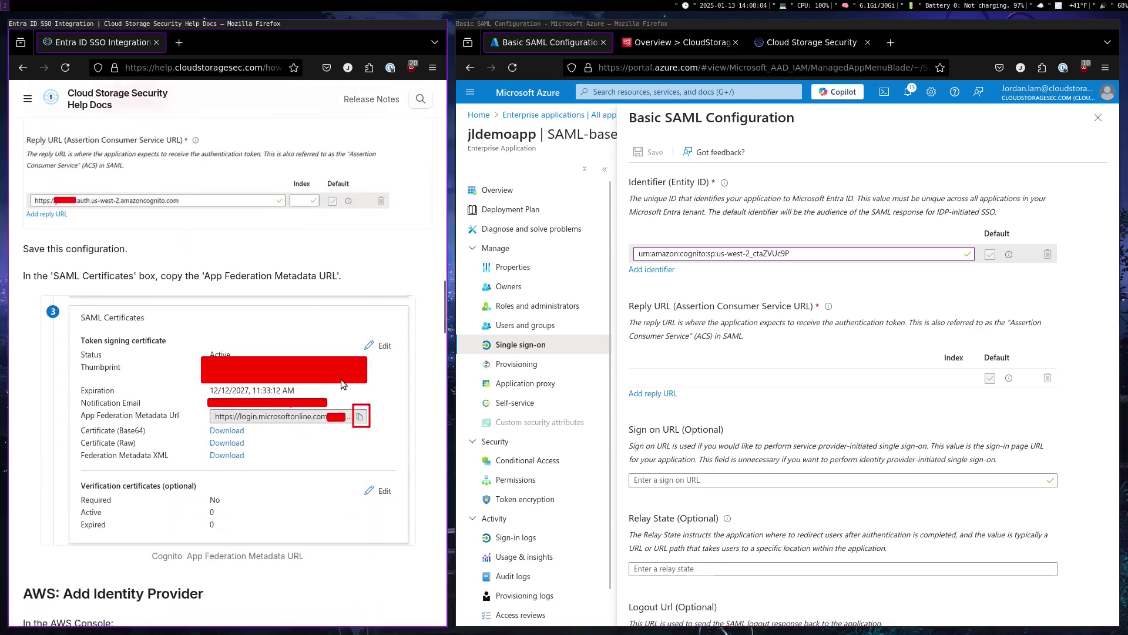
{"action": "scroll", "coordinate": [281, 432], "scroll_direction": "up", "scroll_amount": 4}
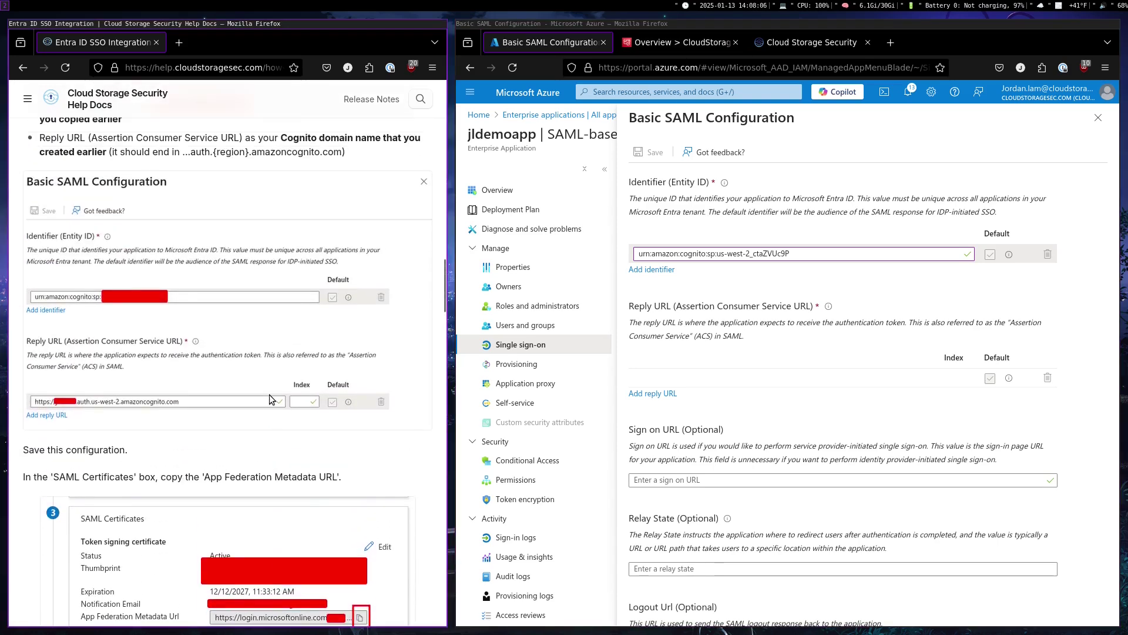
{"action": "left_click", "coordinate": [676, 42]}
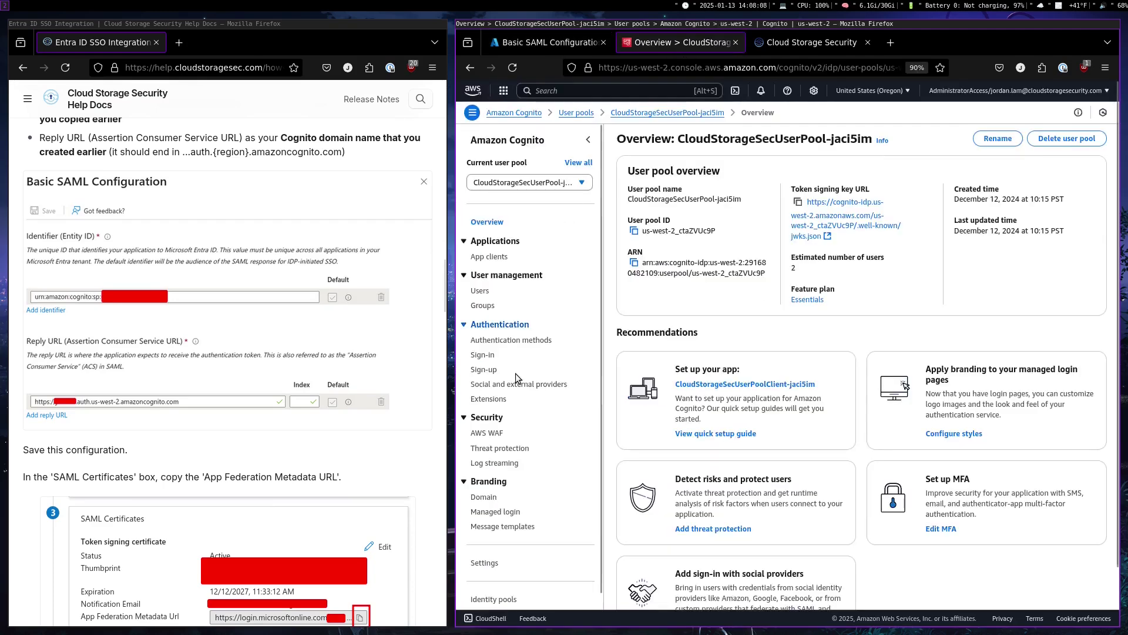
{"action": "left_click", "coordinate": [490, 498]}
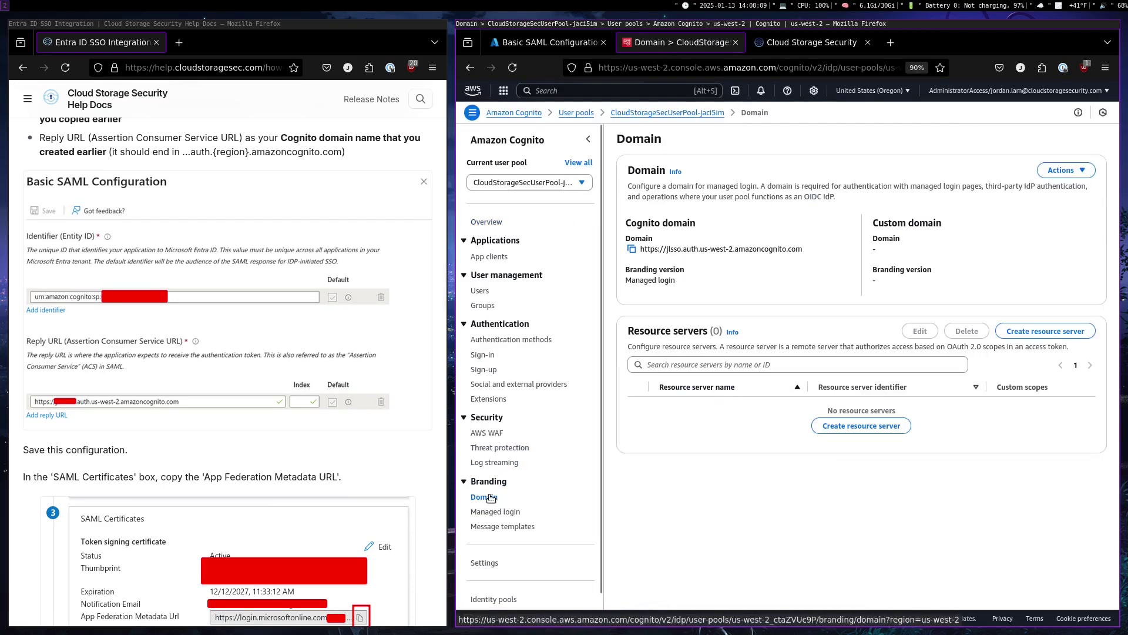
{"action": "left_click", "coordinate": [632, 251]}
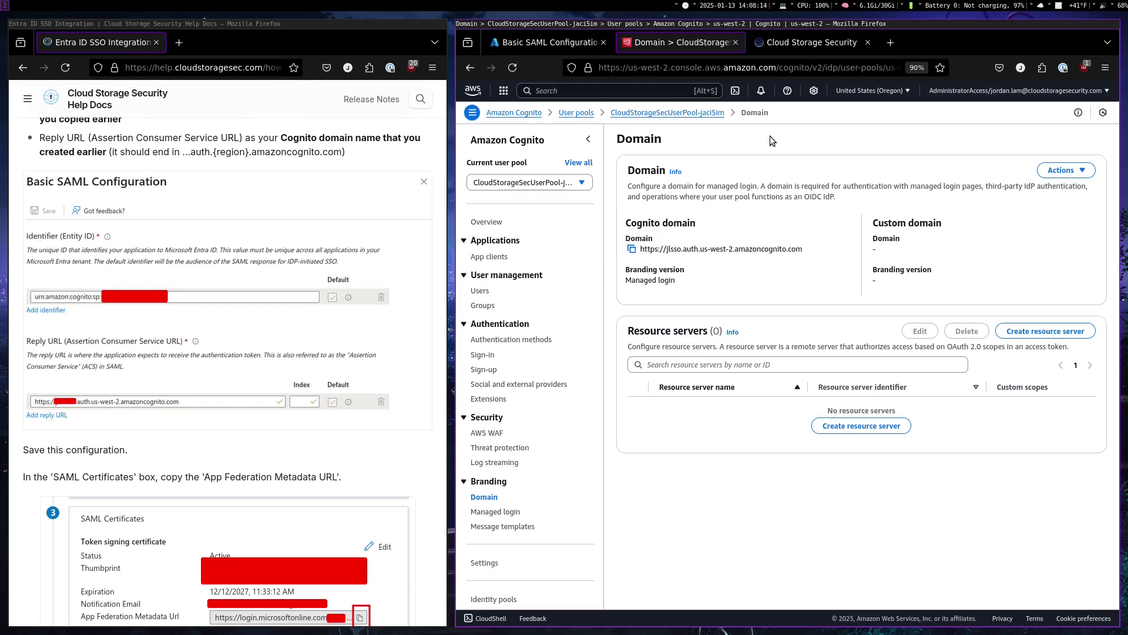
{"action": "left_click", "coordinate": [559, 43]}
{"action": "left_click", "coordinate": [658, 377]}
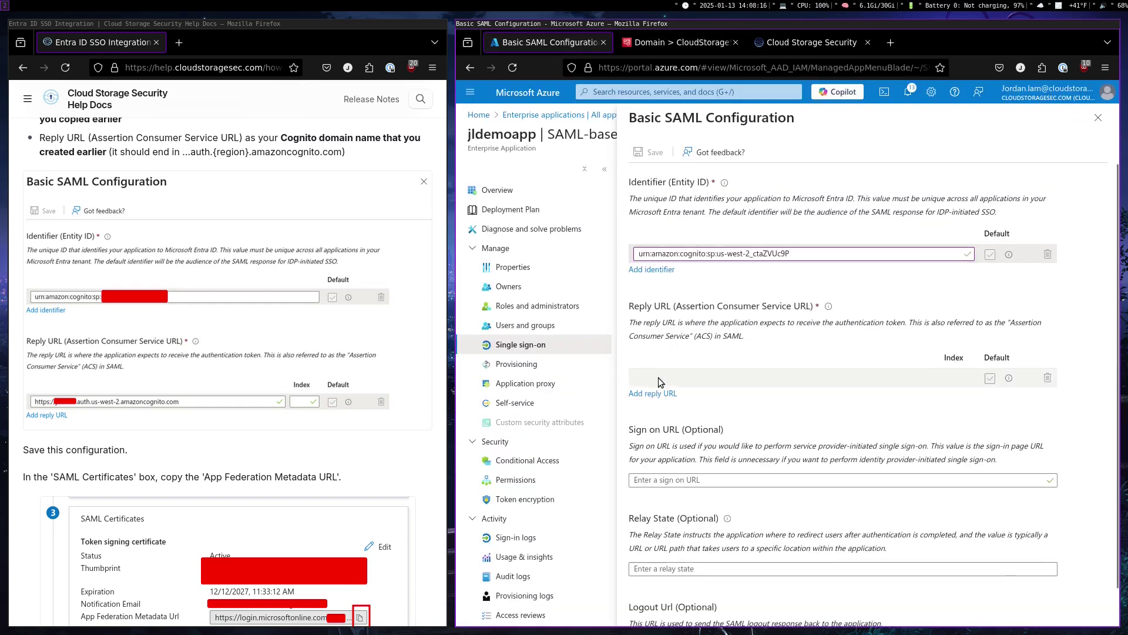
{"action": "key", "text": "ctrl+v"}
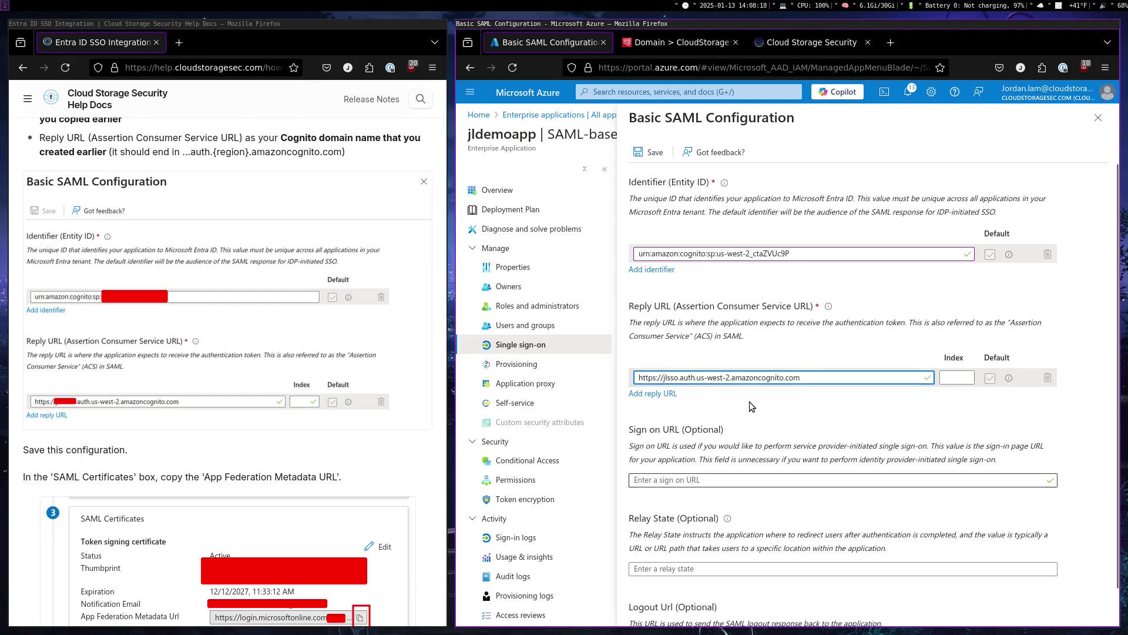
Save the Basic SAML Configuration and close the editor.
{"action": "scroll", "coordinate": [750, 401], "scroll_direction": "down", "scroll_amount": 1}
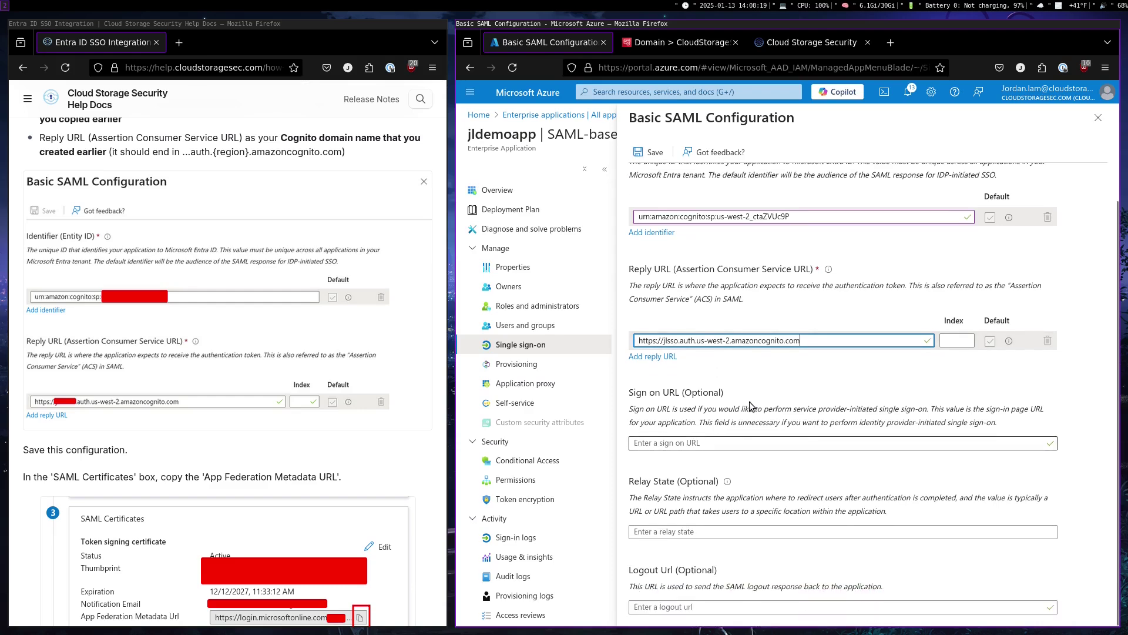
{"action": "left_click", "coordinate": [845, 379]}
{"action": "scroll", "coordinate": [845, 380], "scroll_direction": "up", "scroll_amount": 1}
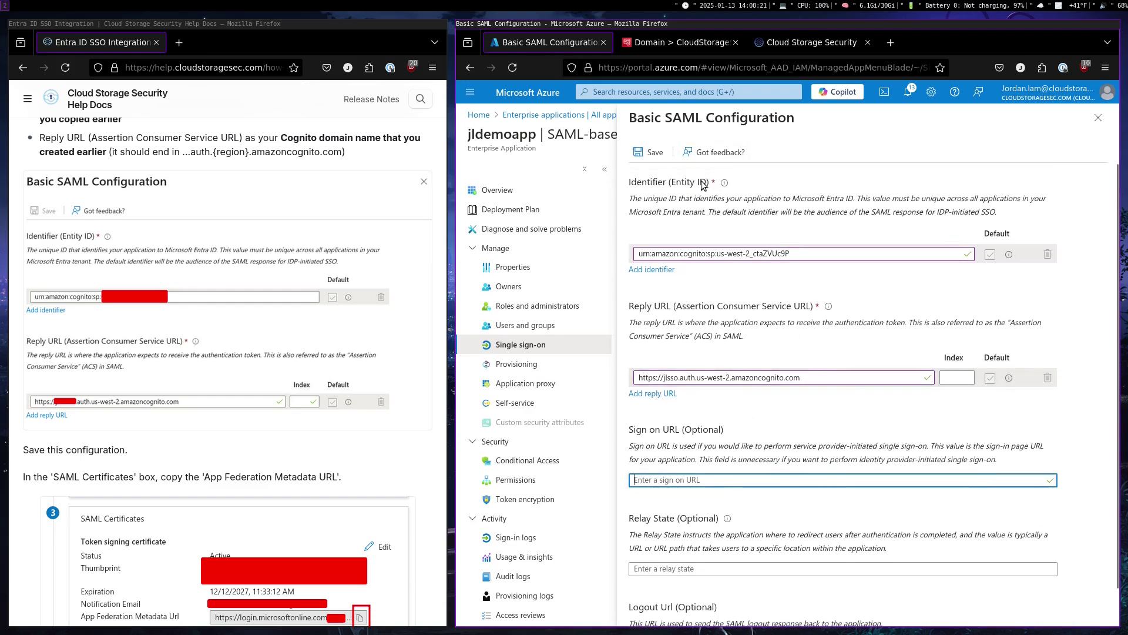
{"action": "left_click", "coordinate": [665, 161]}
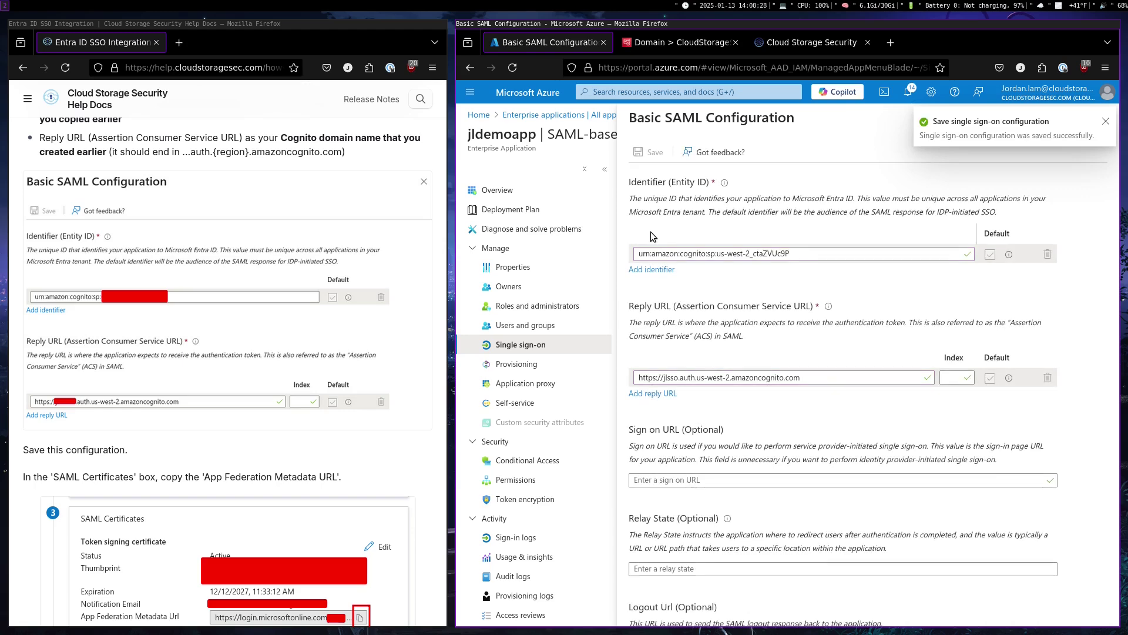
{"action": "left_click", "coordinate": [1102, 121]}
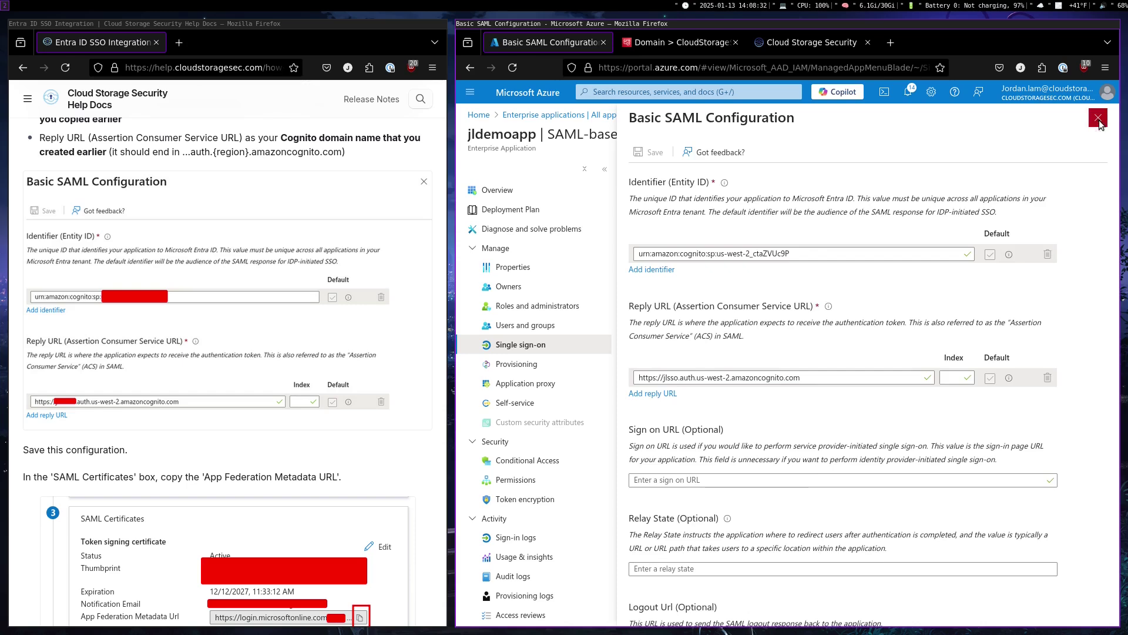
{"action": "left_click", "coordinate": [1098, 118]}
{"action": "scroll", "coordinate": [836, 273], "scroll_direction": "down", "scroll_amount": 5}
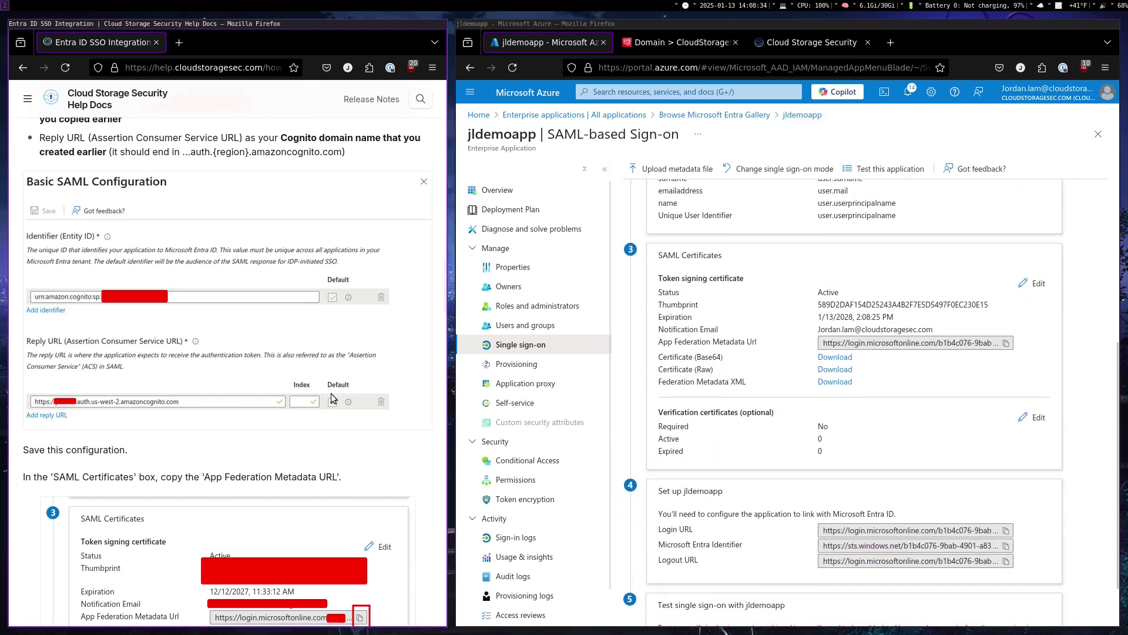
Copy the App Federation Metadata Url from SAML Certificates and return to the Cognito console.
{"action": "scroll", "coordinate": [318, 404], "scroll_direction": "down", "scroll_amount": 5}
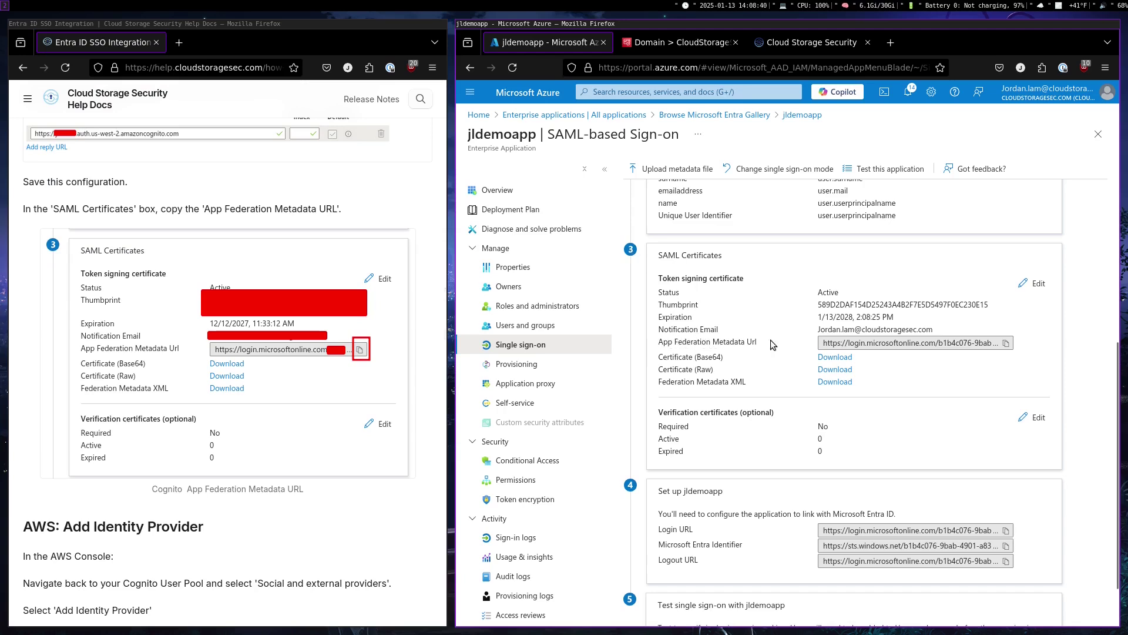
{"action": "left_click", "coordinate": [1006, 344]}
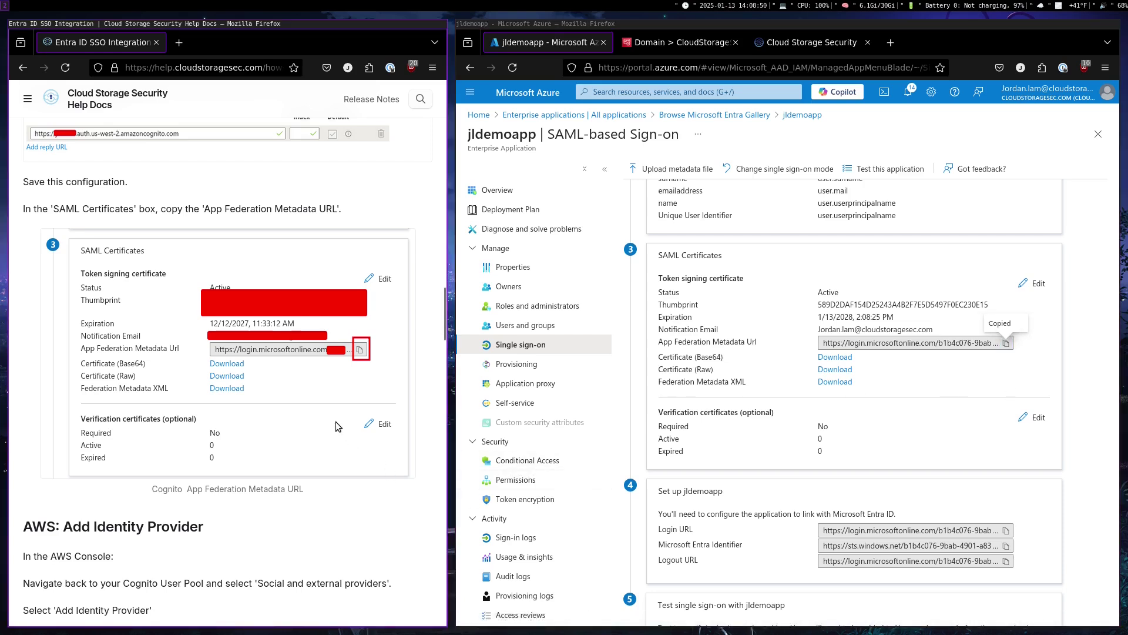
{"action": "scroll", "coordinate": [336, 422], "scroll_direction": "down", "scroll_amount": 3}
{"action": "scroll", "coordinate": [336, 421], "scroll_direction": "down", "scroll_amount": 2}
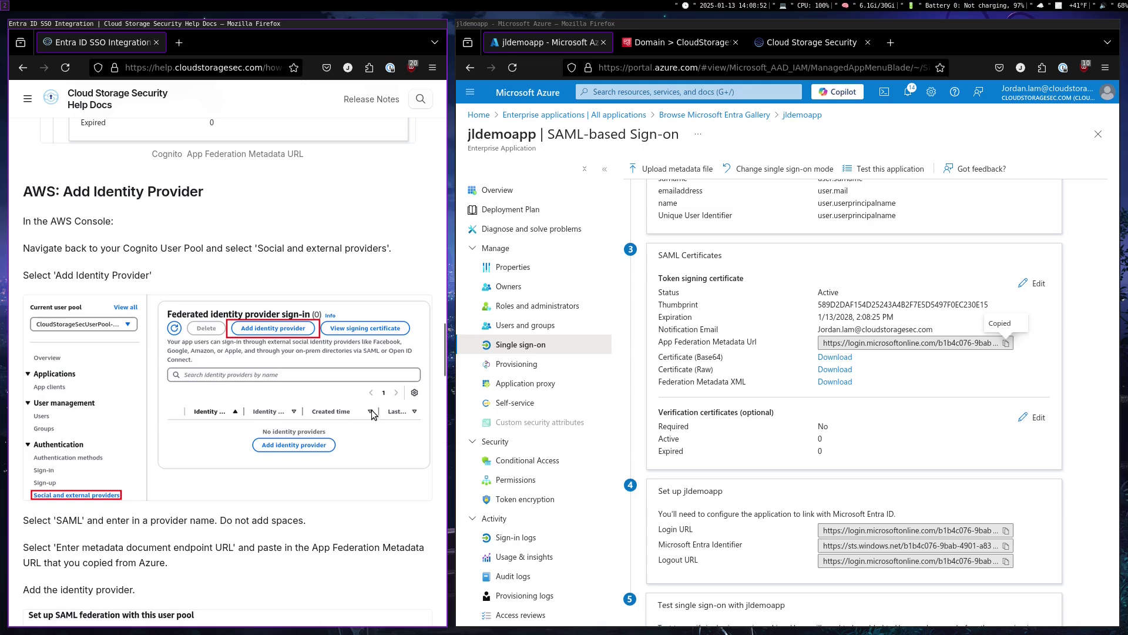
{"action": "left_click", "coordinate": [650, 51]}
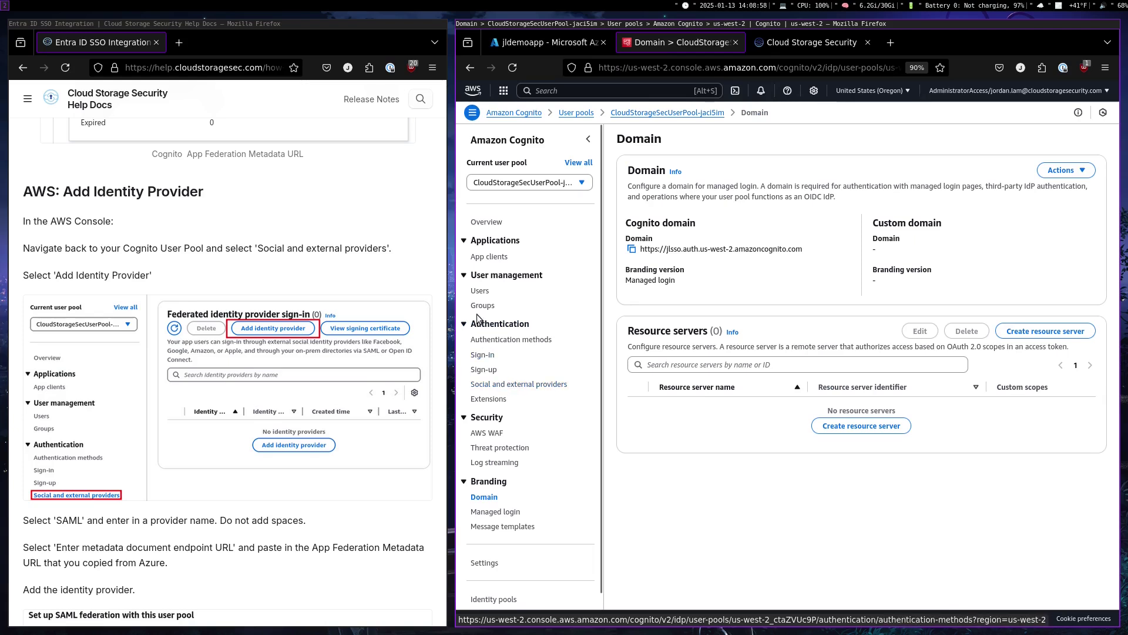
Add a new identity provider under Social and external providers, choosing the SAML type.
{"action": "left_click", "coordinate": [536, 385]}
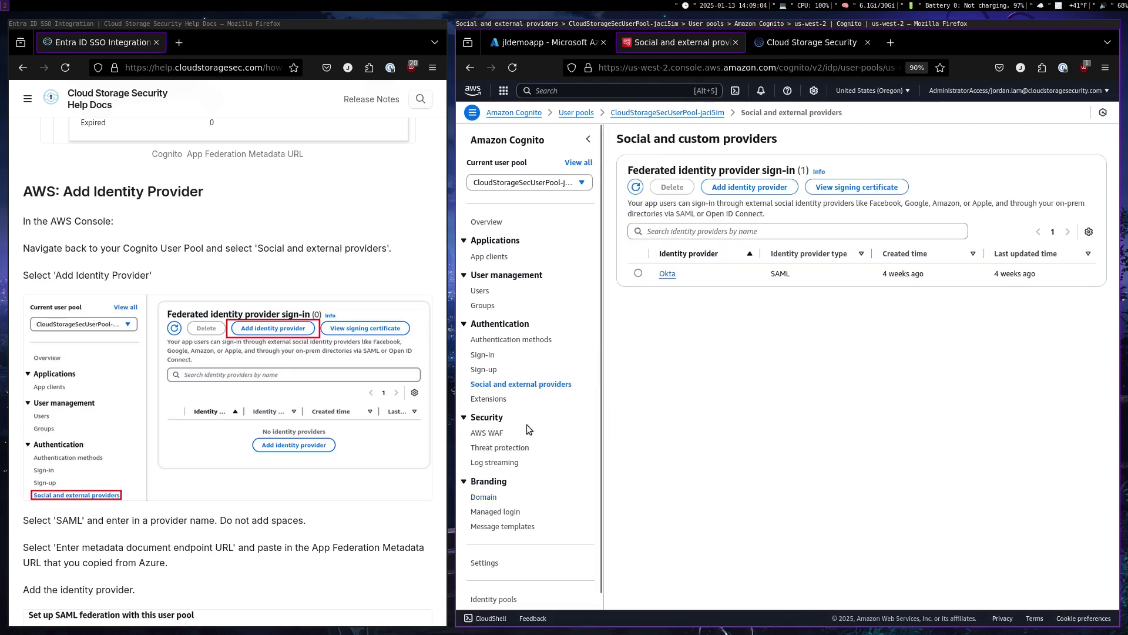
{"action": "left_click", "coordinate": [733, 195]}
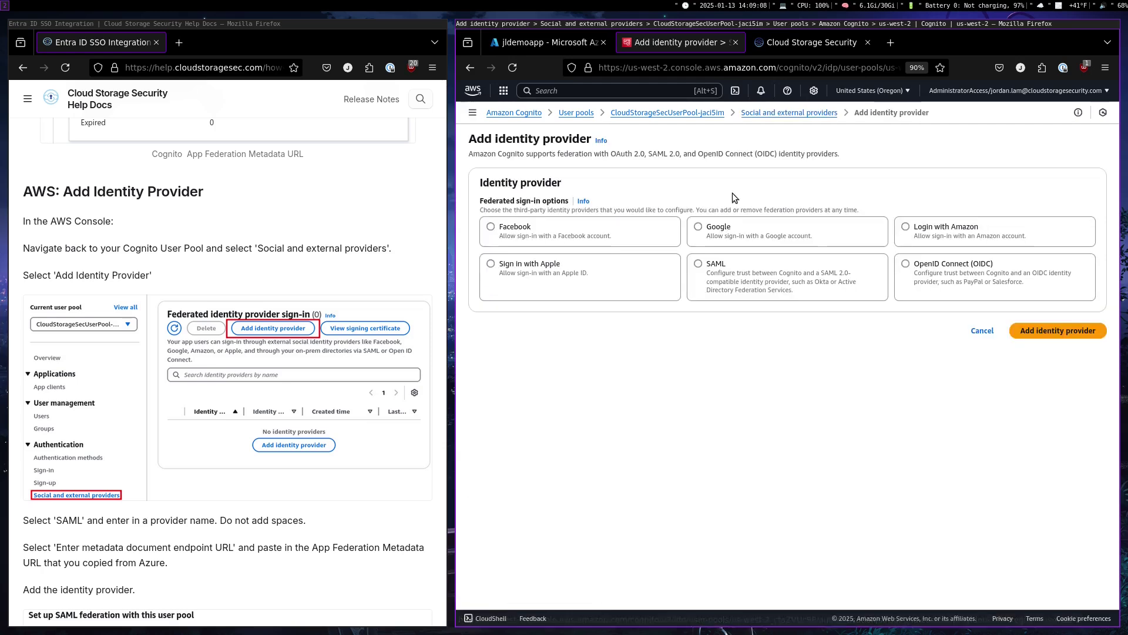
{"action": "scroll", "coordinate": [262, 410], "scroll_direction": "down", "scroll_amount": 3}
{"action": "scroll", "coordinate": [262, 405], "scroll_direction": "down", "scroll_amount": 2}
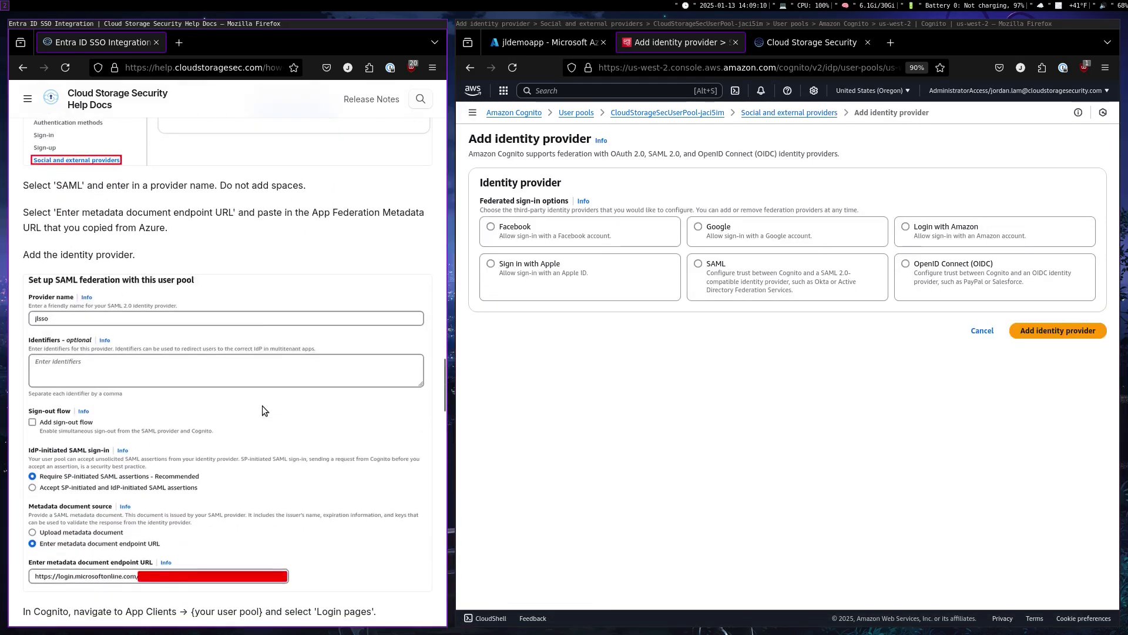
{"action": "scroll", "coordinate": [176, 356], "scroll_direction": "up", "scroll_amount": 1}
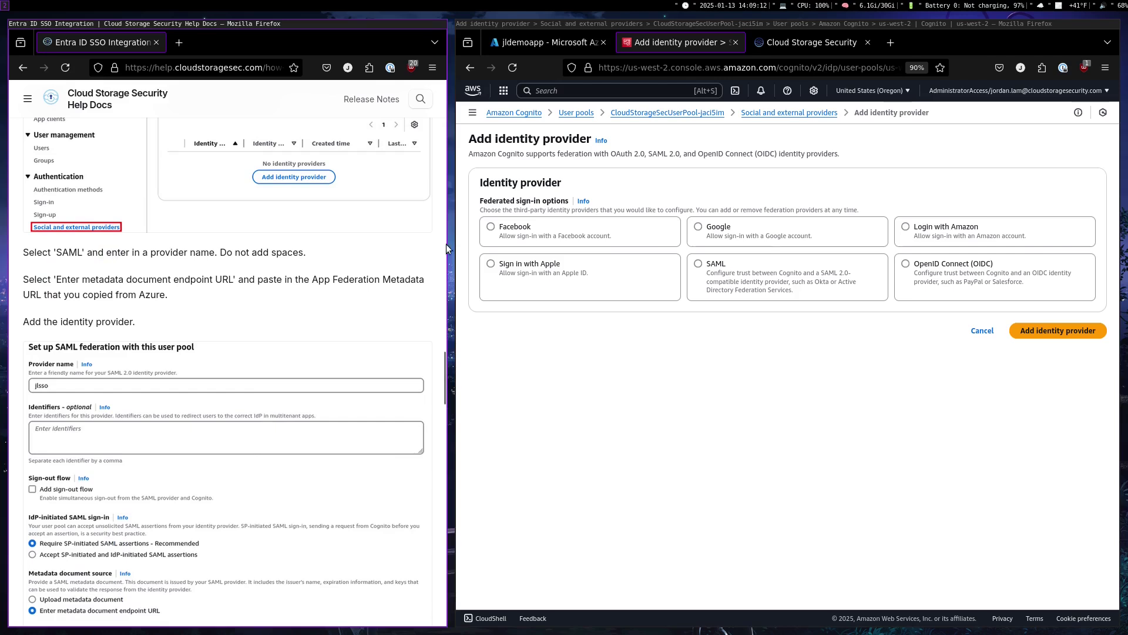
{"action": "left_click", "coordinate": [753, 294]}
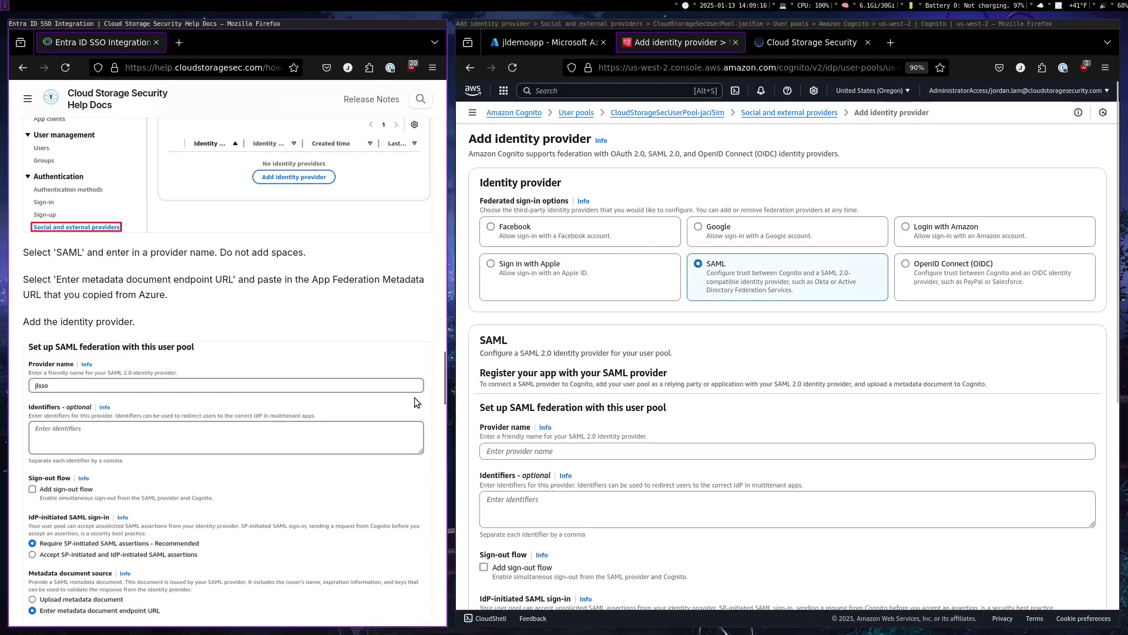
{"action": "scroll", "coordinate": [400, 432], "scroll_direction": "down", "scroll_amount": 1}
{"action": "scroll", "coordinate": [559, 405], "scroll_direction": "down", "scroll_amount": 2}
Name the provider jldemoapp and choose to enter a metadata document endpoint URL.
{"action": "left_click", "coordinate": [538, 324]}
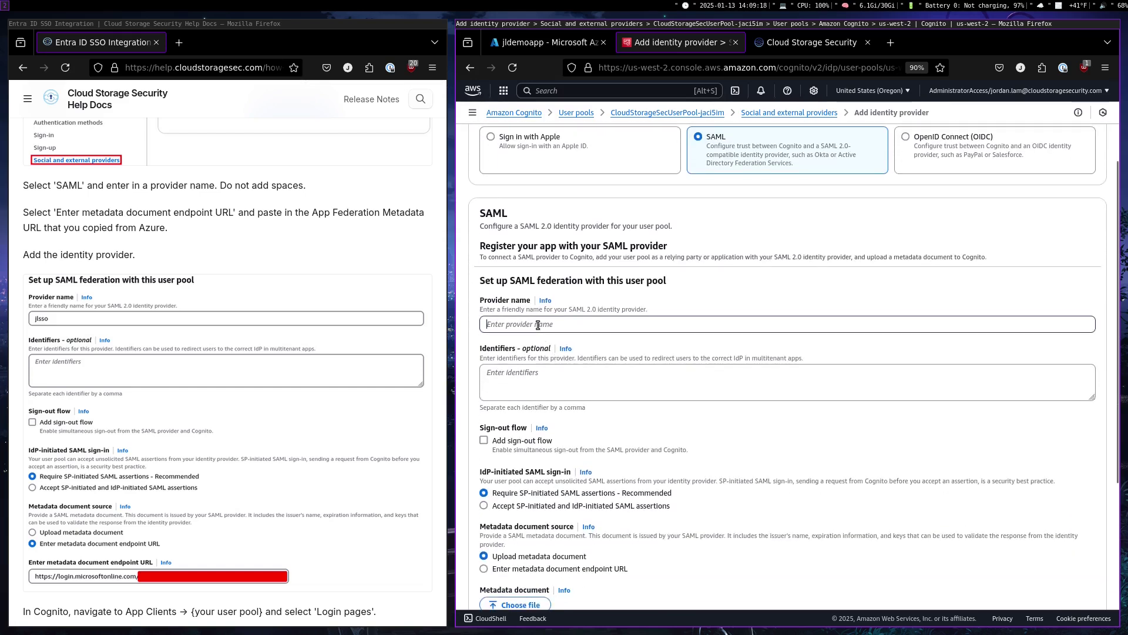
{"action": "type", "text": "jldemoapp"}
{"action": "scroll", "coordinate": [461, 327], "scroll_direction": "down", "scroll_amount": 3}
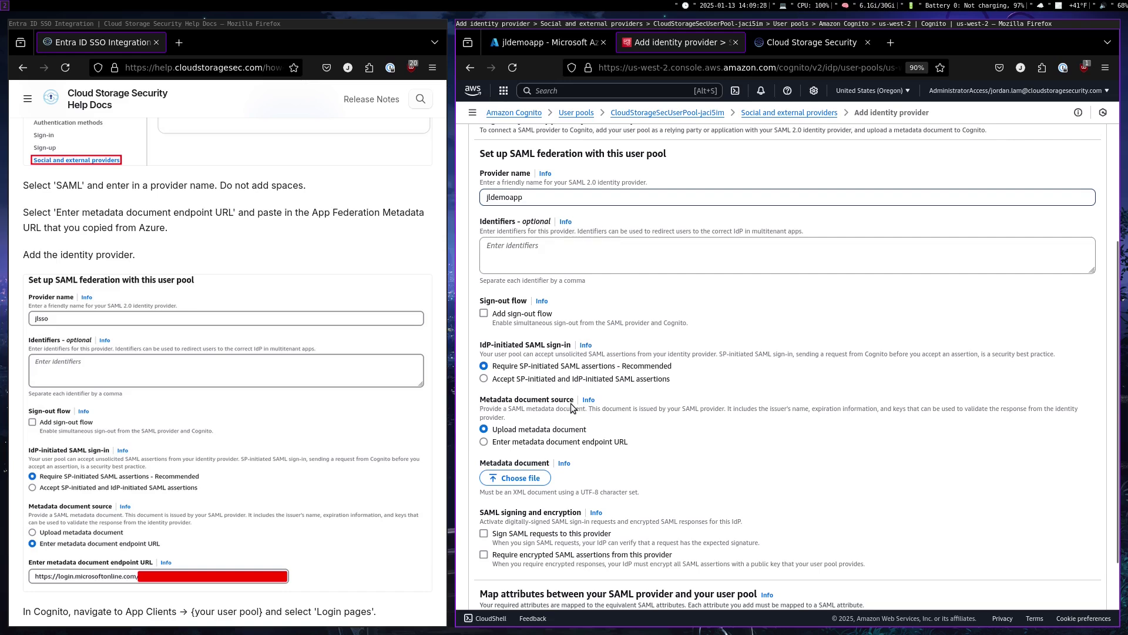
{"action": "left_click", "coordinate": [484, 444]}
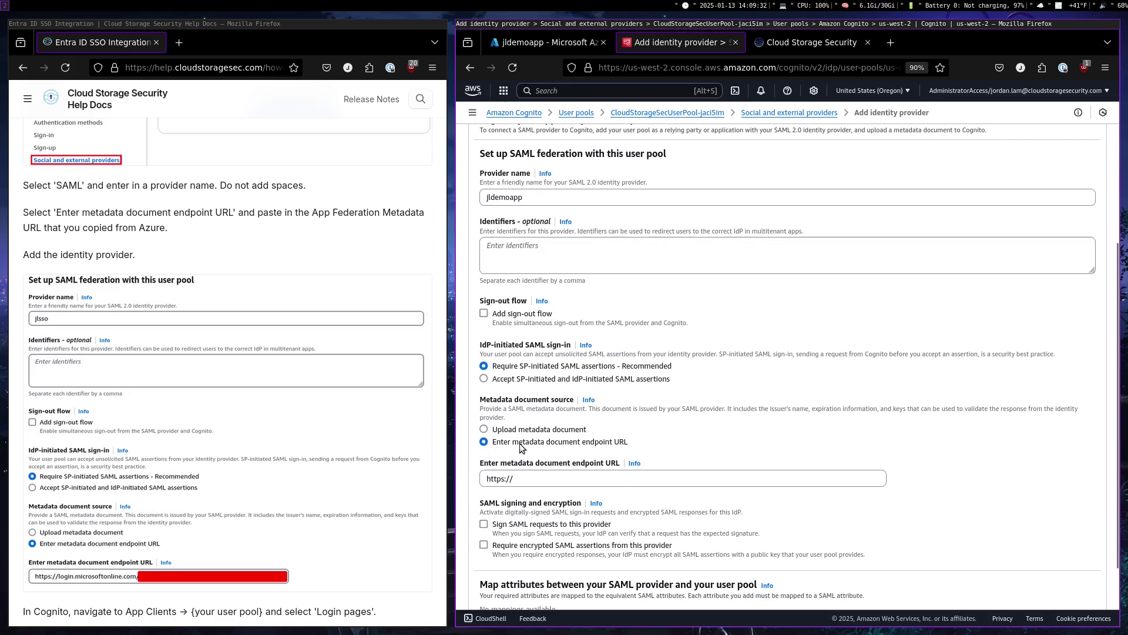
Paste the Azure App Federation Metadata URL as the metadata endpoint and check it.
{"action": "left_click", "coordinate": [571, 47]}
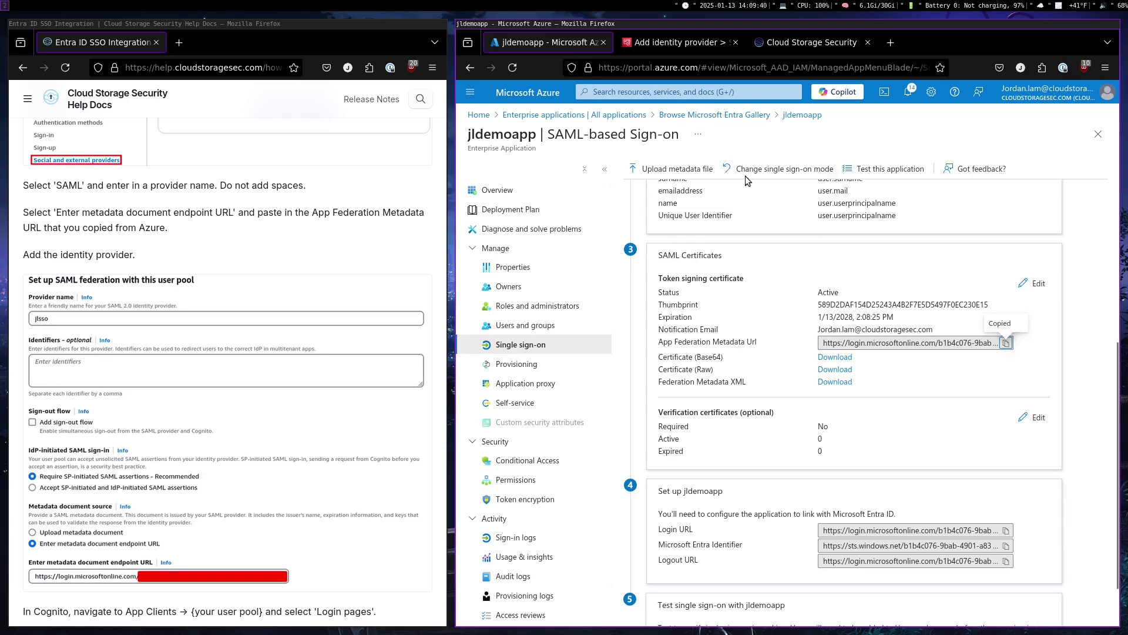
{"action": "left_click", "coordinate": [652, 45]}
{"action": "triple_click", "coordinate": [527, 486]}
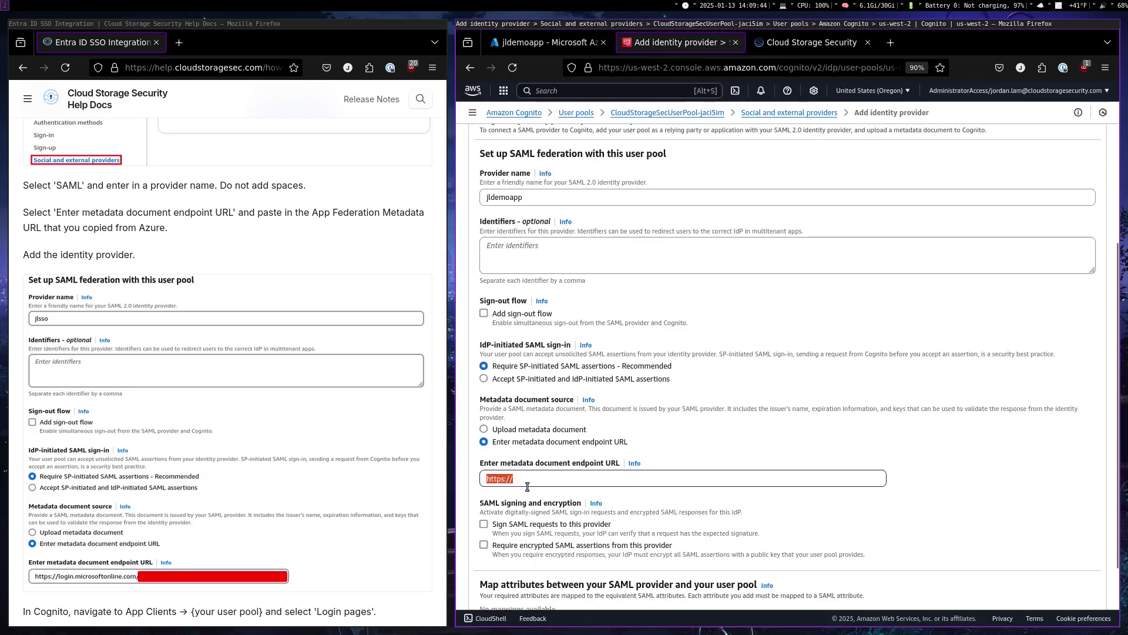
{"action": "key", "text": "BackSpace"}
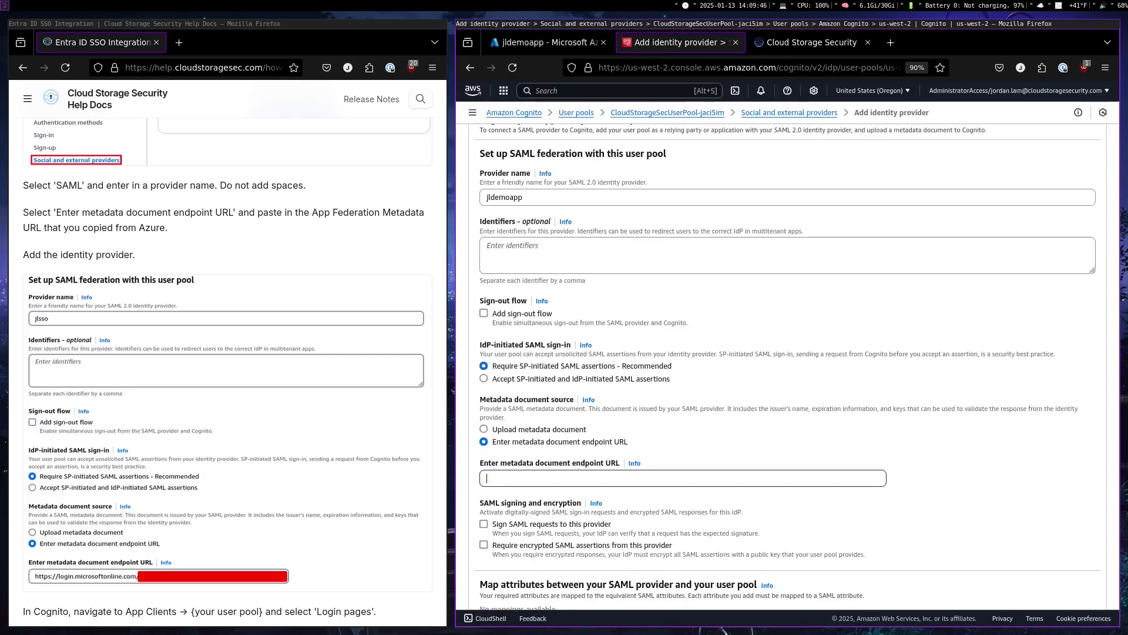
{"action": "key", "text": "ctrl+v"}
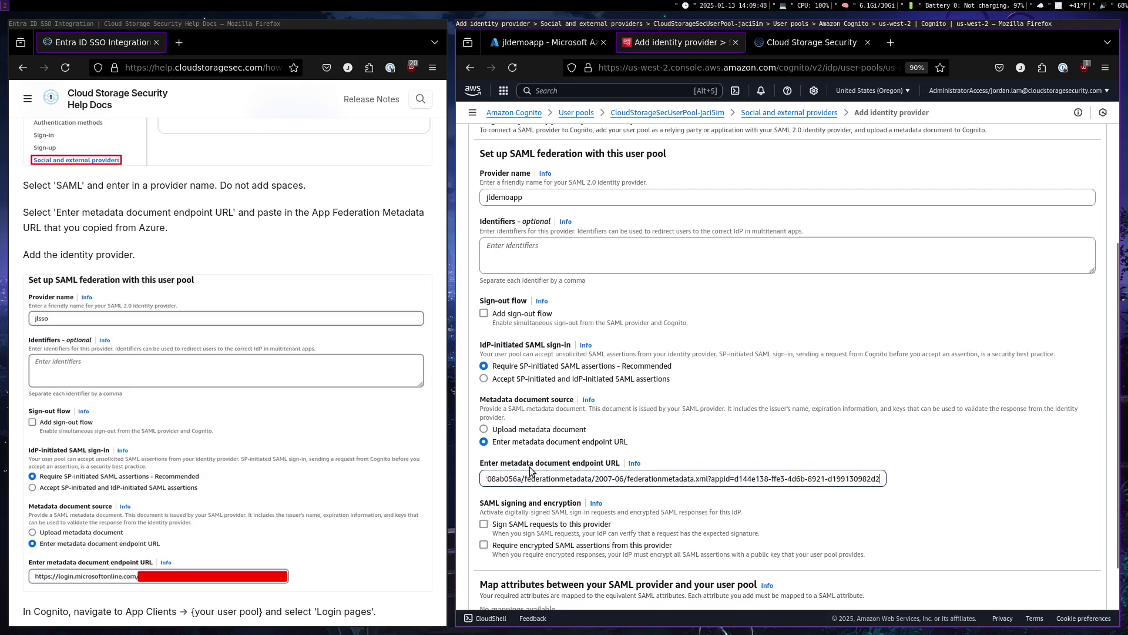
{"action": "left_click_drag", "start_coordinate": [560, 483], "coordinate": [482, 483]}
{"action": "left_click", "coordinate": [504, 481]}
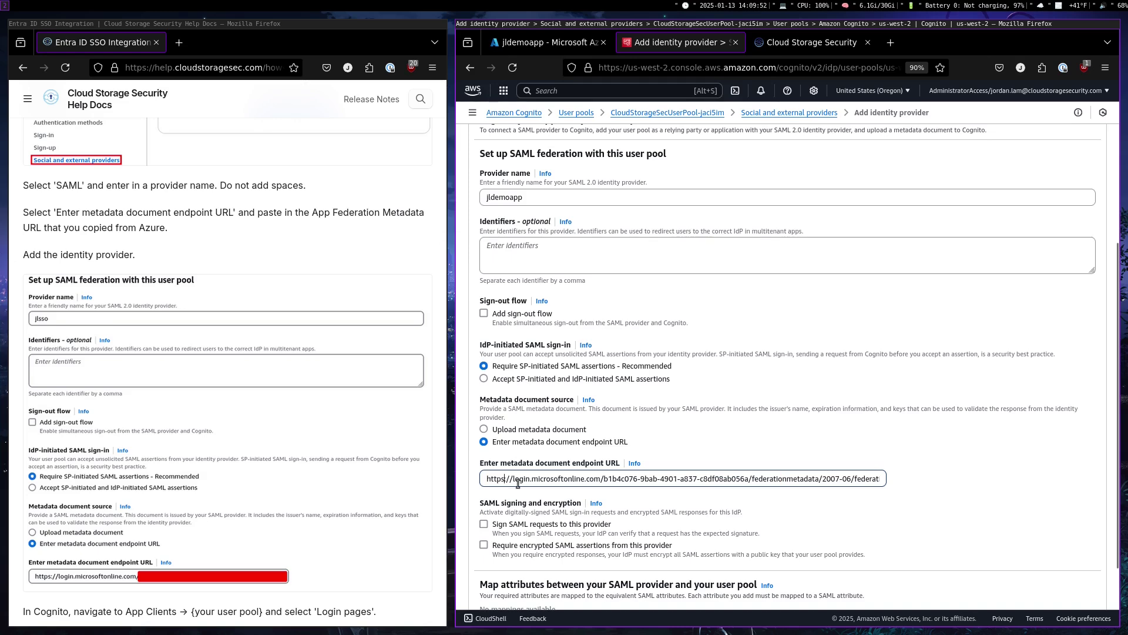
{"action": "left_click_drag", "start_coordinate": [561, 482], "coordinate": [910, 491]}
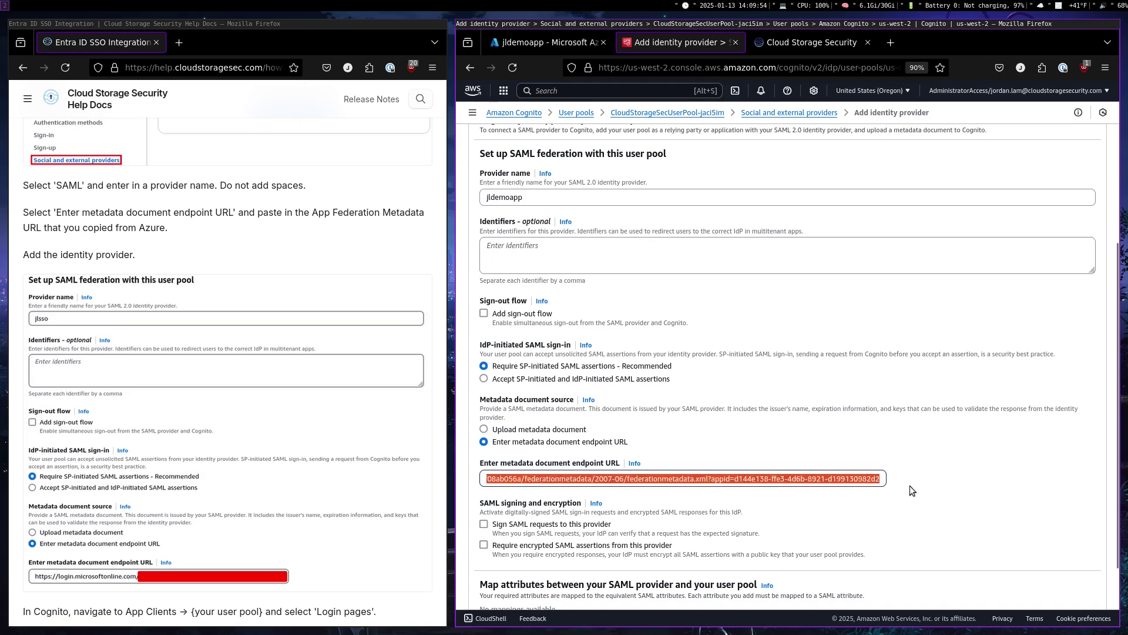
{"action": "left_click", "coordinate": [858, 477]}
{"action": "scroll", "coordinate": [302, 392], "scroll_direction": "down", "scroll_amount": 3}
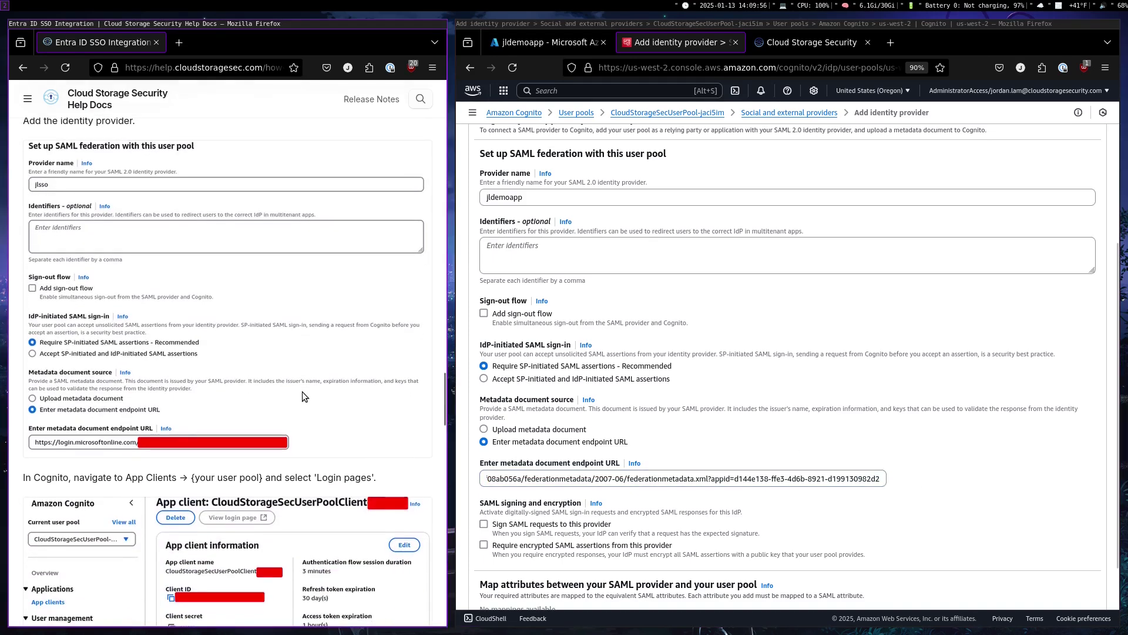
{"action": "scroll", "coordinate": [902, 400], "scroll_direction": "down", "scroll_amount": 3}
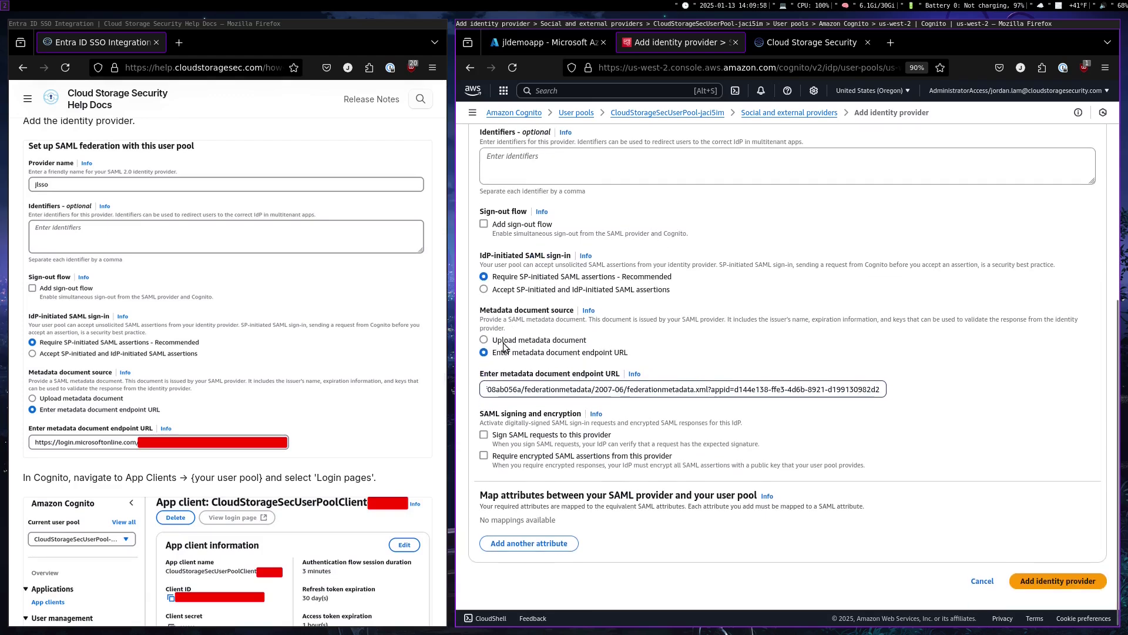
Create the jldemoapp SAML identity provider in the Cognito user pool.
{"action": "left_click", "coordinate": [1039, 588]}
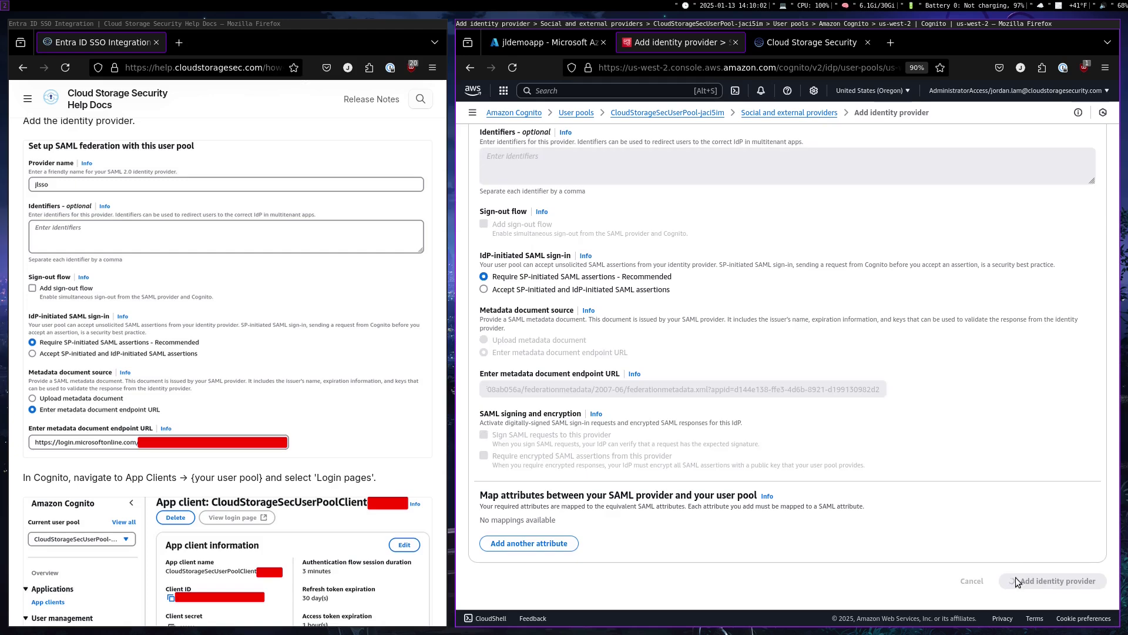
{"action": "scroll", "coordinate": [304, 449], "scroll_direction": "down", "scroll_amount": 5}
{"action": "scroll", "coordinate": [300, 448], "scroll_direction": "down", "scroll_amount": 2}
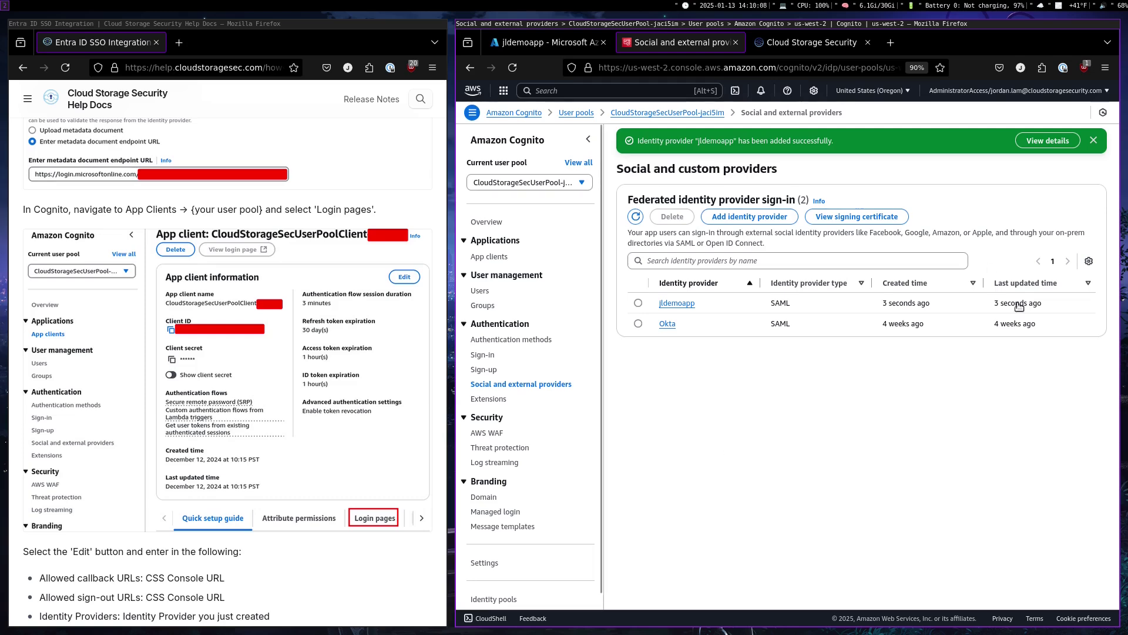
Show the Login pages settings of the CloudStorageSecUserPoolClient-jaci5im app client.
{"action": "left_click", "coordinate": [488, 257]}
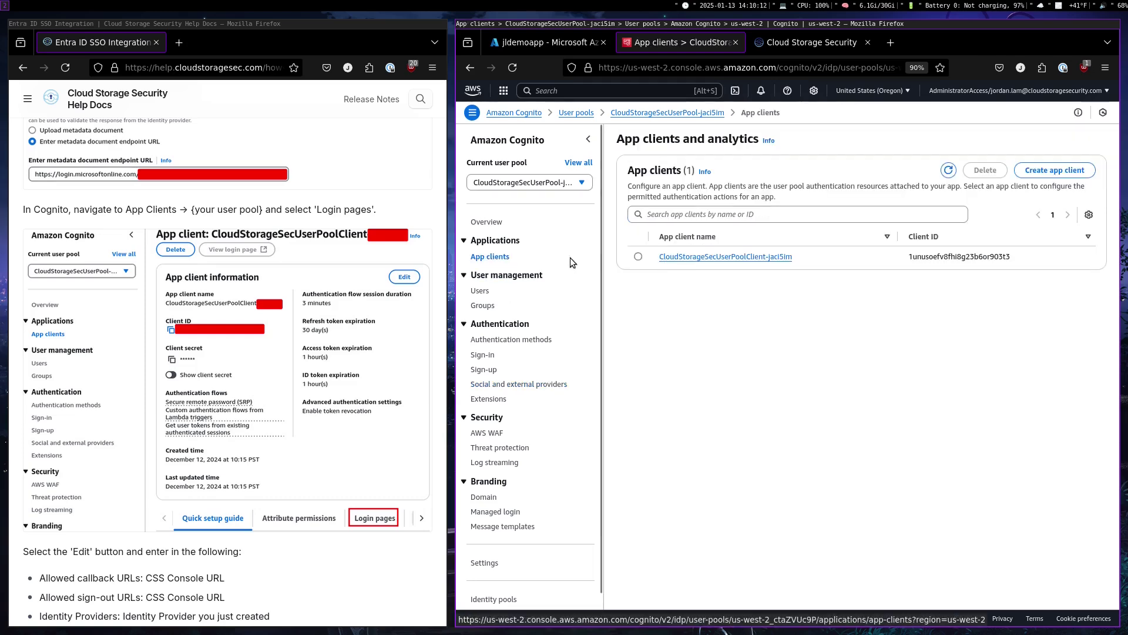
{"action": "left_click", "coordinate": [734, 256]}
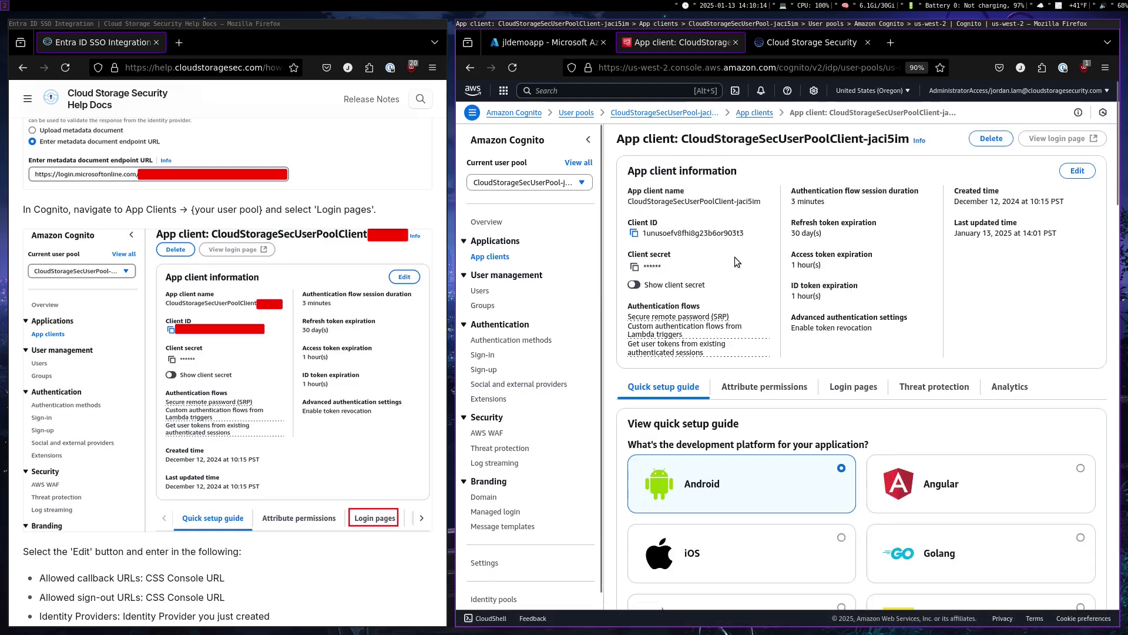
{"action": "left_click", "coordinate": [849, 397]}
{"action": "scroll", "coordinate": [943, 359], "scroll_direction": "down", "scroll_amount": 2}
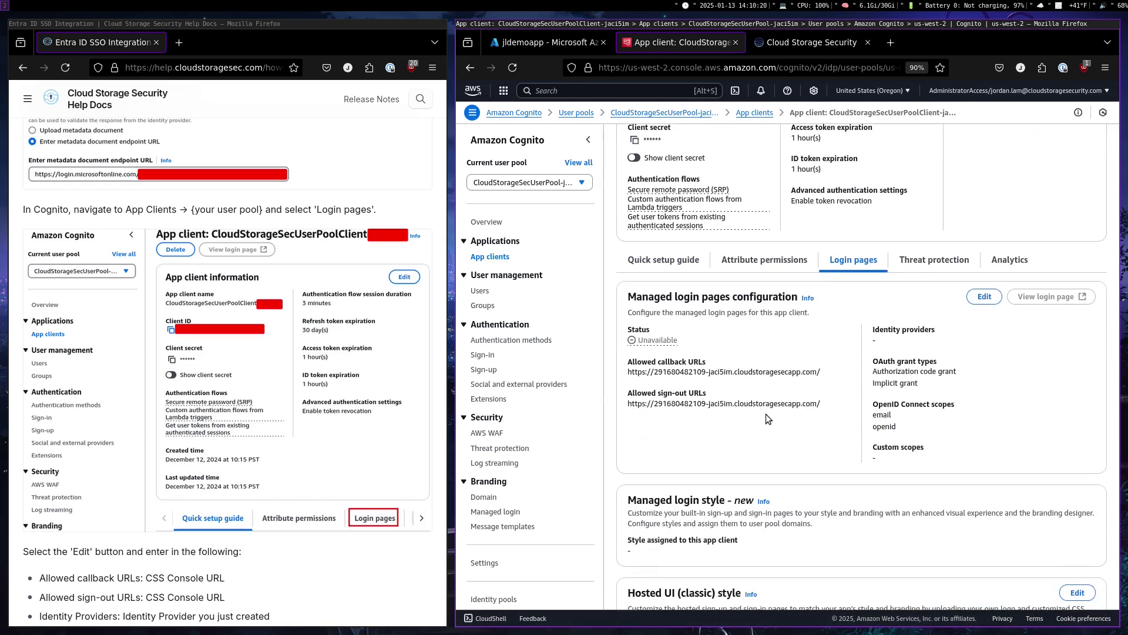
Start editing the managed login pages and copy the Cloud Storage Security console base URL.
{"action": "left_click", "coordinate": [985, 297]}
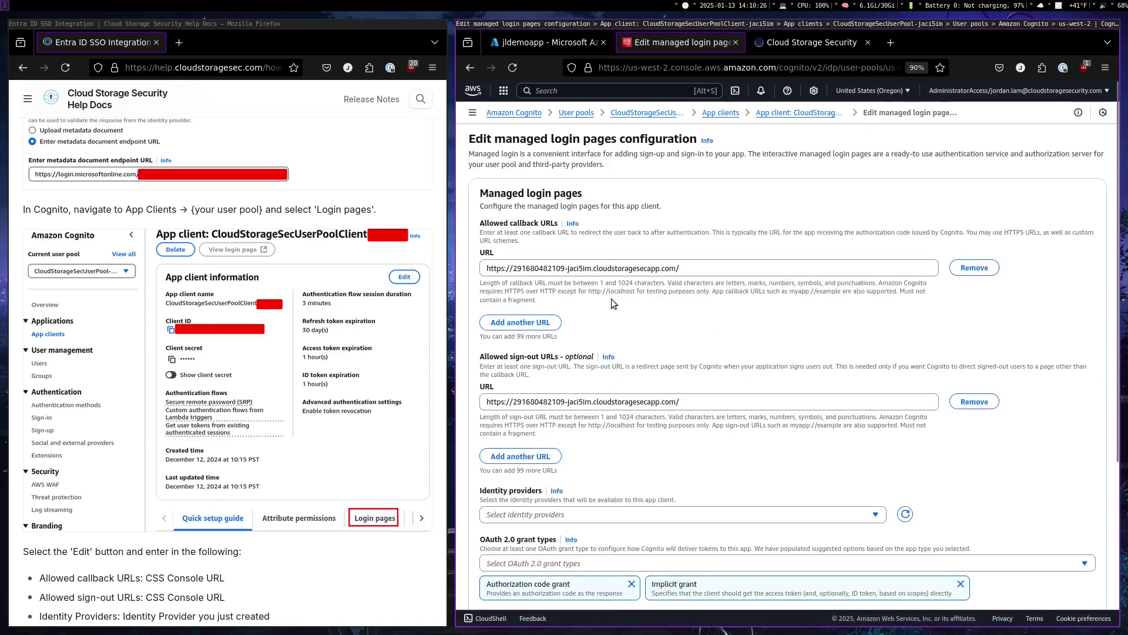
{"action": "triple_click", "coordinate": [532, 268]}
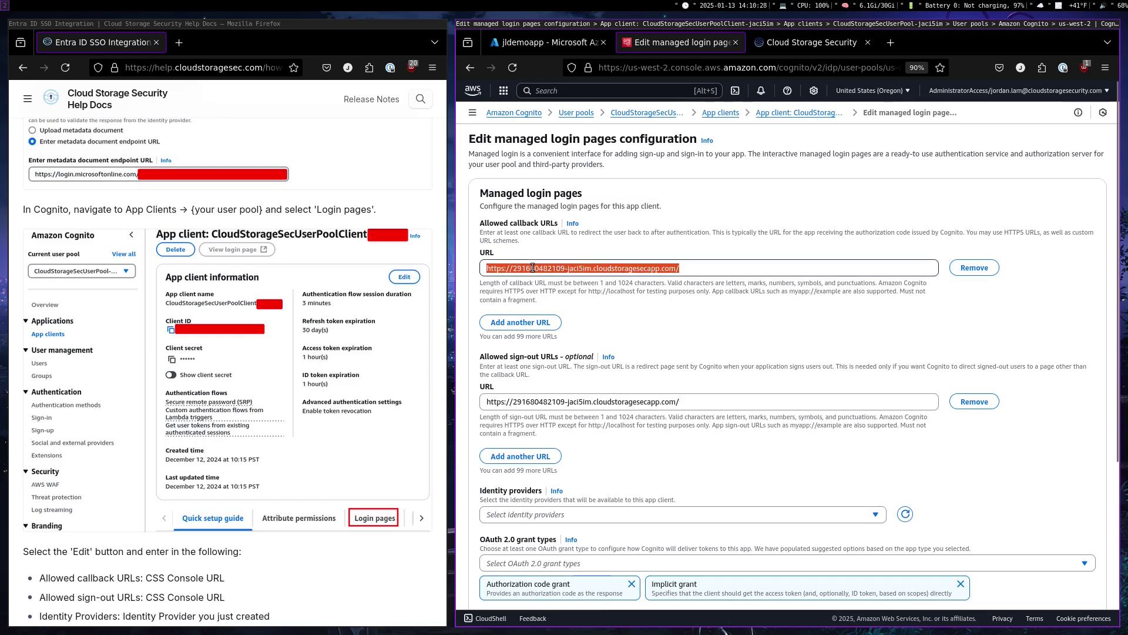
{"action": "triple_click", "coordinate": [574, 399]}
{"action": "triple_click", "coordinate": [585, 272]}
{"action": "left_click", "coordinate": [586, 272]}
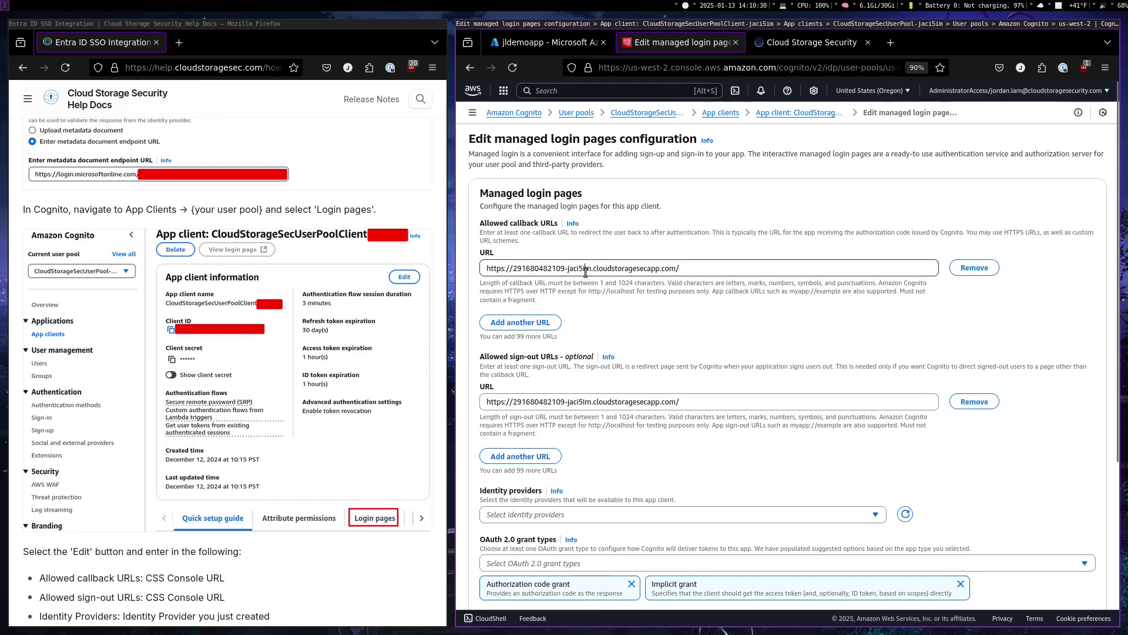
{"action": "left_click", "coordinate": [795, 46]}
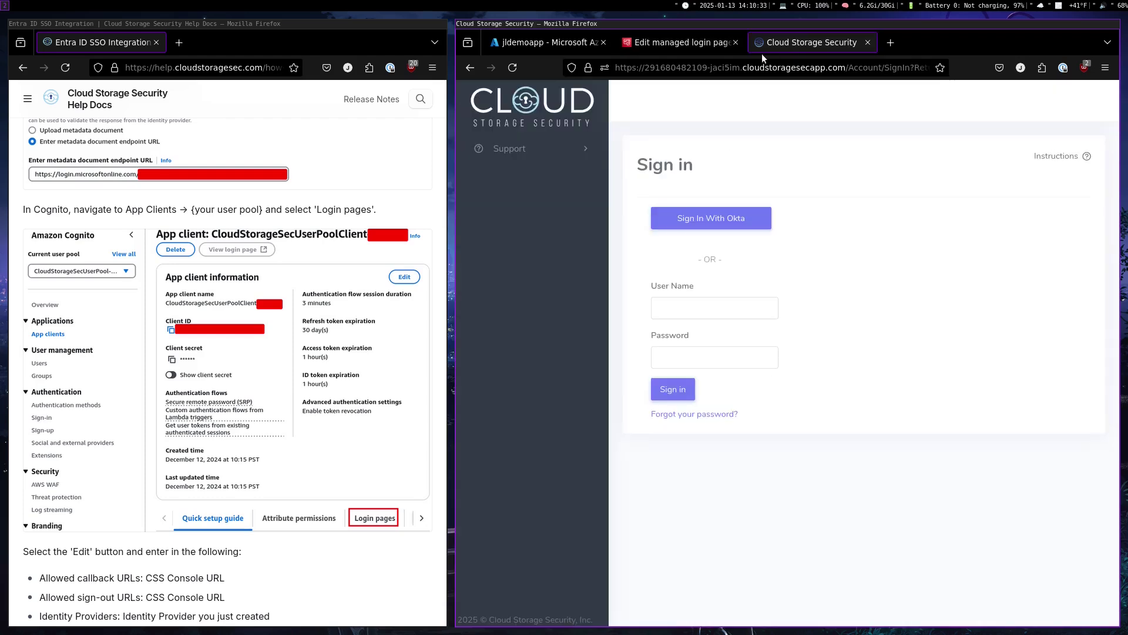
{"action": "left_click", "coordinate": [848, 67]}
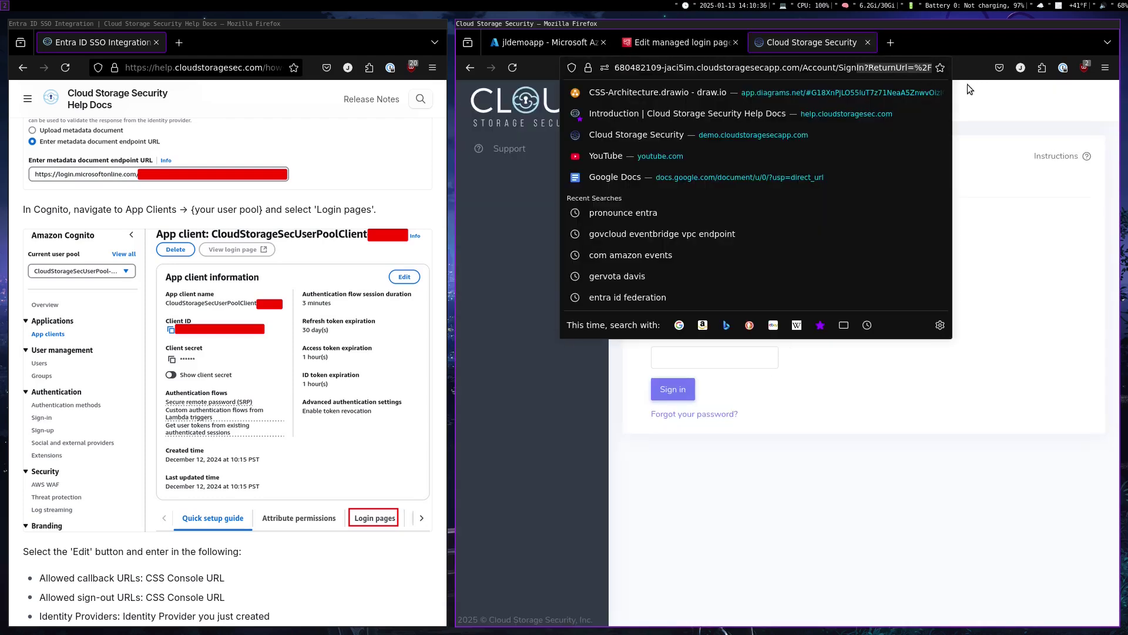
{"action": "left_click_drag", "start_coordinate": [806, 66], "coordinate": [804, 67]}
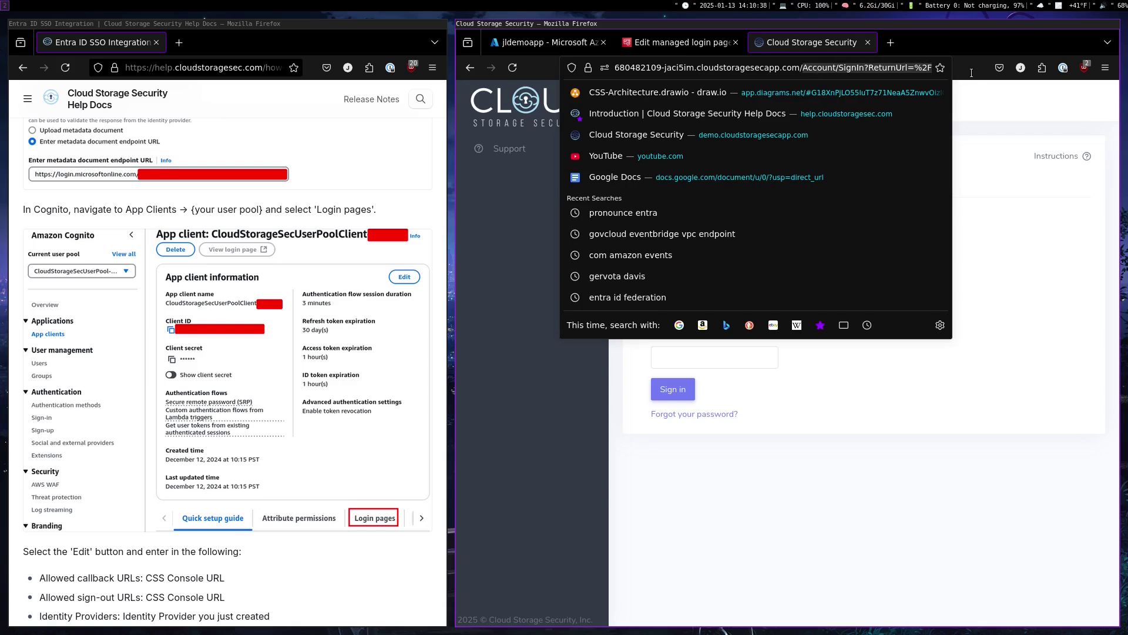
{"action": "key", "text": "BackSpace"}
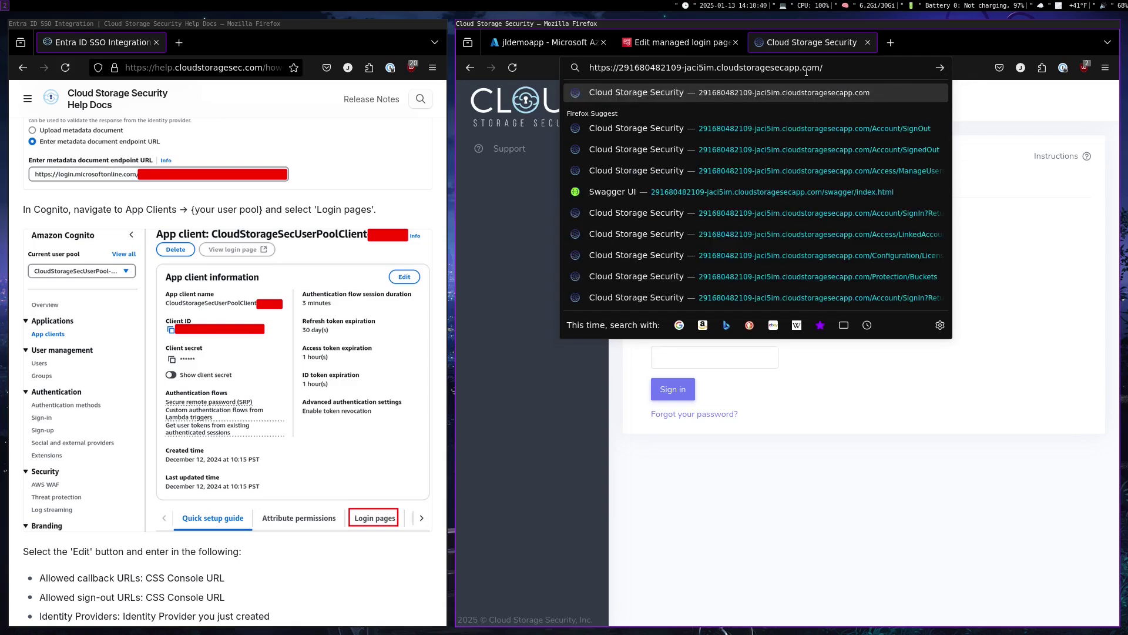
{"action": "left_click_drag", "start_coordinate": [841, 69], "coordinate": [626, 54]}
{"action": "key", "text": "ctrl+c"}
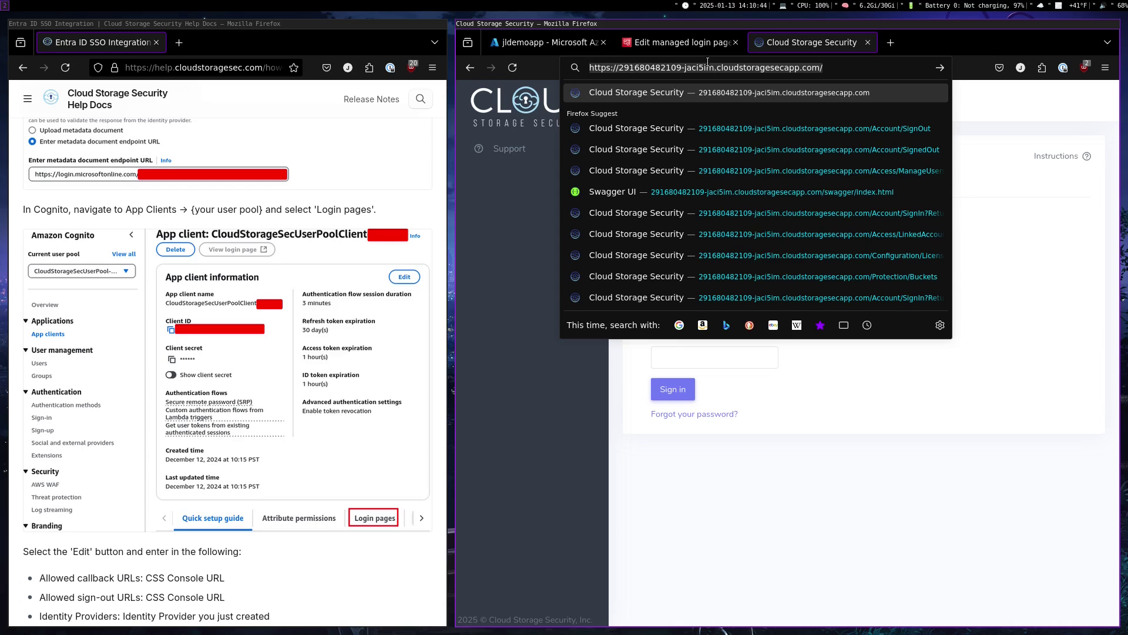
Paste the console base URL as both the allowed callback URL and sign-out URL.
{"action": "left_click", "coordinate": [689, 40]}
{"action": "left_click_drag", "start_coordinate": [723, 269], "coordinate": [483, 247]}
{"action": "key", "text": "ctrl+v"}
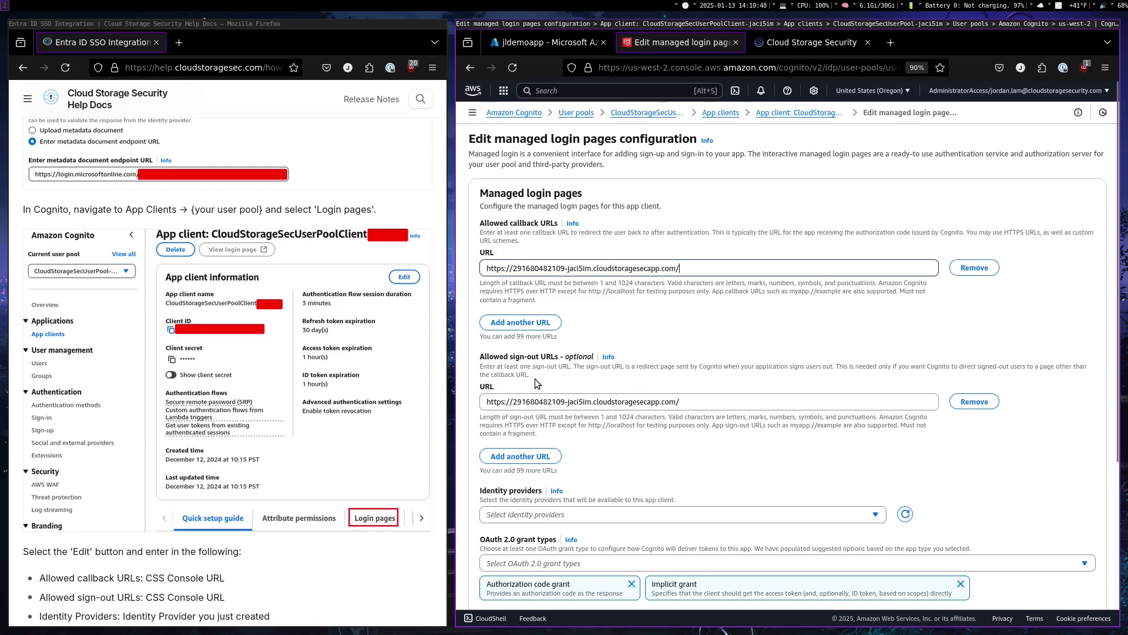
{"action": "triple_click", "coordinate": [687, 401]}
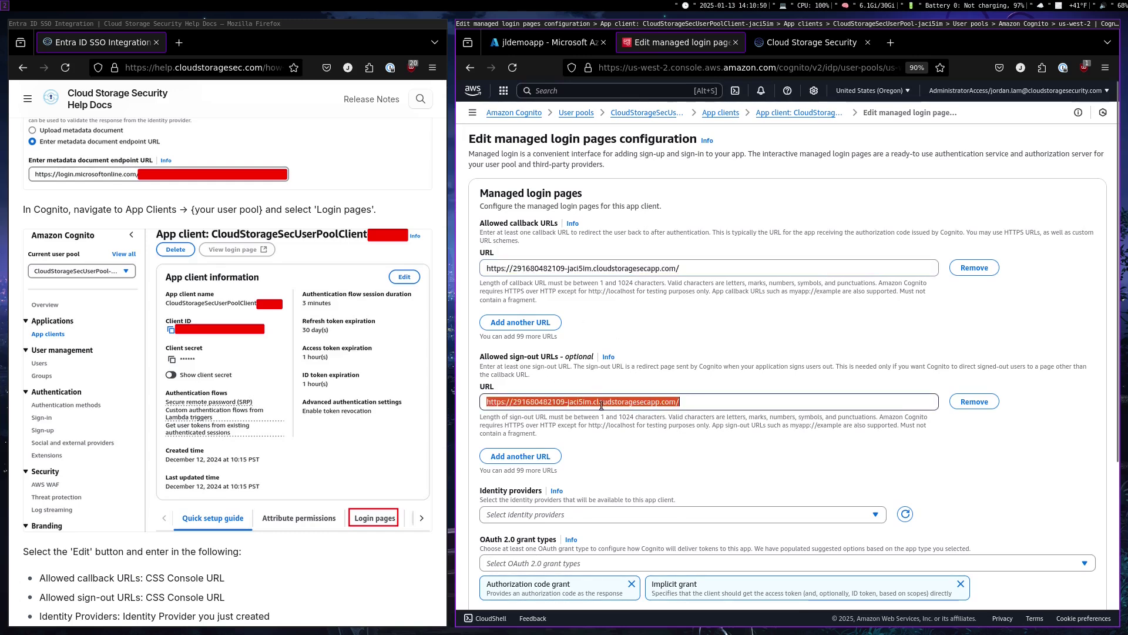
{"action": "key", "text": "ctrl+v"}
{"action": "left_click_drag", "start_coordinate": [695, 410], "coordinate": [483, 400]}
{"action": "key", "text": "ctrl+v"}
Select jldemoapp as the identity provider and save the managed login changes.
{"action": "scroll", "coordinate": [634, 365], "scroll_direction": "down", "scroll_amount": 4}
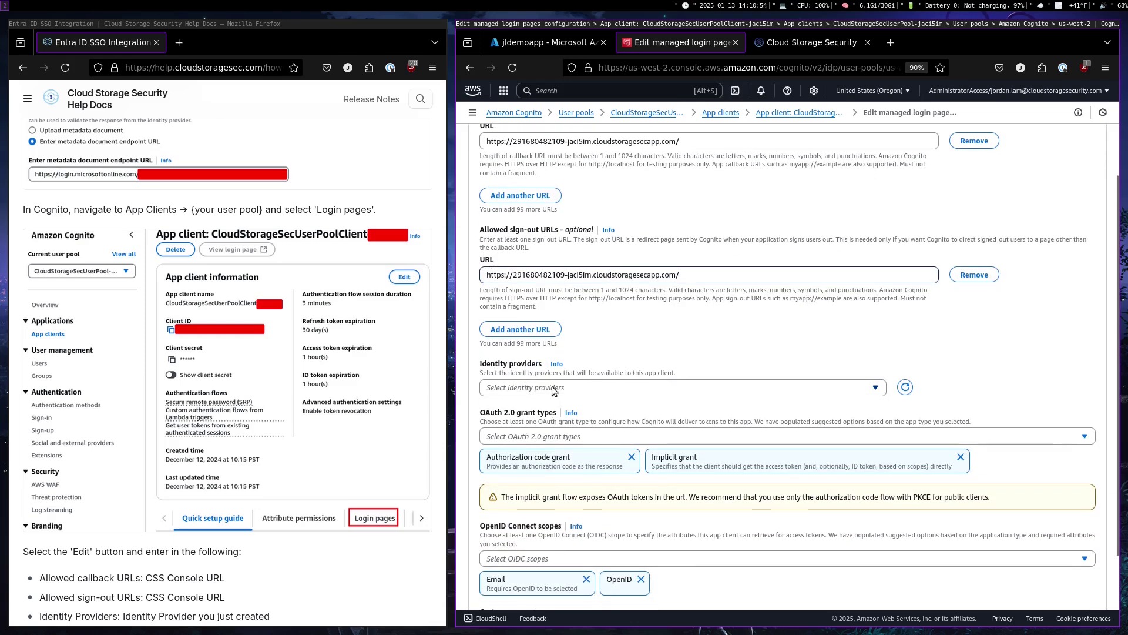
{"action": "left_click", "coordinate": [552, 391]}
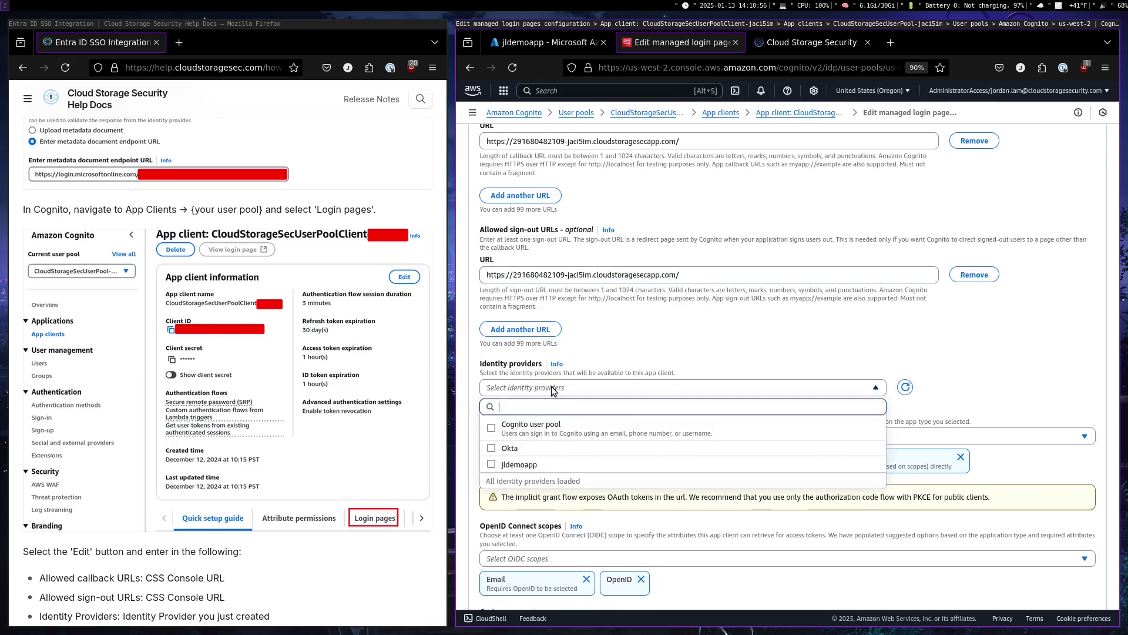
{"action": "left_click", "coordinate": [520, 464]}
{"action": "left_click", "coordinate": [687, 322]}
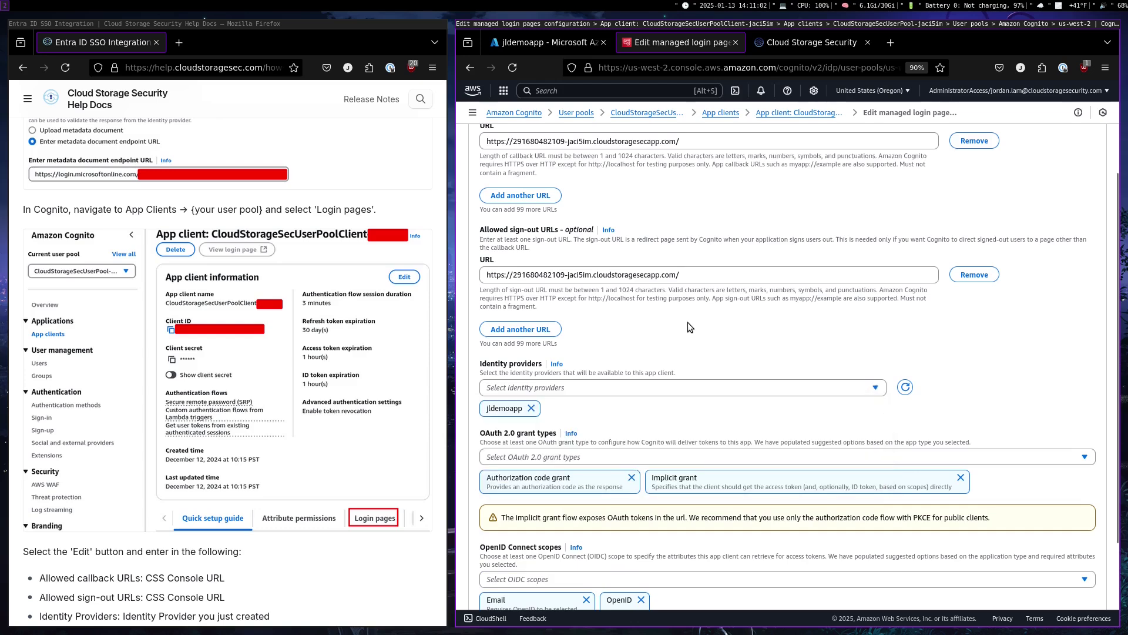
{"action": "scroll", "coordinate": [685, 323], "scroll_direction": "down", "scroll_amount": 3}
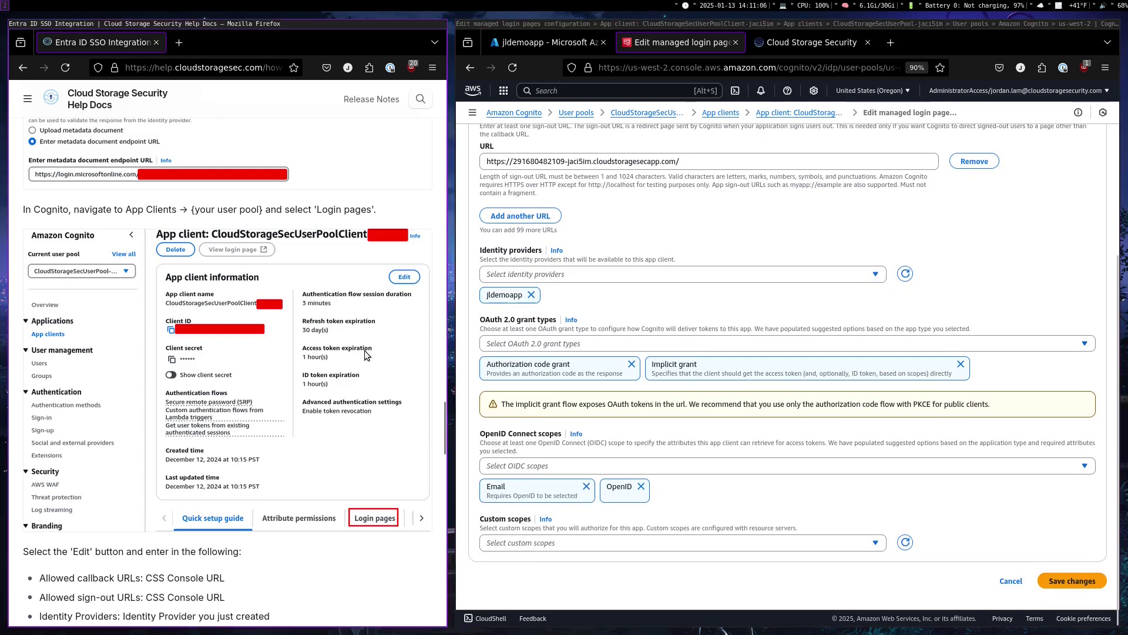
{"action": "scroll", "coordinate": [358, 356], "scroll_direction": "down", "scroll_amount": 5}
{"action": "scroll", "coordinate": [351, 355], "scroll_direction": "down", "scroll_amount": 3}
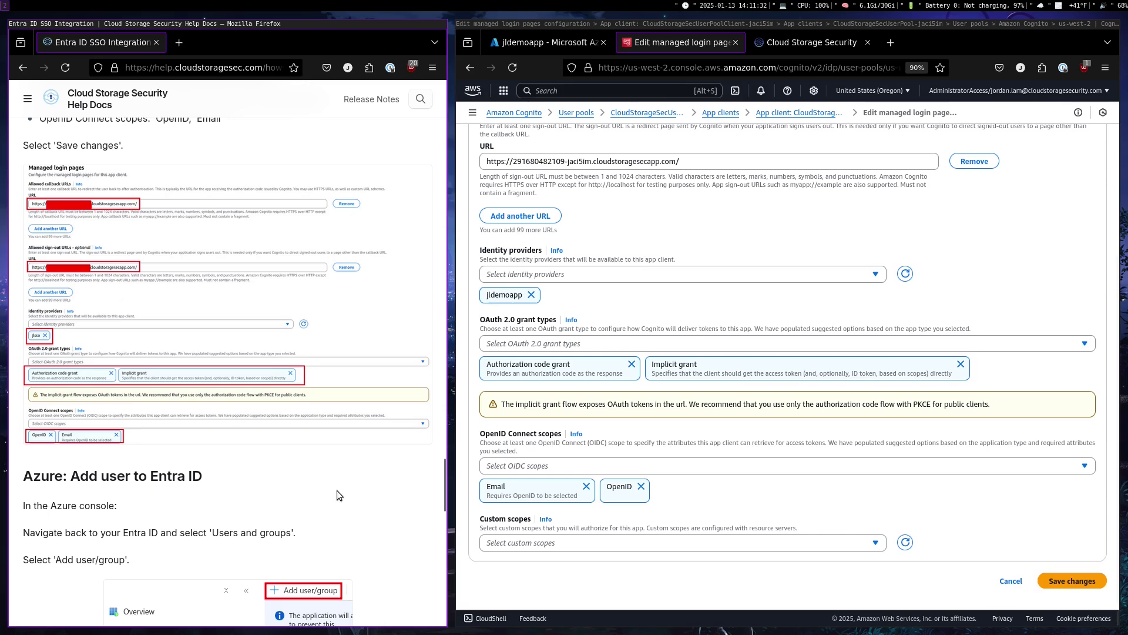
{"action": "left_click", "coordinate": [1079, 581]}
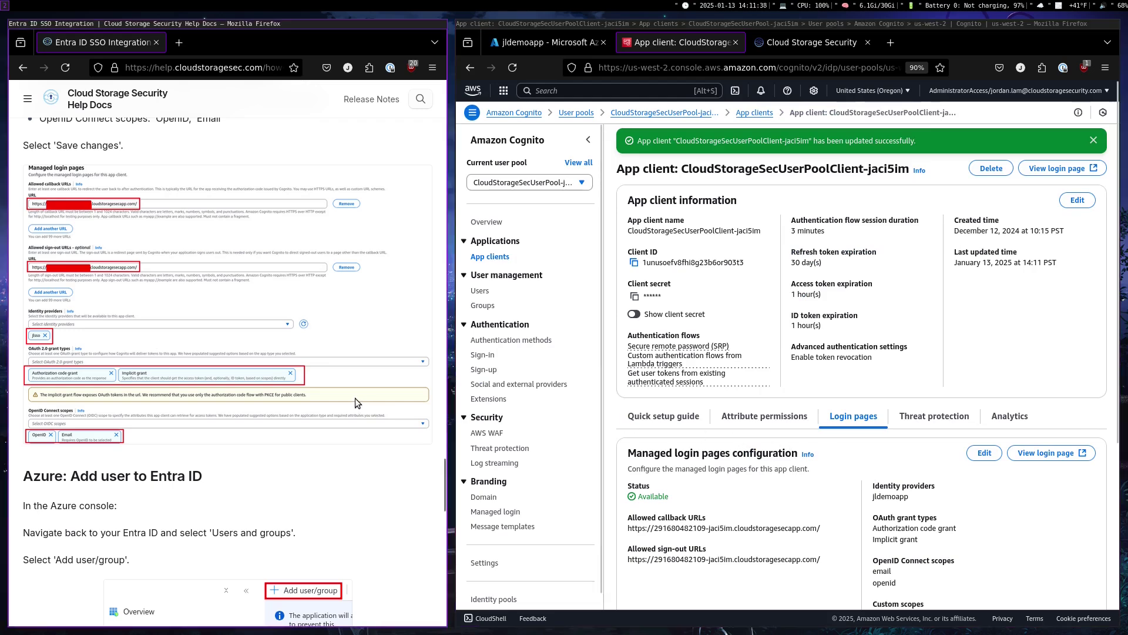
{"action": "scroll", "coordinate": [355, 397], "scroll_direction": "down", "scroll_amount": 5}
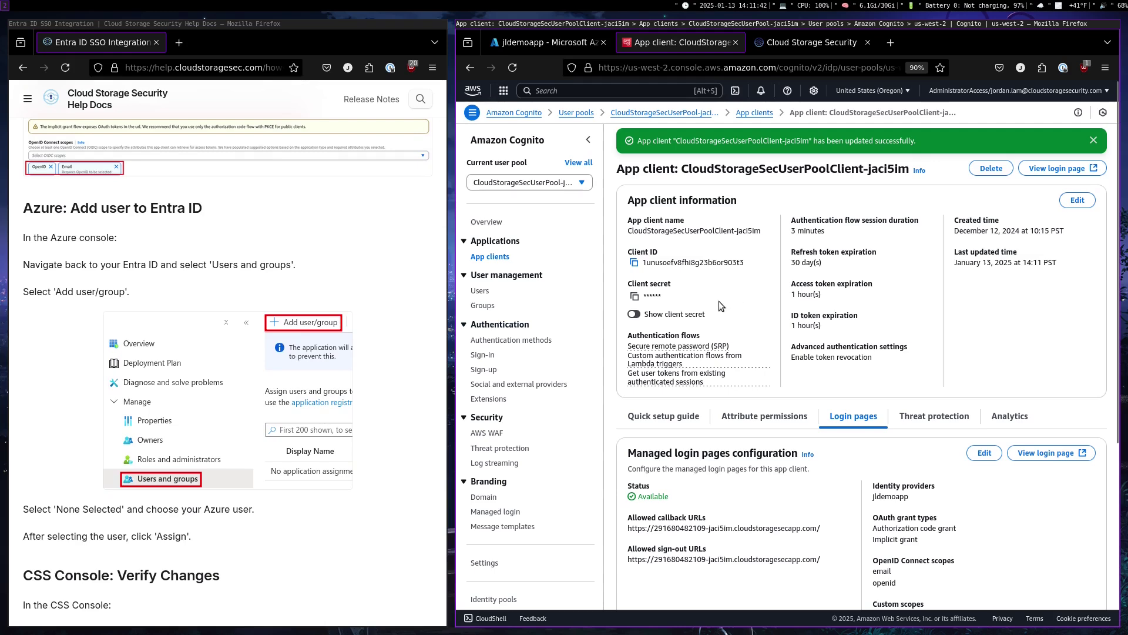
Search for your Entra user under Users and groups and assign it to jldemoapp.
{"action": "left_click", "coordinate": [549, 45]}
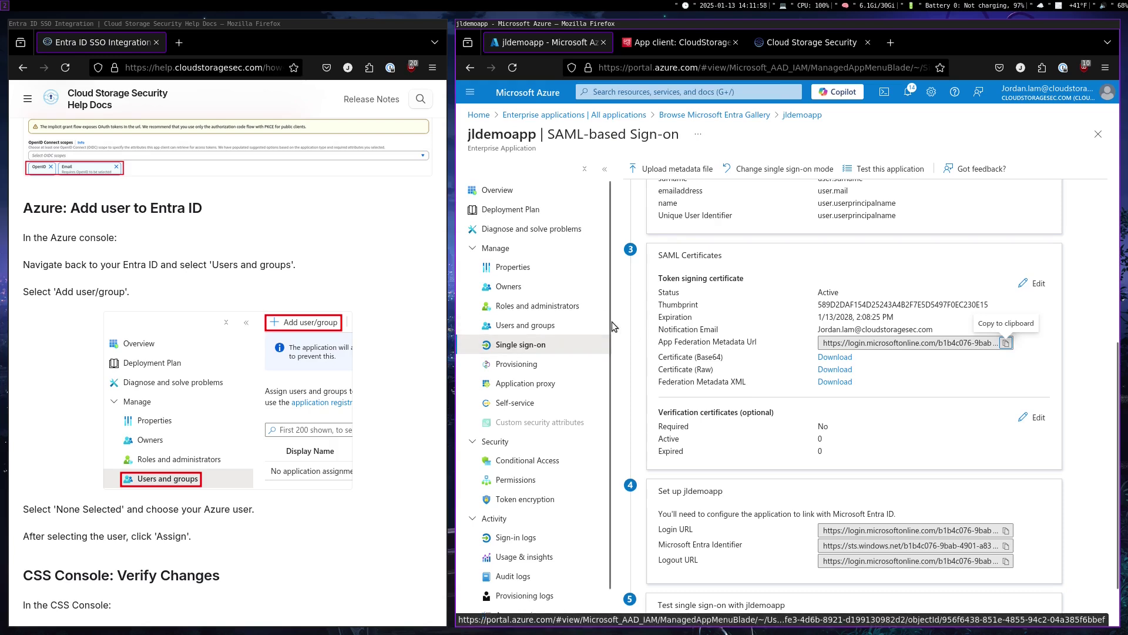
{"action": "left_click", "coordinate": [523, 330]}
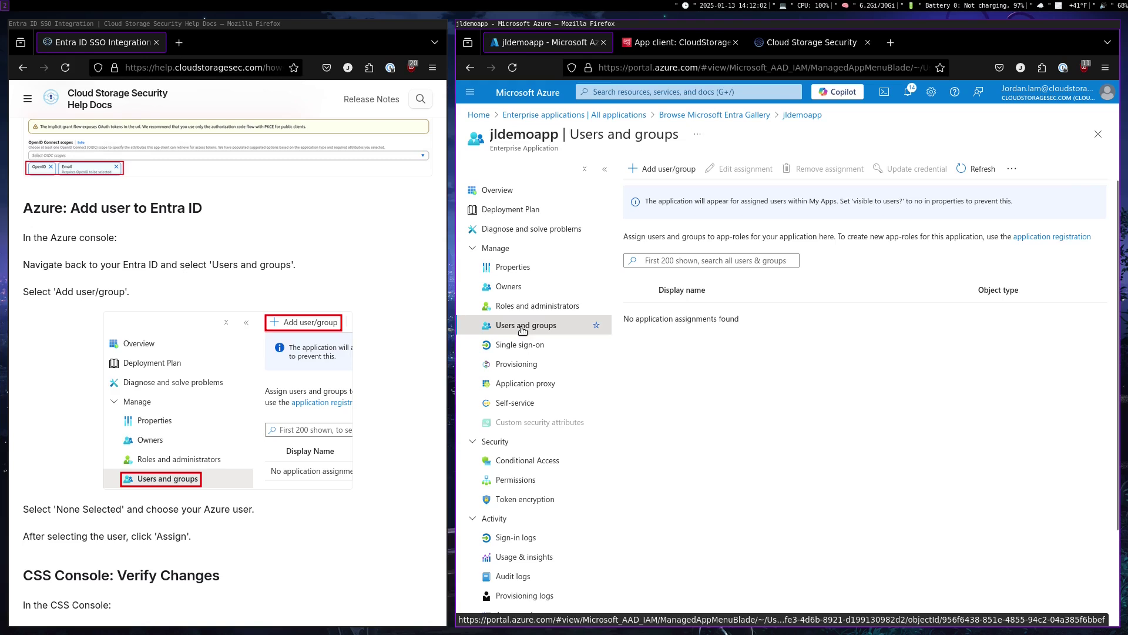
{"action": "left_click", "coordinate": [671, 175]}
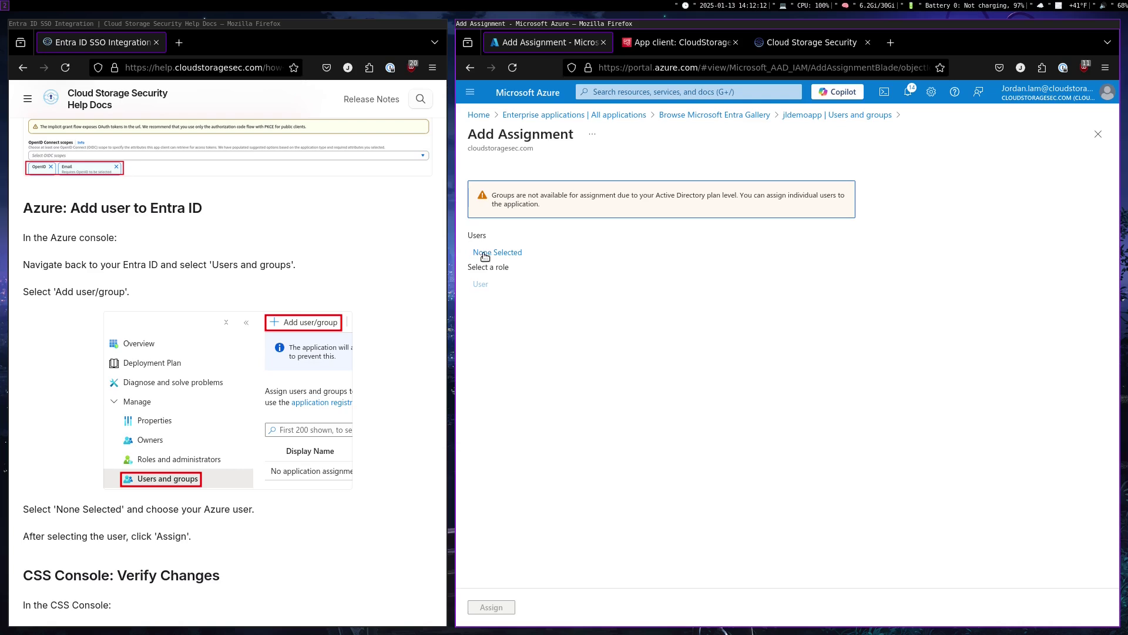
{"action": "left_click", "coordinate": [484, 256]}
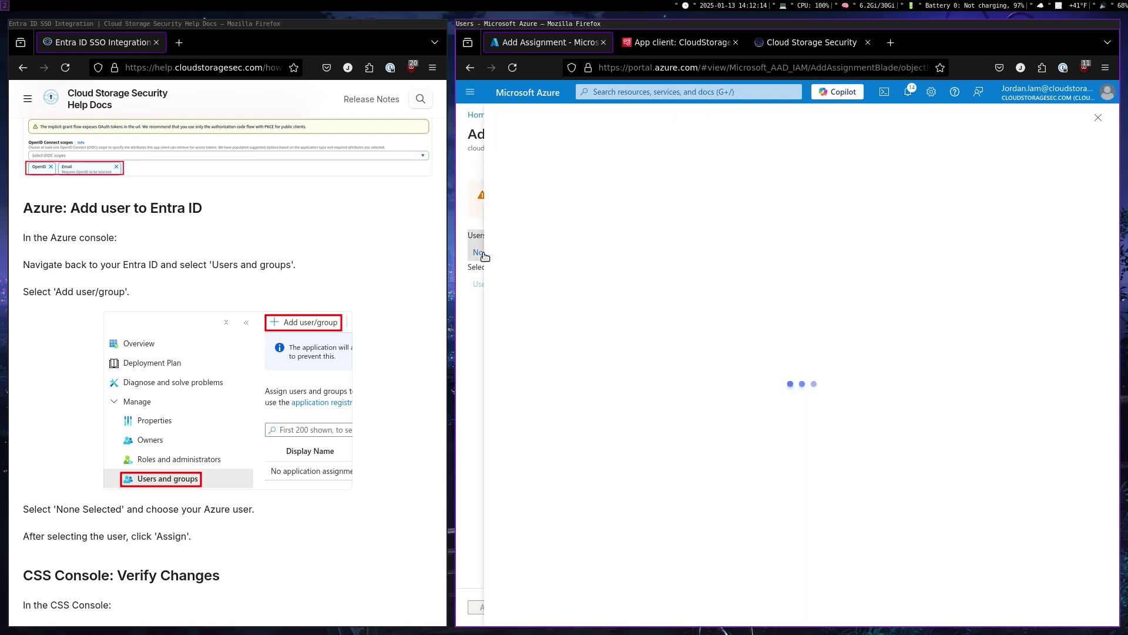
{"action": "left_click", "coordinate": [543, 210]}
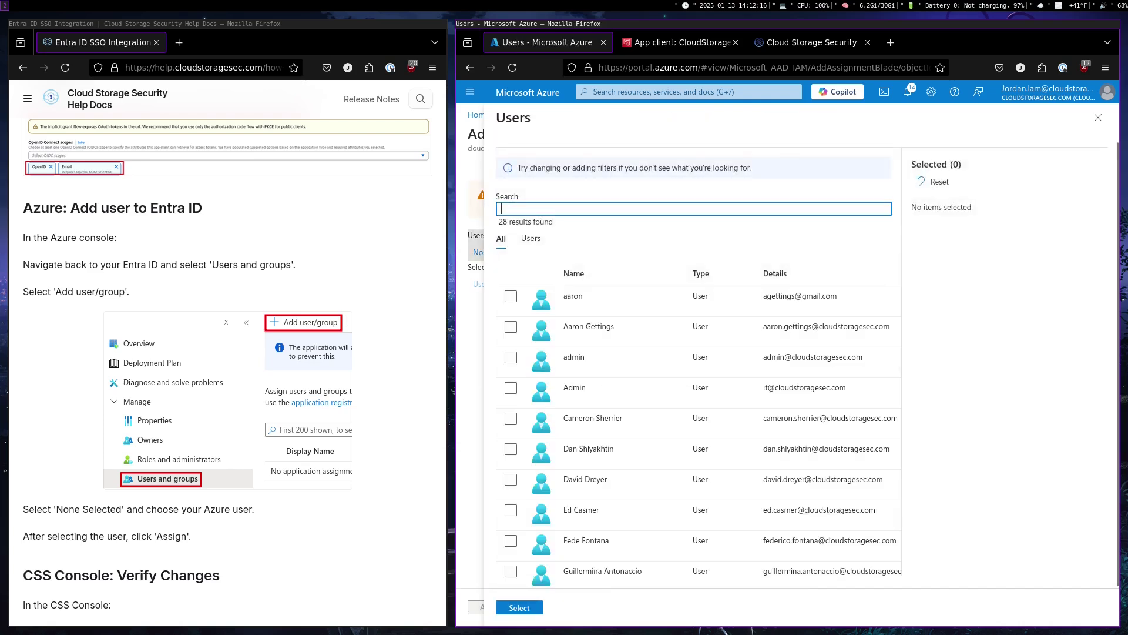
{"action": "type", "text": "jordan.lam"}
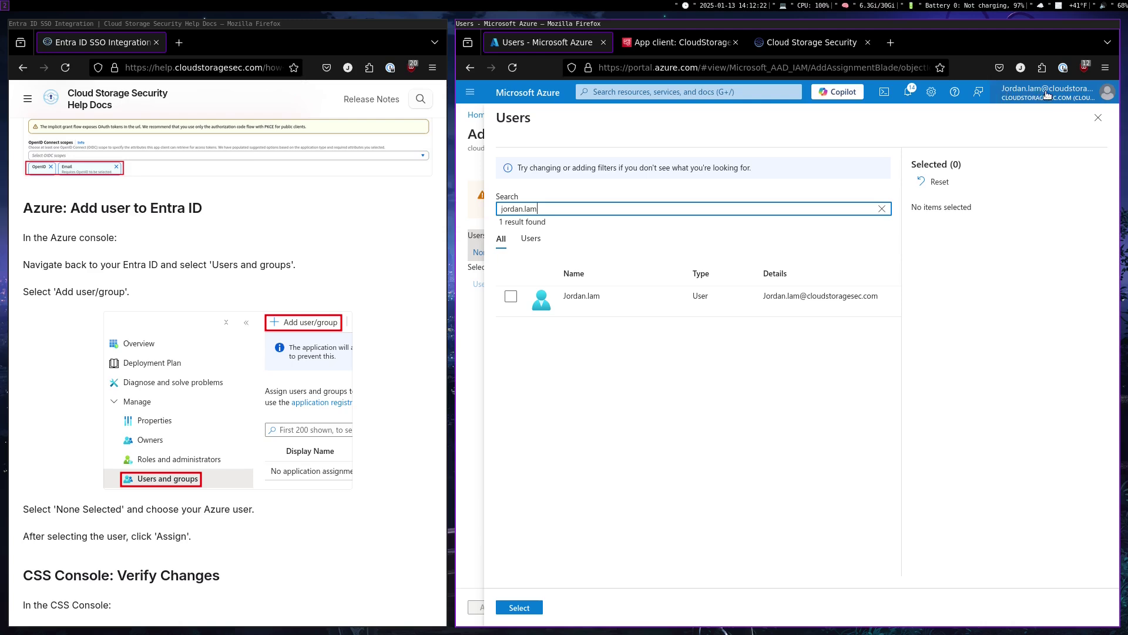
{"action": "left_click", "coordinate": [511, 298]}
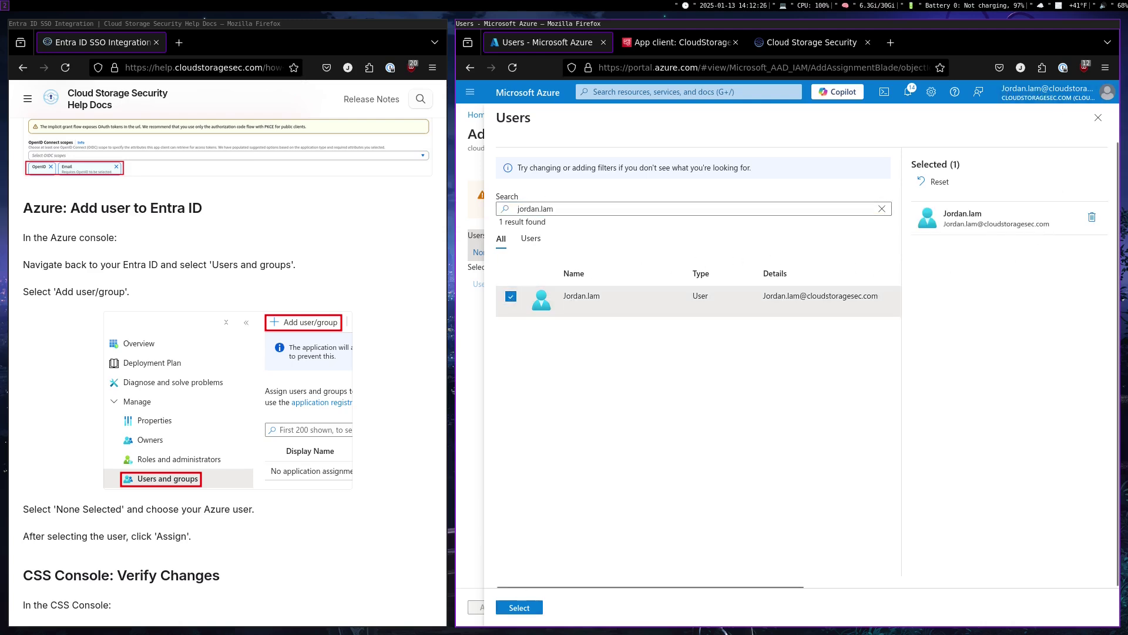
{"action": "left_click", "coordinate": [519, 607]}
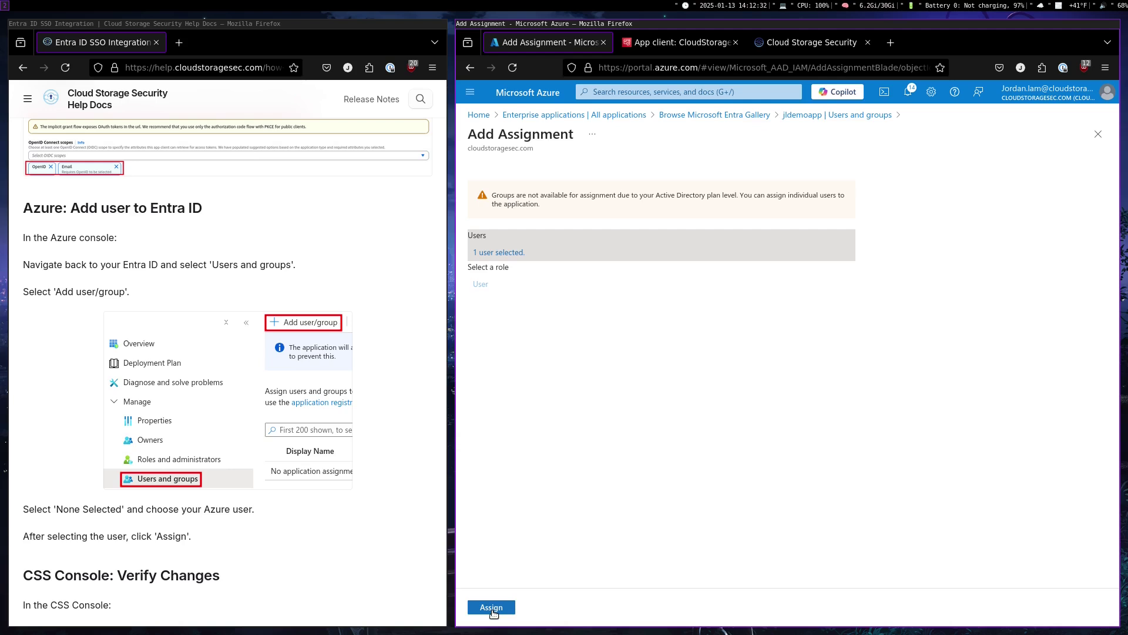
{"action": "left_click", "coordinate": [492, 609]}
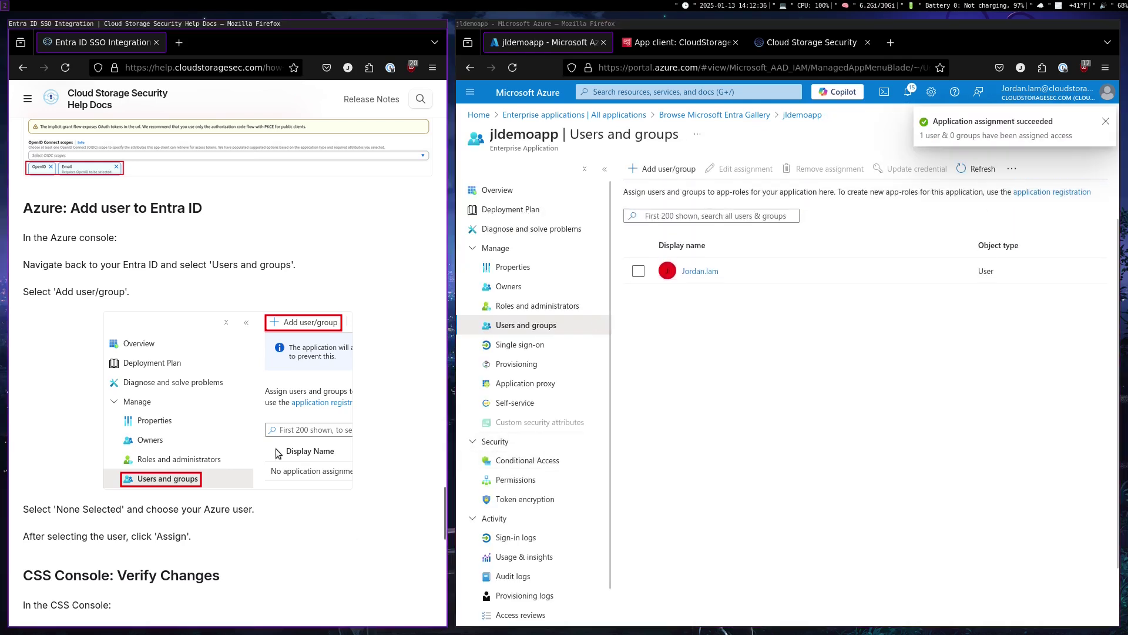
{"action": "scroll", "coordinate": [276, 448], "scroll_direction": "down", "scroll_amount": 5}
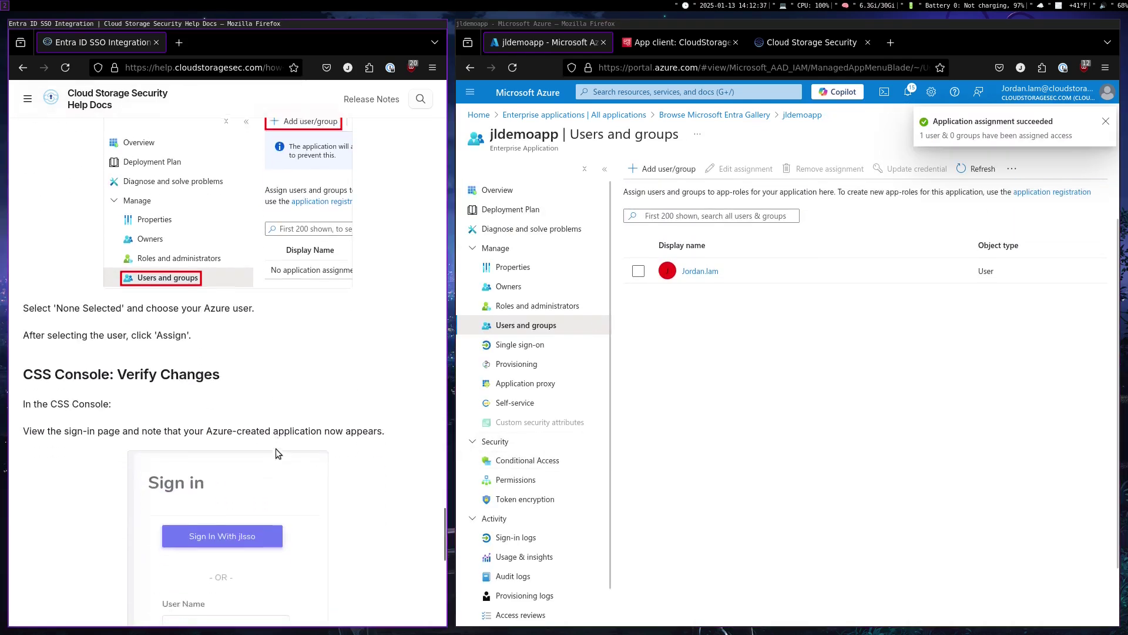
Reload the console sign-in page and try 'Sign In With jldemoapp' once.
{"action": "left_click", "coordinate": [807, 45]}
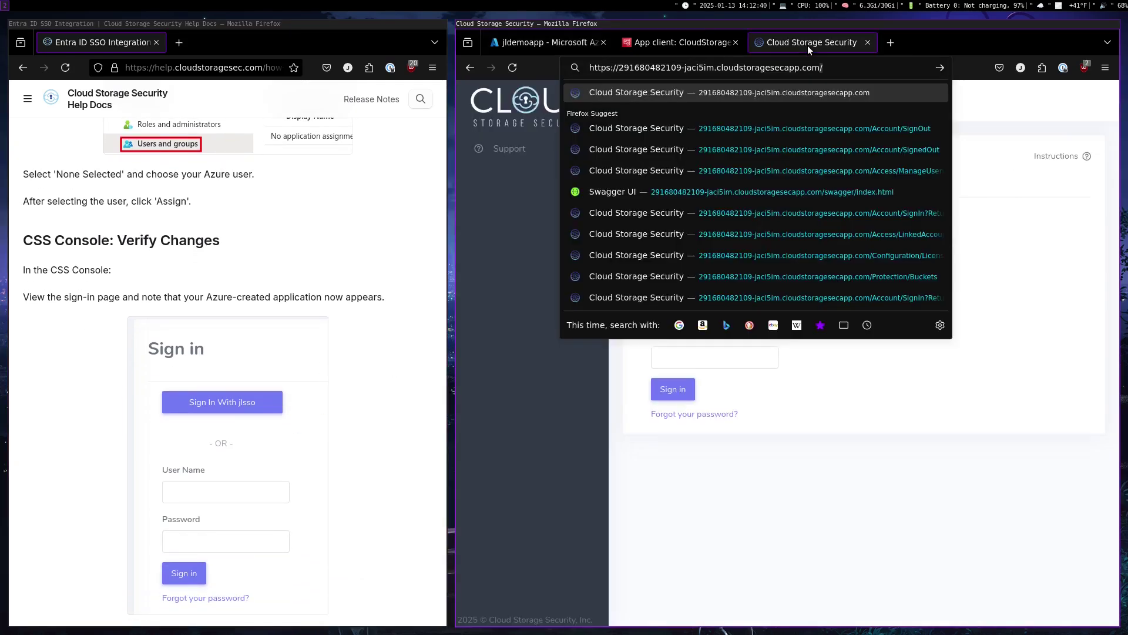
{"action": "key", "text": "Return"}
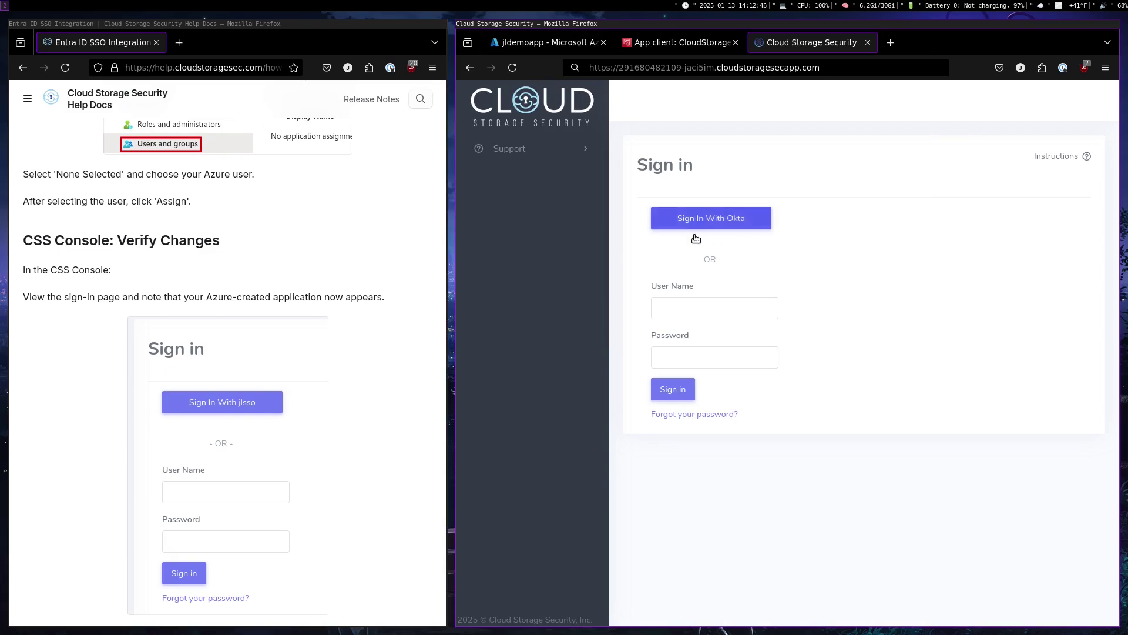
{"action": "left_click", "coordinate": [517, 70]}
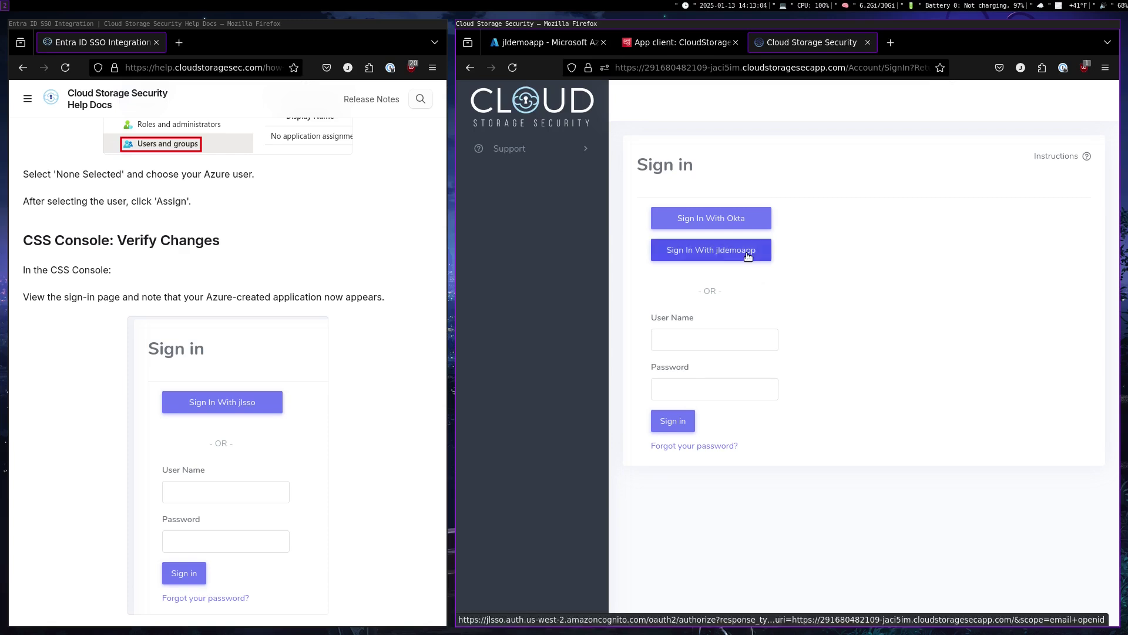
{"action": "scroll", "coordinate": [355, 325], "scroll_direction": "down", "scroll_amount": 7}
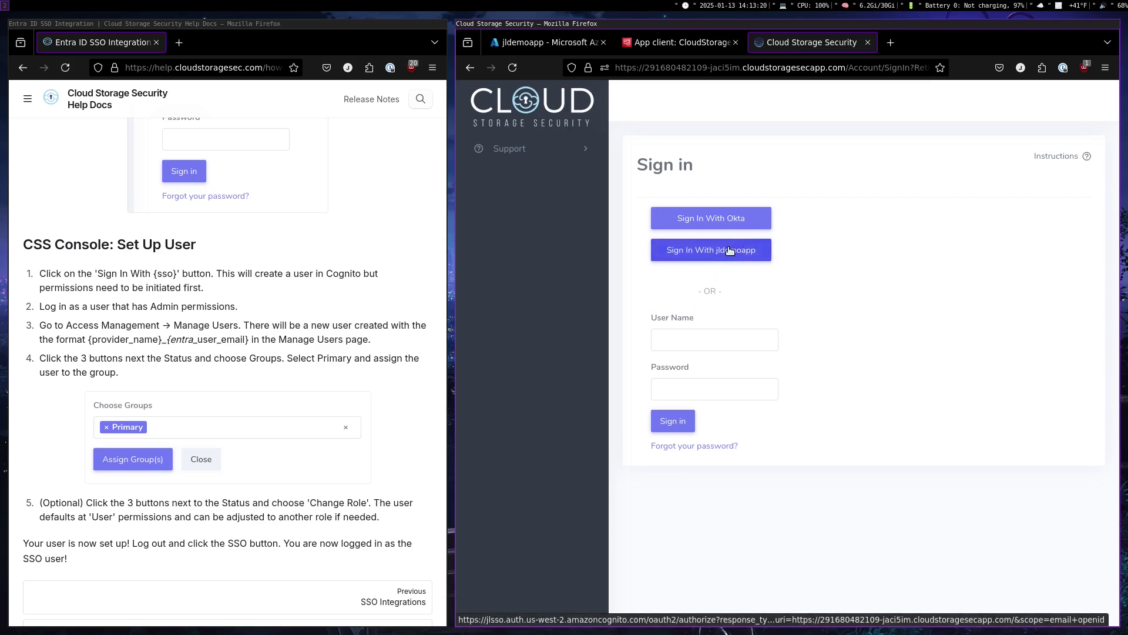
{"action": "left_click", "coordinate": [759, 256]}
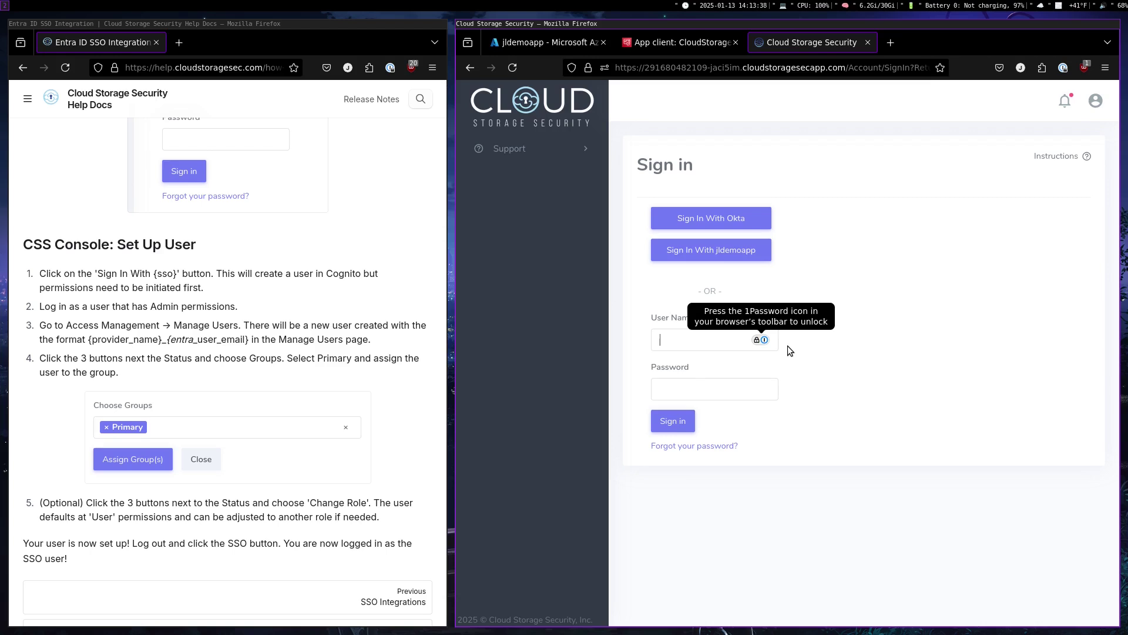
Sign in to the console as the admin user with its password.
{"action": "left_click", "coordinate": [809, 350]}
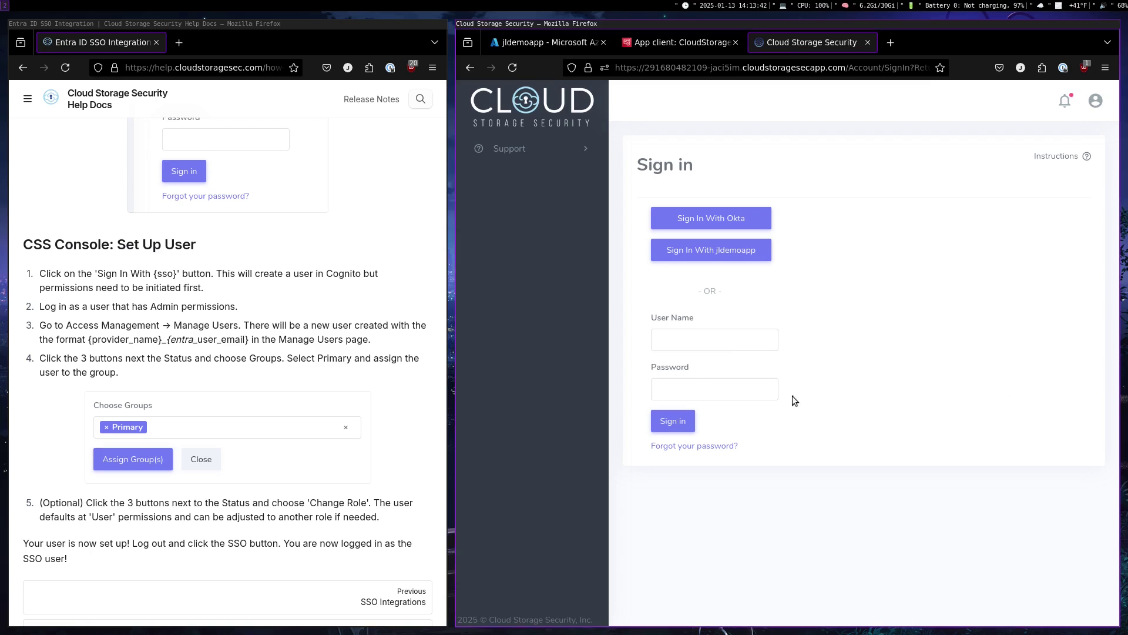
{"action": "left_click", "coordinate": [737, 347]}
{"action": "type", "text": "admin"}
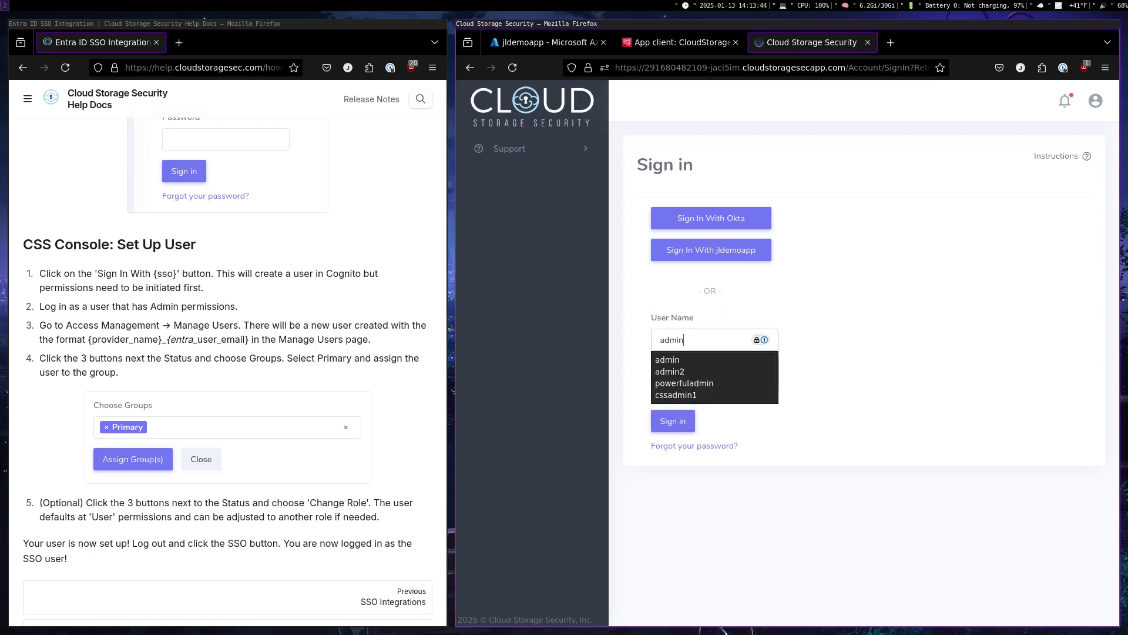
{"action": "key", "text": "Tab"}
{"action": "key", "text": "ctrl+v"}
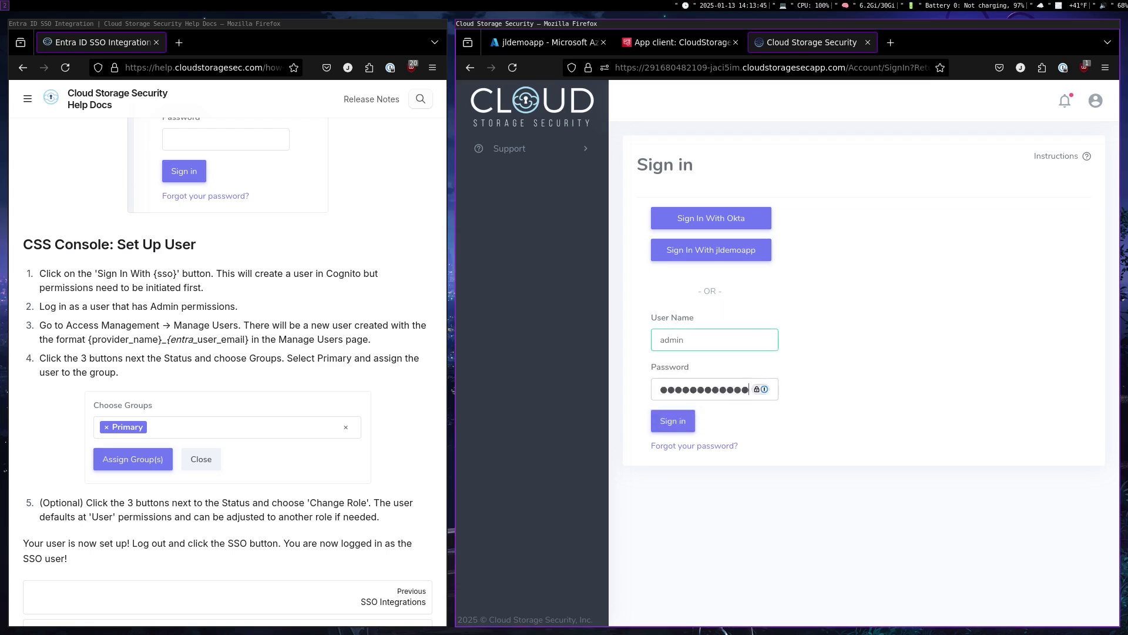
{"action": "left_click", "coordinate": [682, 423]}
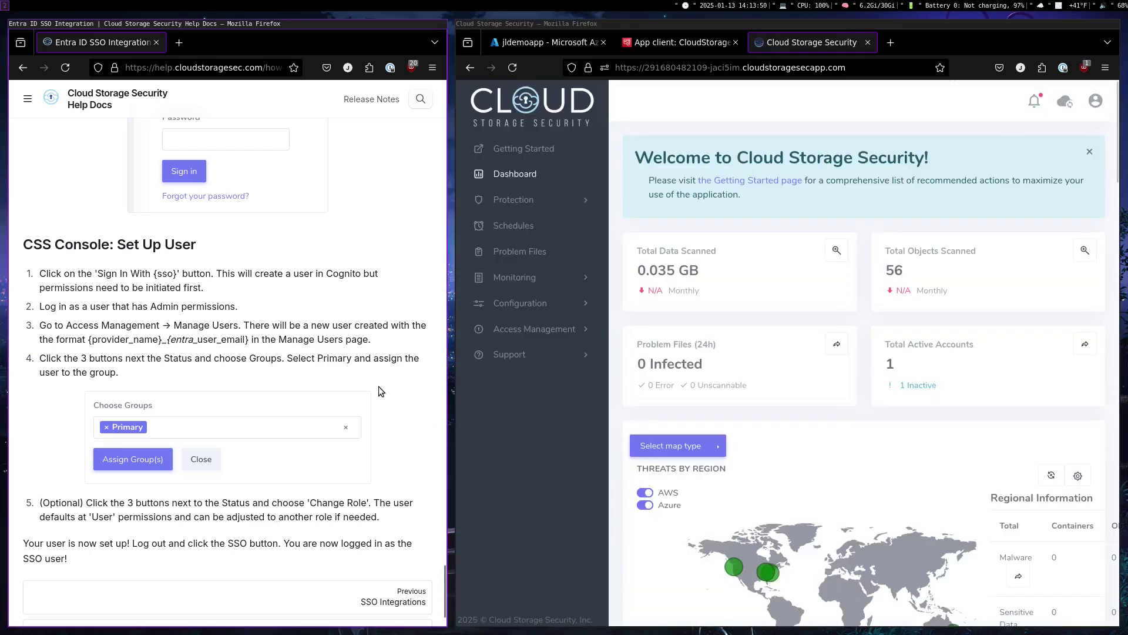
Open Manage Users under Access Management and check the new jldemoapp user's User access level, full screen.
{"action": "left_click", "coordinate": [547, 333]}
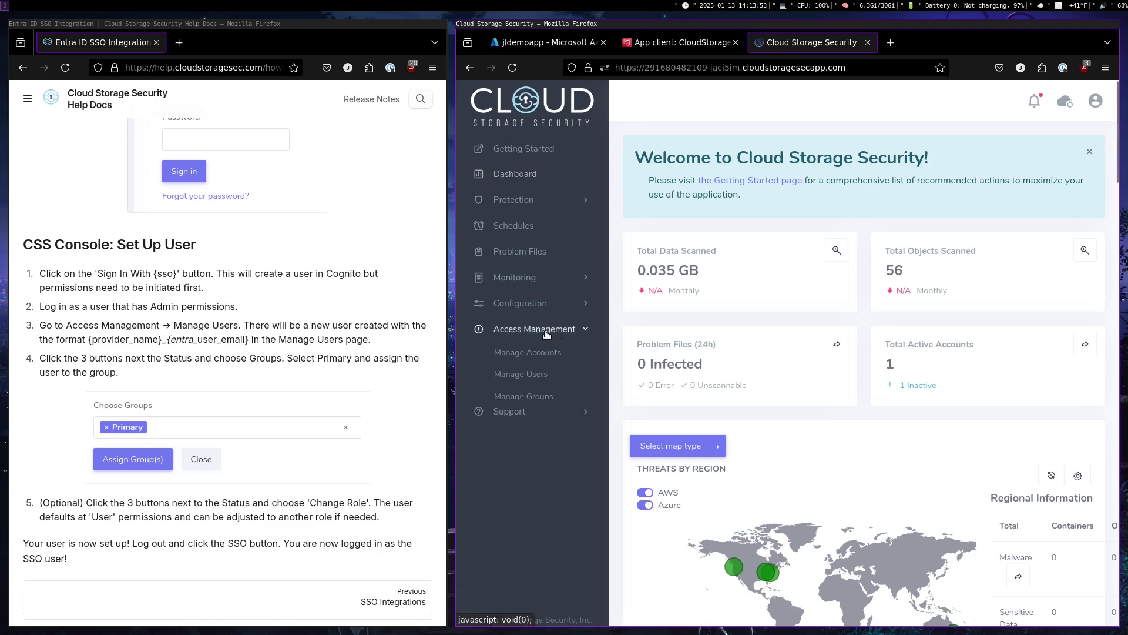
{"action": "left_click", "coordinate": [520, 355]}
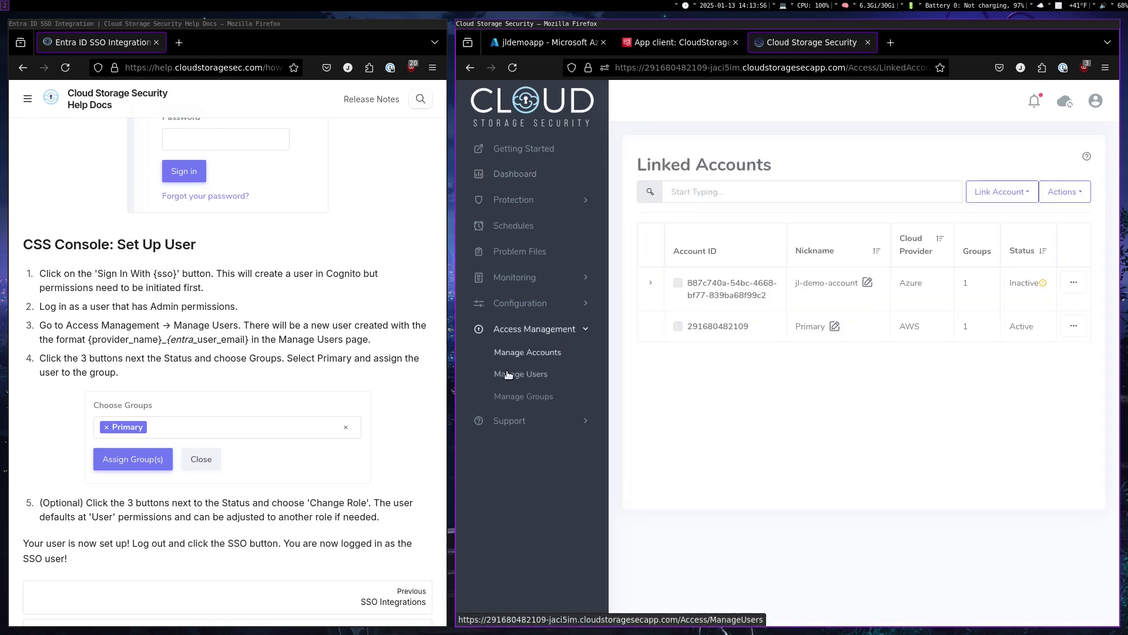
{"action": "left_click", "coordinate": [509, 373]}
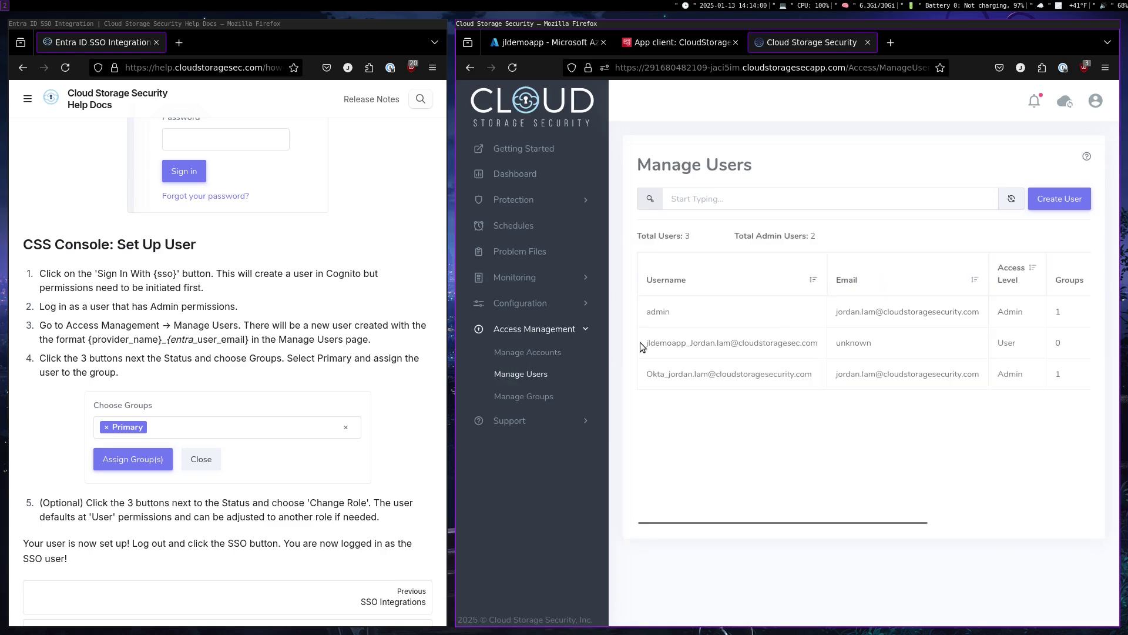
{"action": "left_click_drag", "start_coordinate": [646, 346], "coordinate": [1029, 344]}
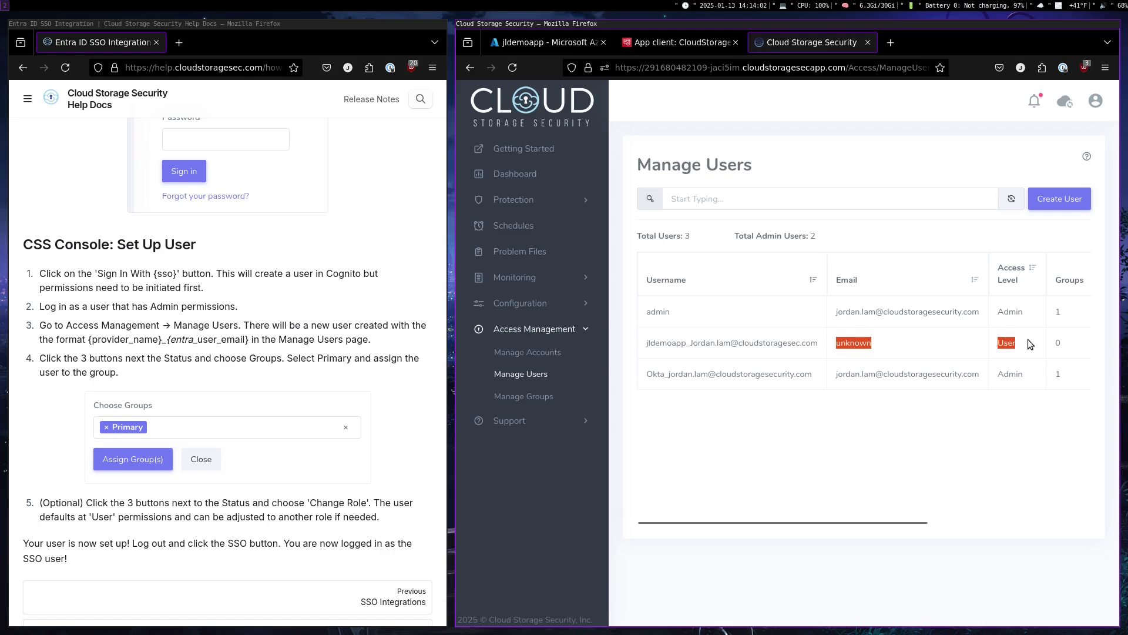
{"action": "left_click_drag", "start_coordinate": [646, 345], "coordinate": [699, 347]}
{"action": "left_click", "coordinate": [757, 348]}
{"action": "left_click_drag", "start_coordinate": [1001, 345], "coordinate": [1019, 352]}
{"action": "left_click", "coordinate": [1053, 348]}
{"action": "key", "text": "super+f"}
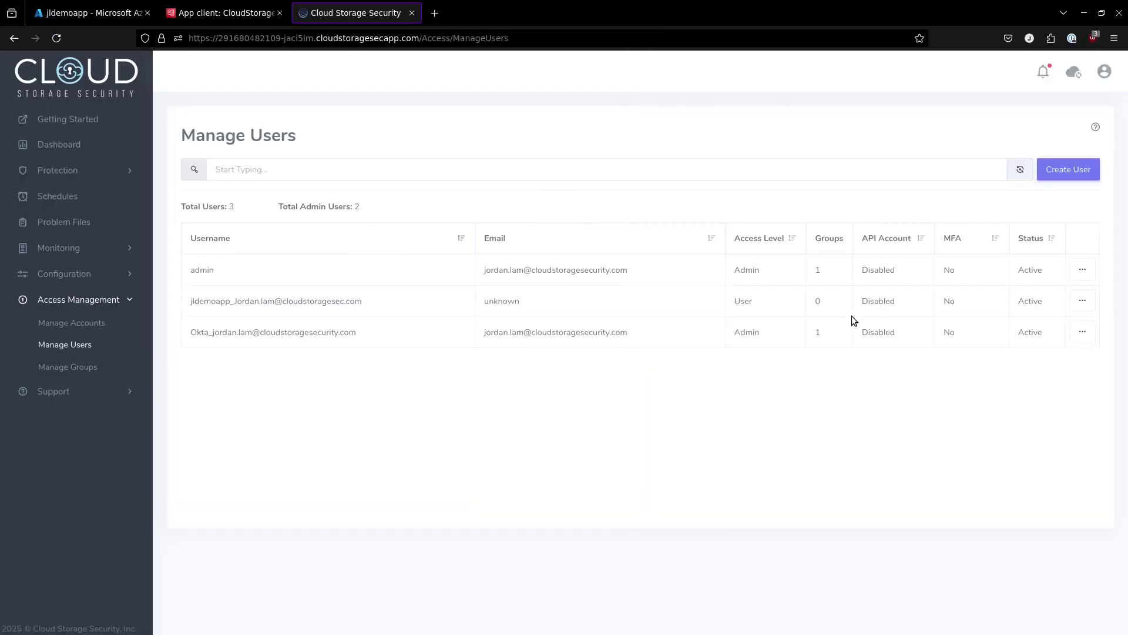
Add the jldemoapp SSO user to the Primary group.
{"action": "left_click", "coordinate": [1080, 309]}
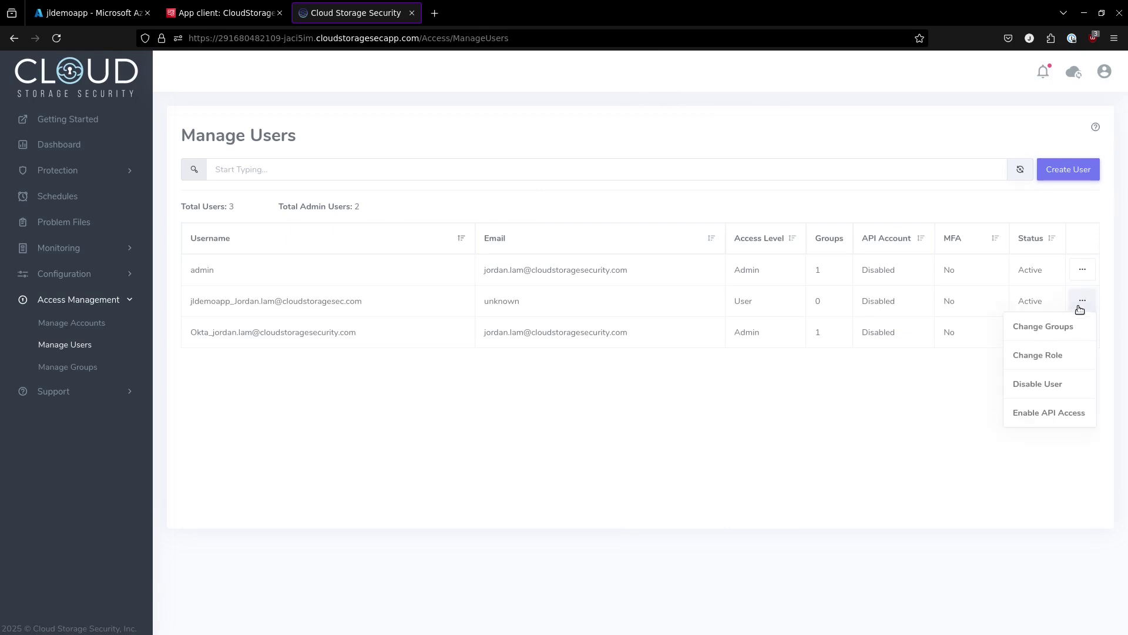
{"action": "left_click", "coordinate": [1052, 328]}
{"action": "left_click", "coordinate": [478, 178]}
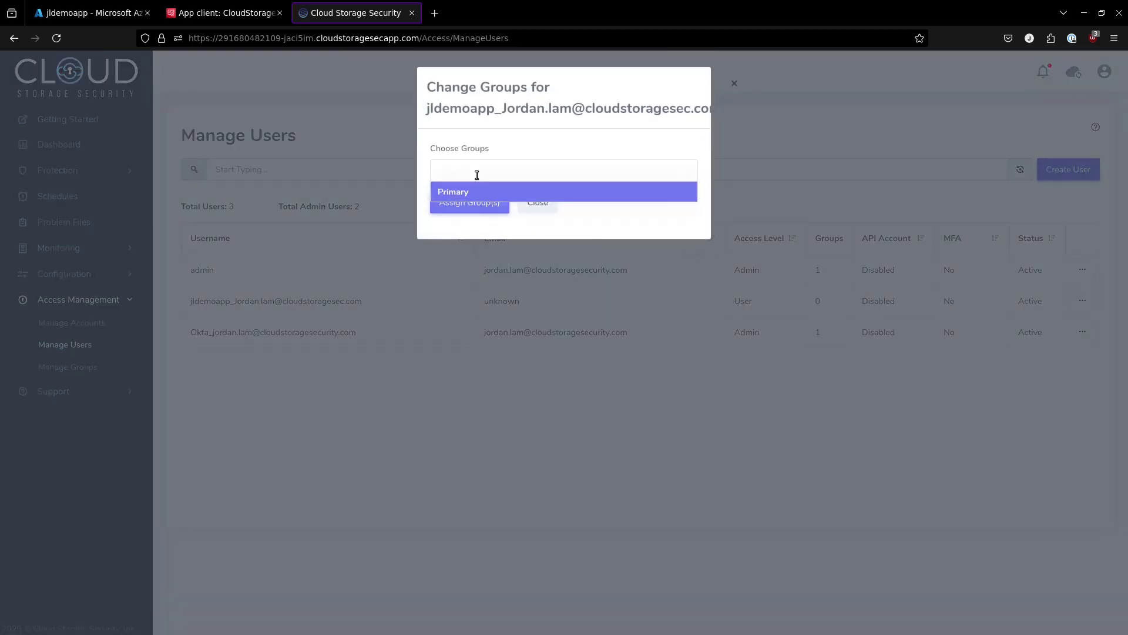
{"action": "left_click", "coordinate": [474, 189]}
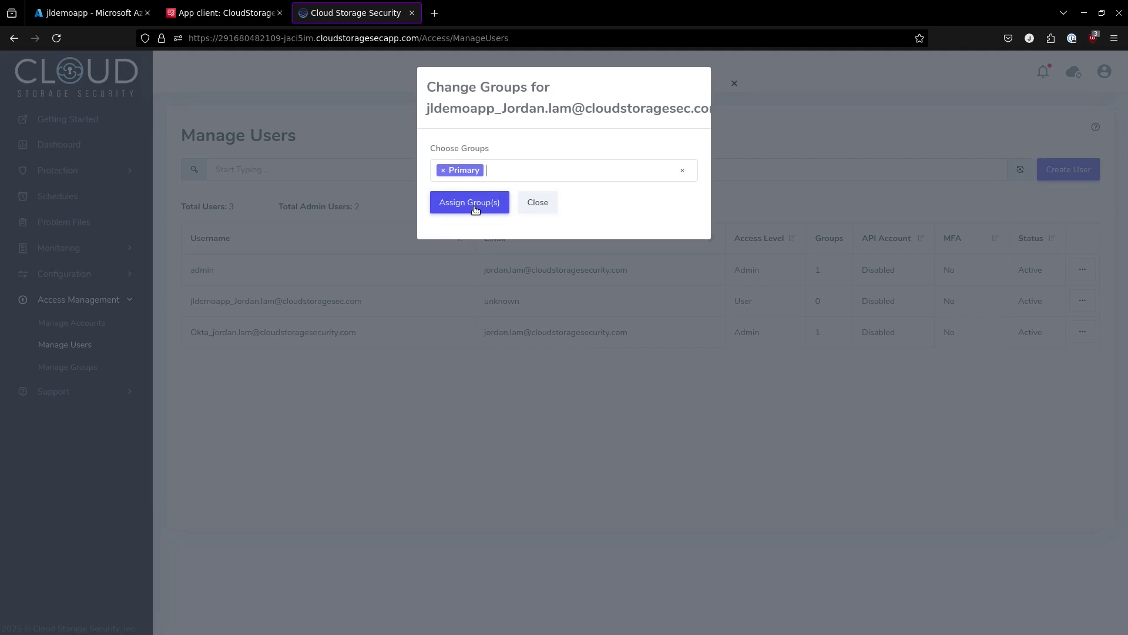
{"action": "left_click", "coordinate": [475, 209]}
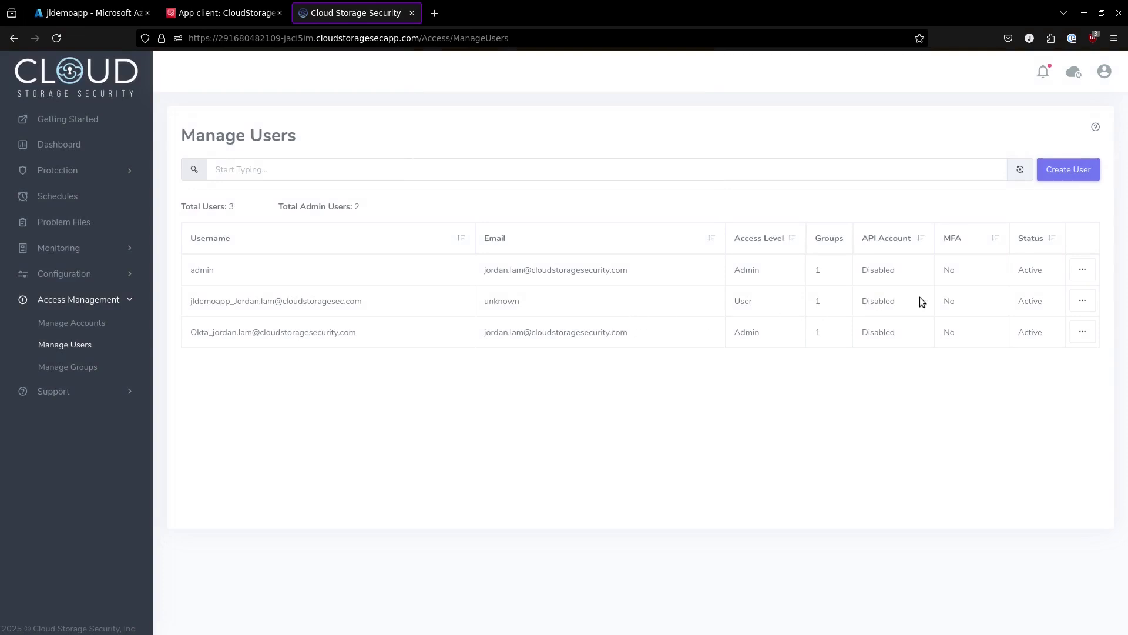
Change the jldemoapp user's role from User to Admin.
{"action": "double_click", "coordinate": [759, 296]}
{"action": "left_click", "coordinate": [1083, 301]}
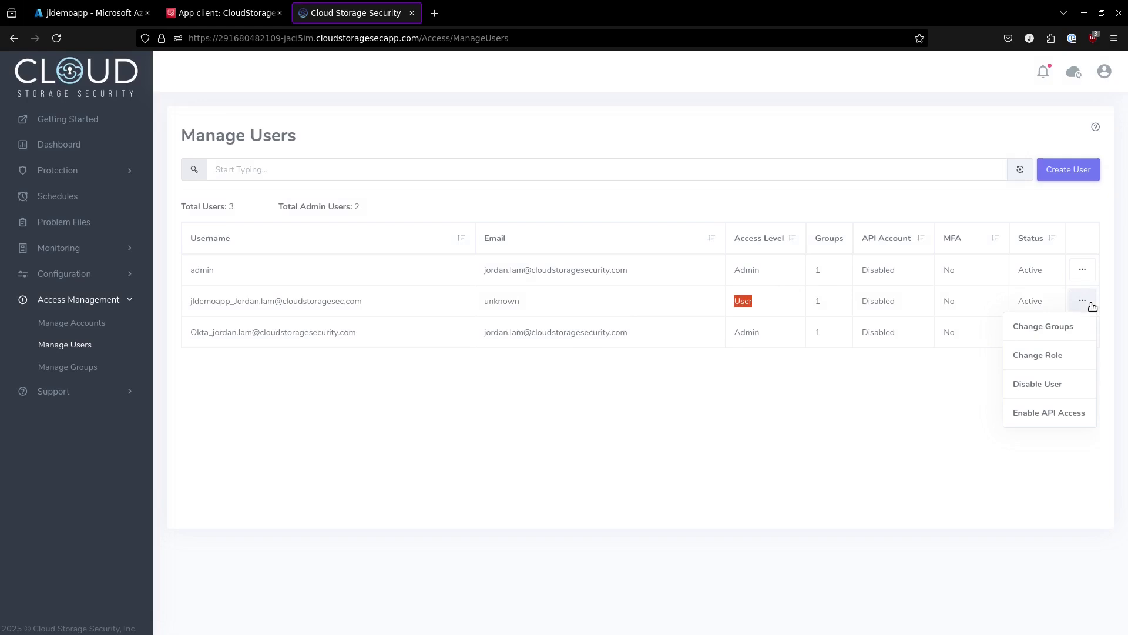
{"action": "left_click", "coordinate": [1046, 365]}
{"action": "left_click", "coordinate": [506, 155]}
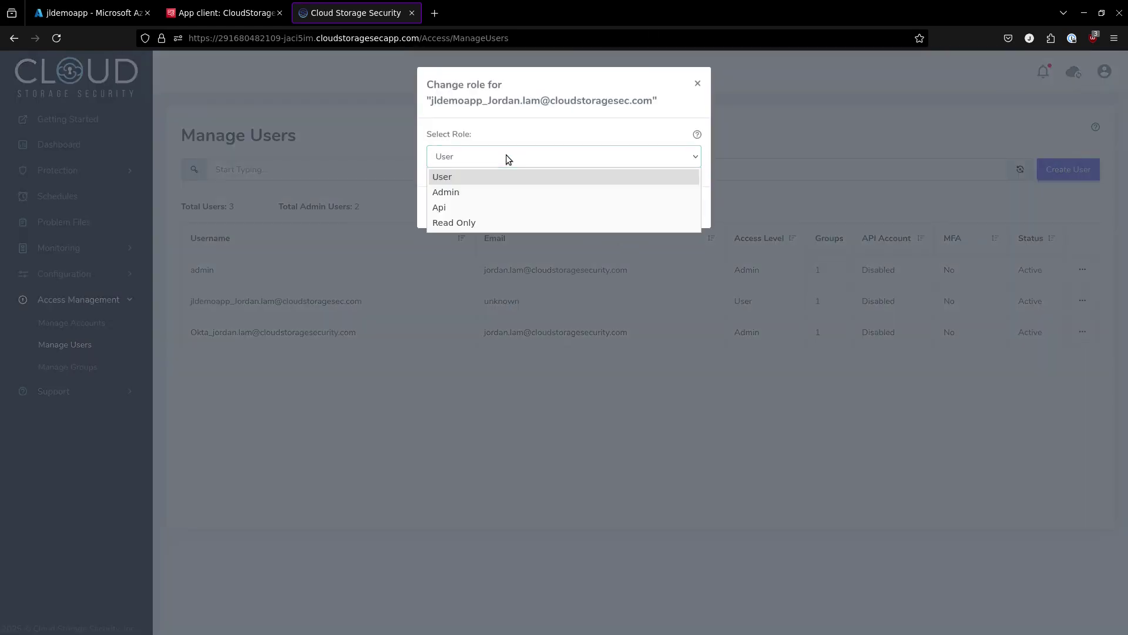
{"action": "left_click", "coordinate": [500, 187]}
{"action": "left_click", "coordinate": [624, 215]}
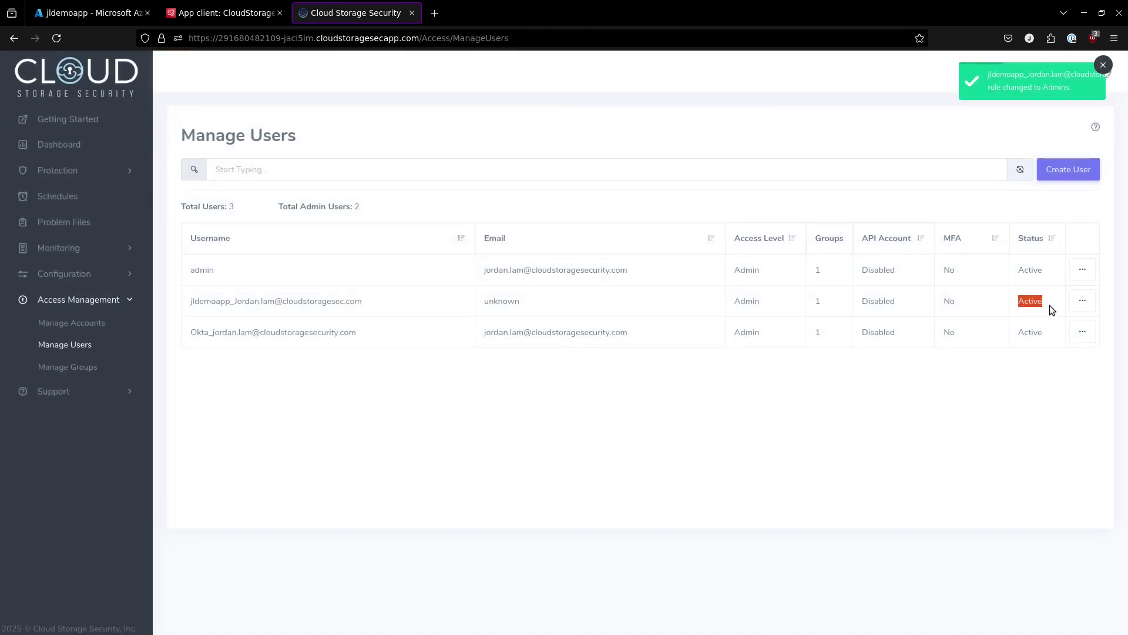
{"action": "left_click", "coordinate": [1082, 302]}
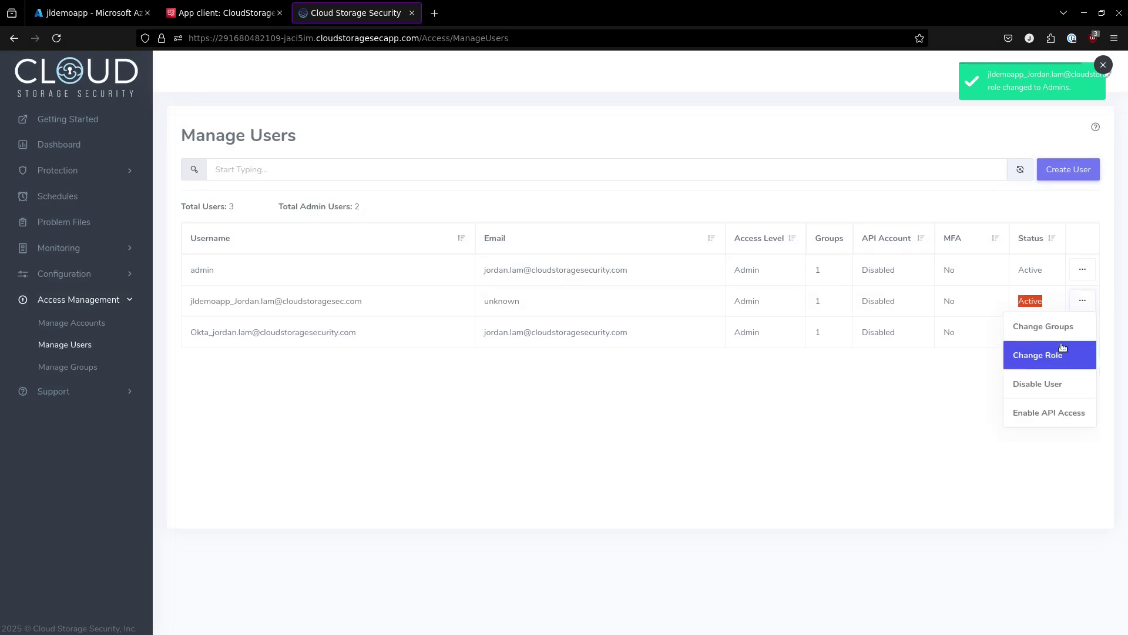
{"action": "left_click", "coordinate": [926, 375]}
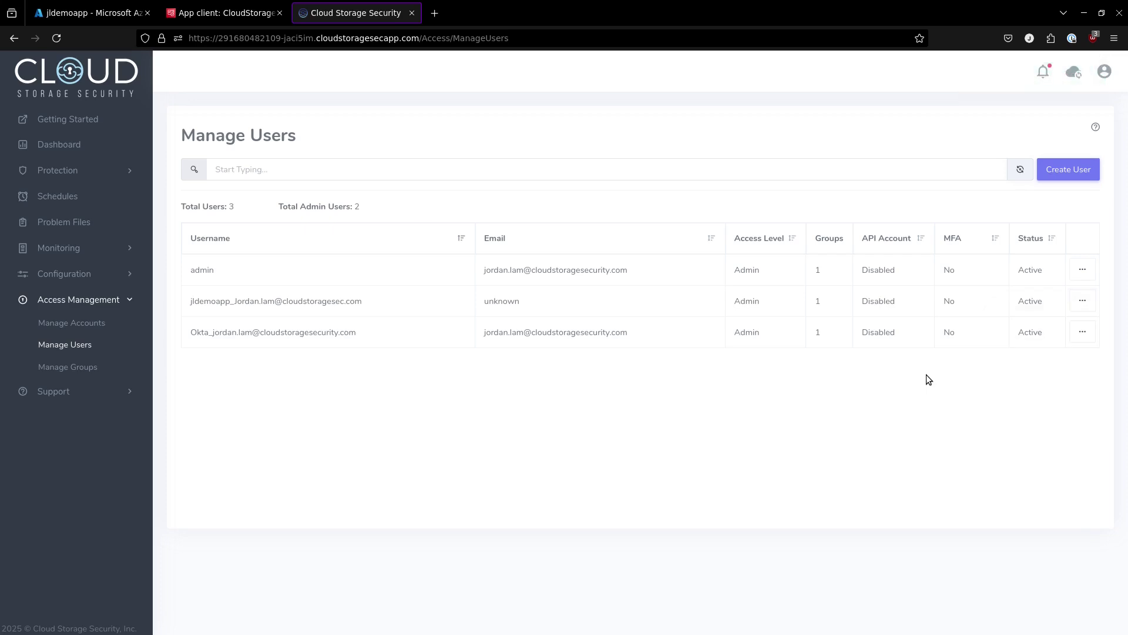
Sign out of the admin account and leave full screen.
{"action": "left_click_drag", "start_coordinate": [189, 305], "coordinate": [1067, 310]}
{"action": "left_click", "coordinate": [958, 382]}
{"action": "left_click", "coordinate": [1103, 72]}
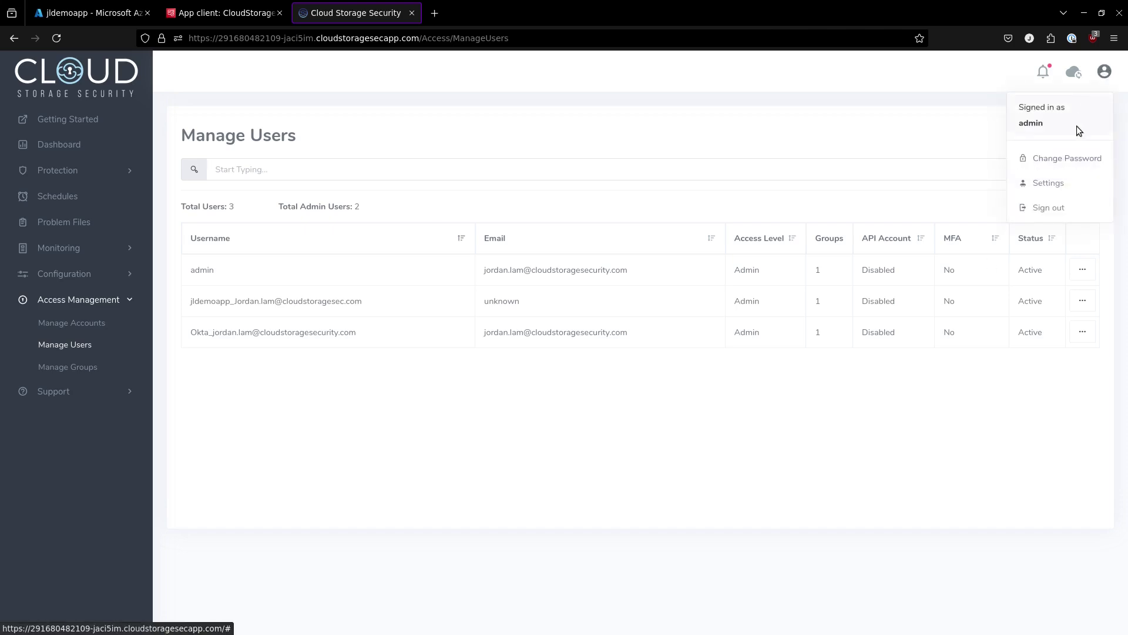
{"action": "left_click", "coordinate": [1048, 208]}
{"action": "key", "text": "super+f"}
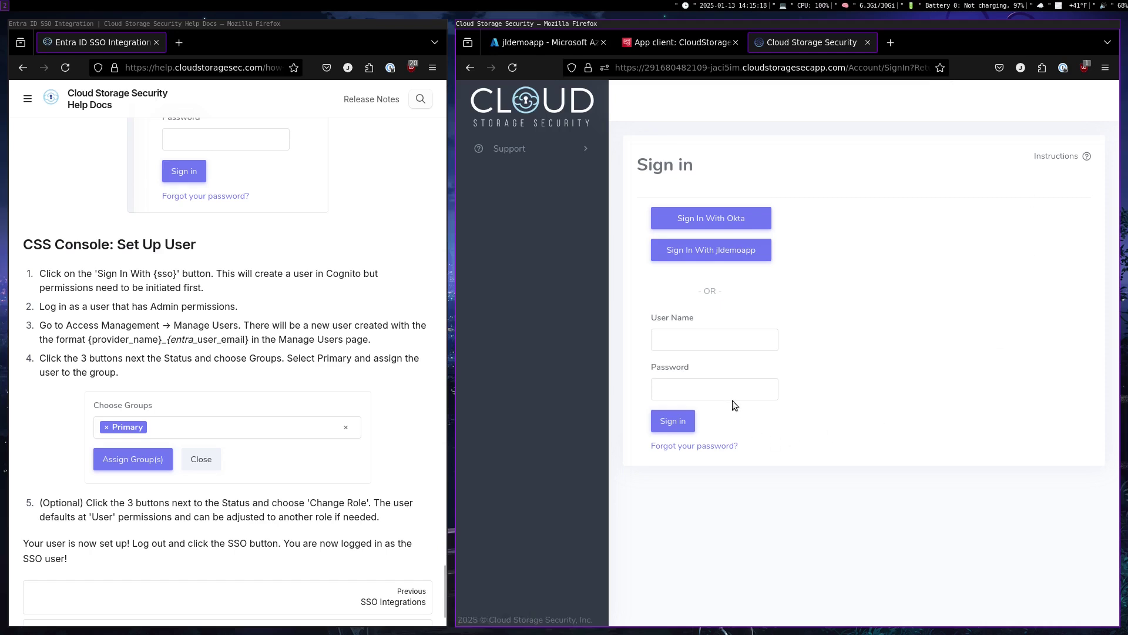
Sign in with jldemoapp SSO and dismiss the Stay Connected prompt permanently.
{"action": "left_click", "coordinate": [714, 248]}
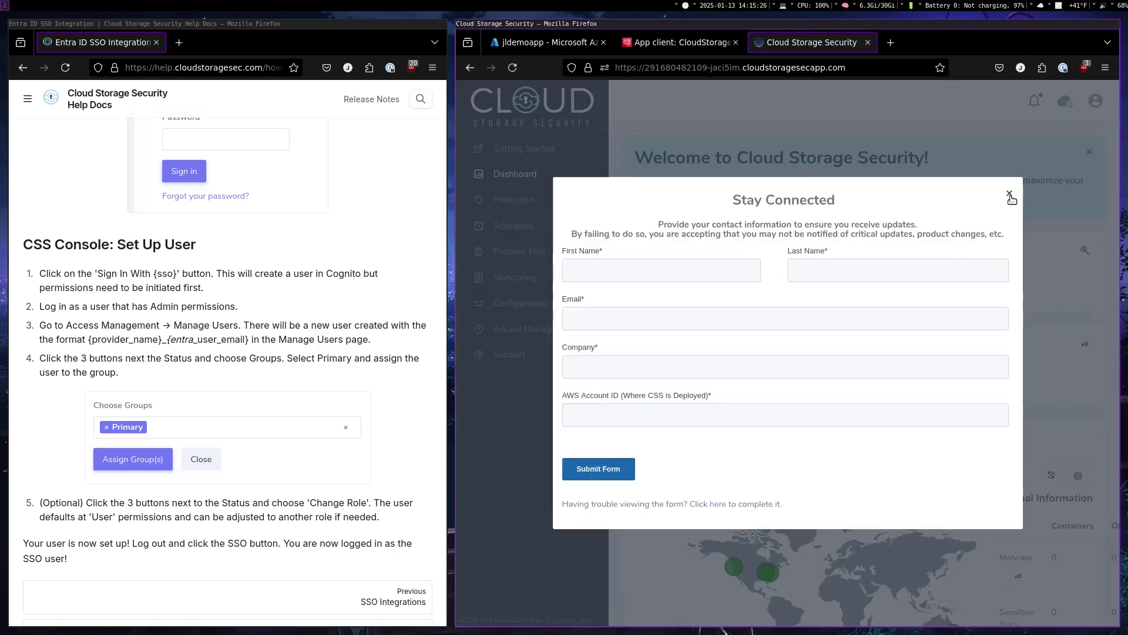
{"action": "left_click", "coordinate": [1010, 195]}
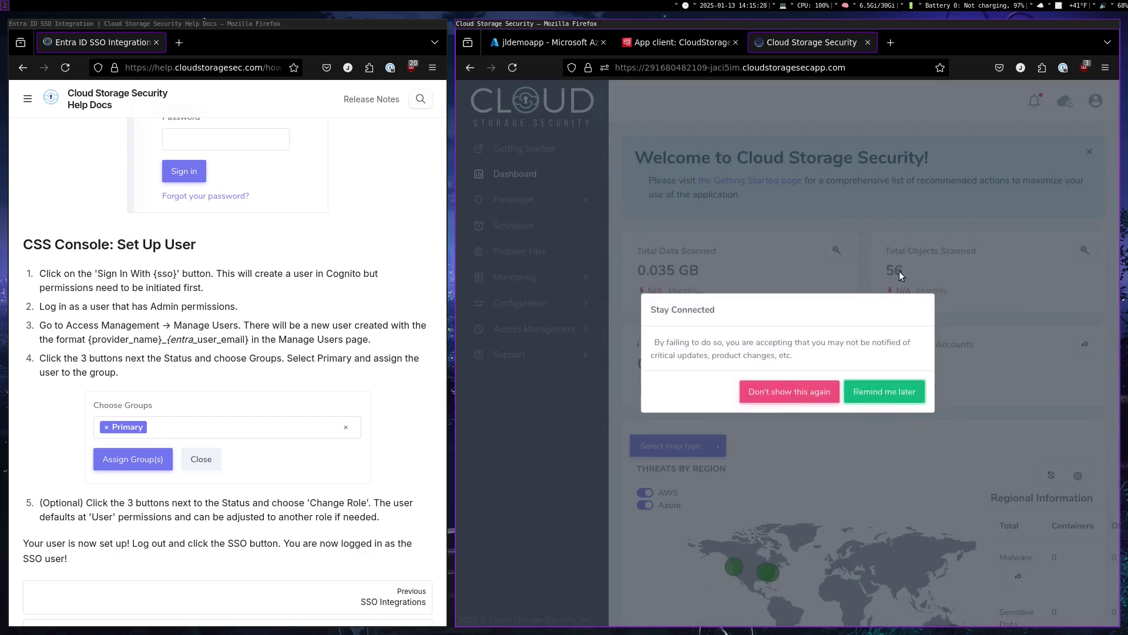
{"action": "left_click", "coordinate": [806, 390]}
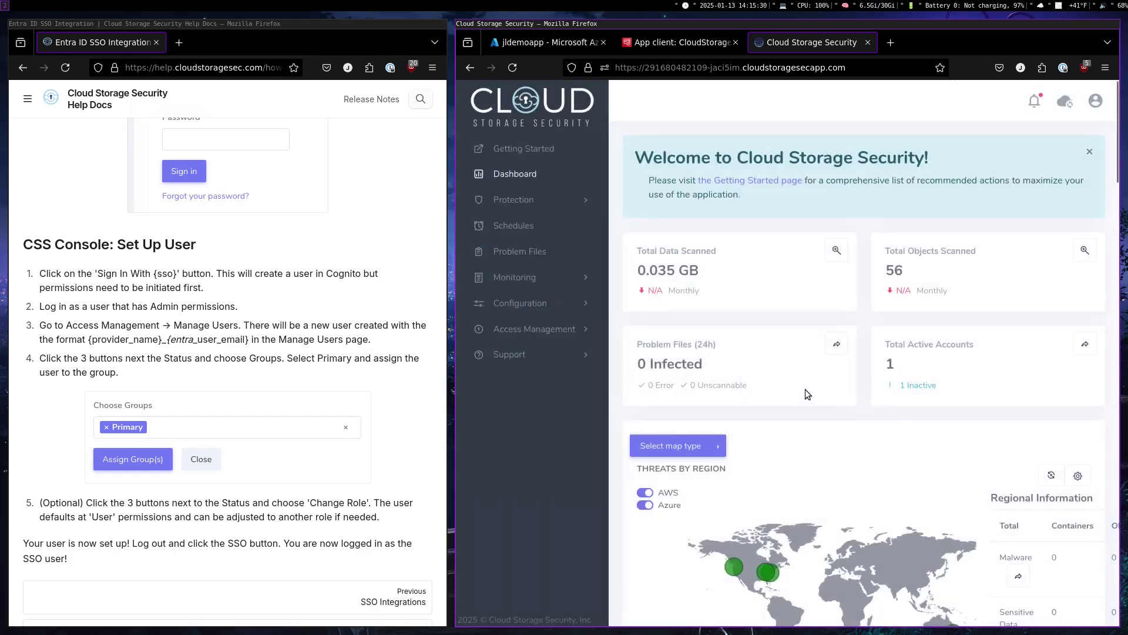